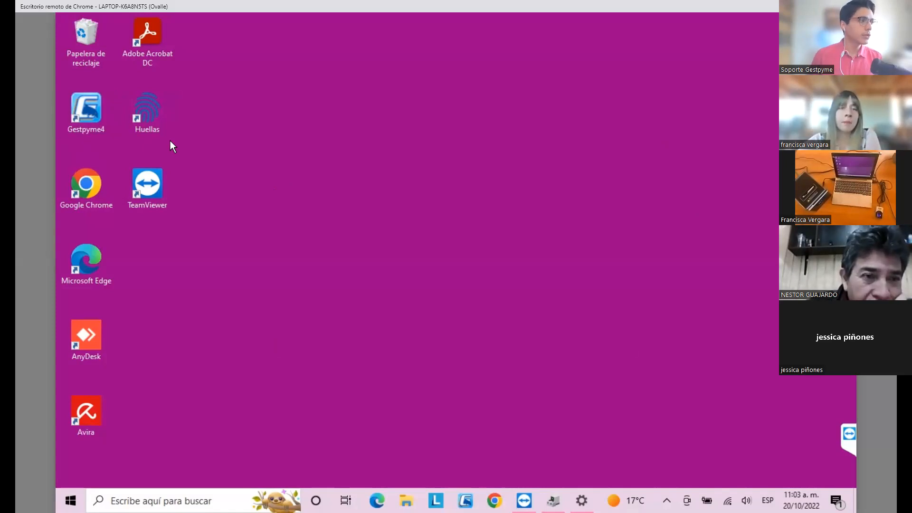
- Select the Huellas shortcut on the desktop
click(150, 121)
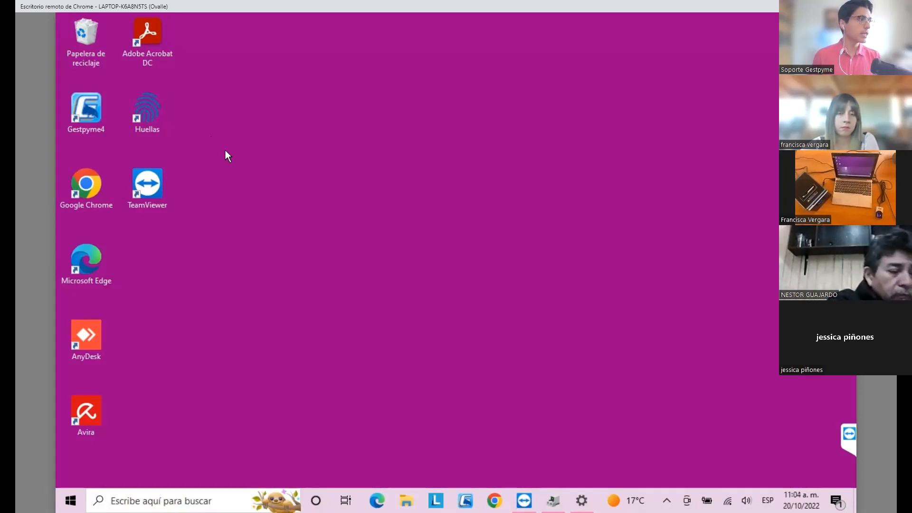
click(146, 109)
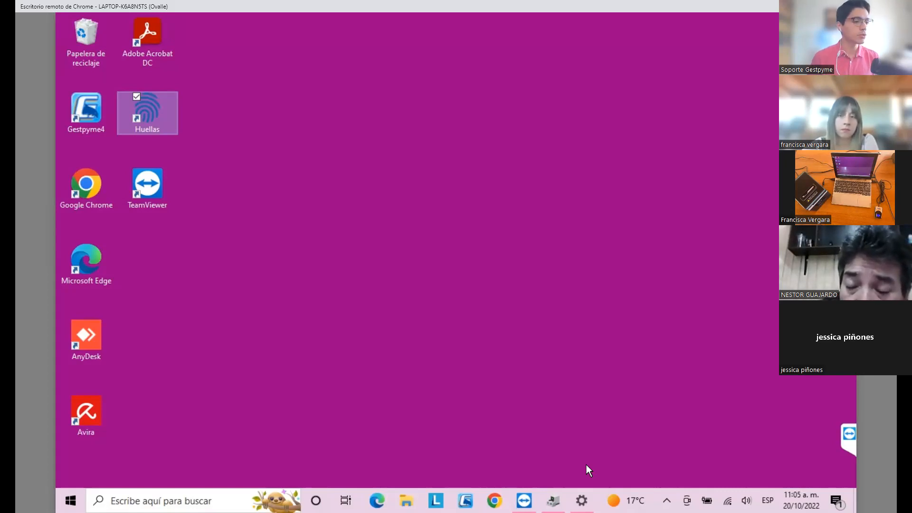
- Review the installed devices in the printers and scanners settings and minimize the settings window
mouse_move(581, 500)
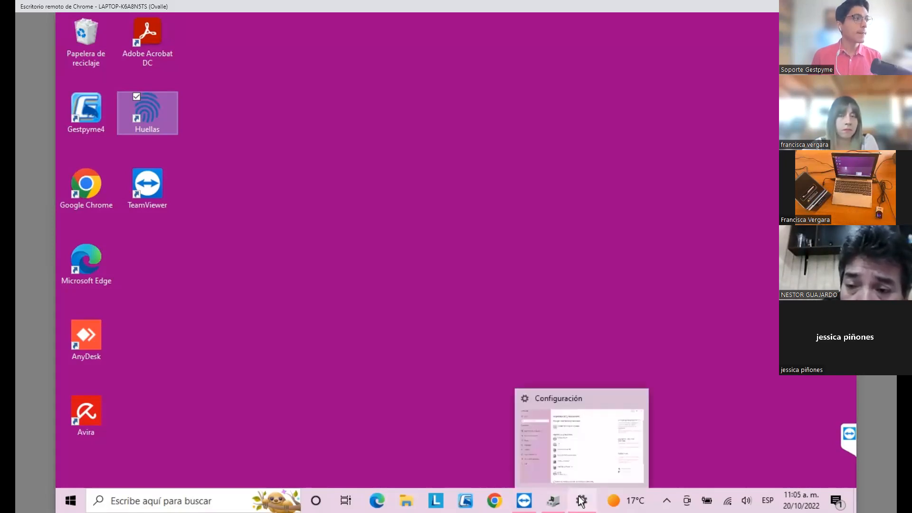
click(588, 462)
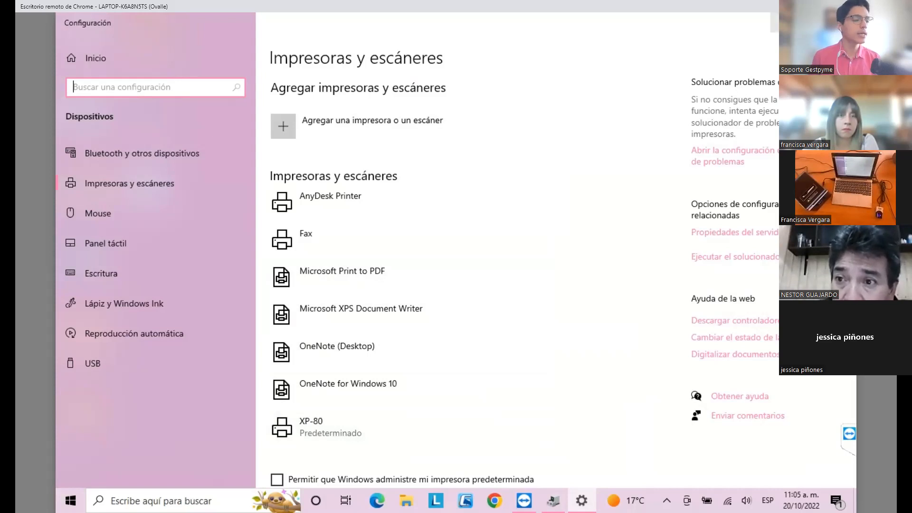
click(785, 22)
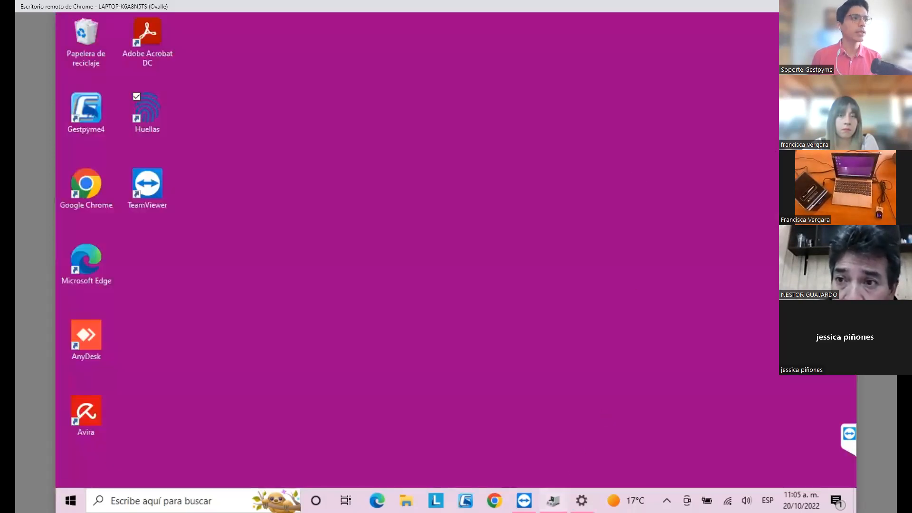
- Check the U.are.U 4500 Fingerprint Reader under the biometric devices in Device Manager and minimize its window
click(553, 500)
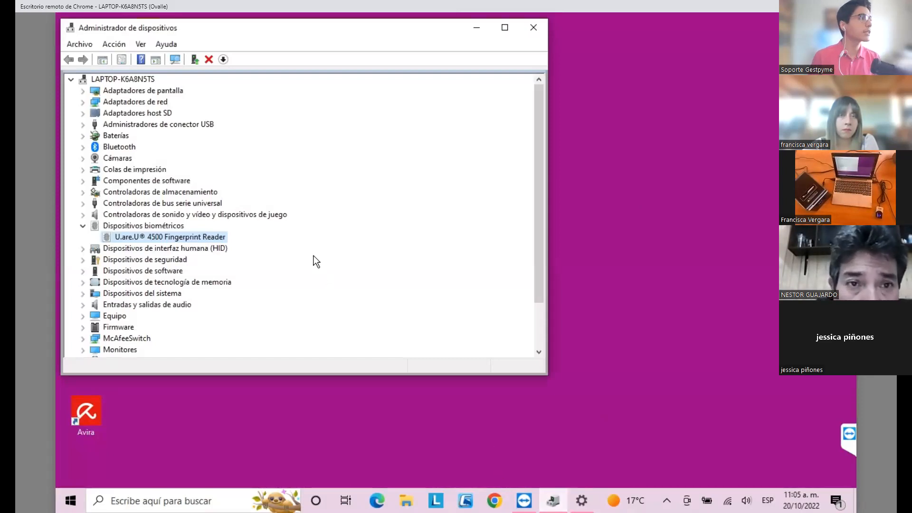
click(114, 81)
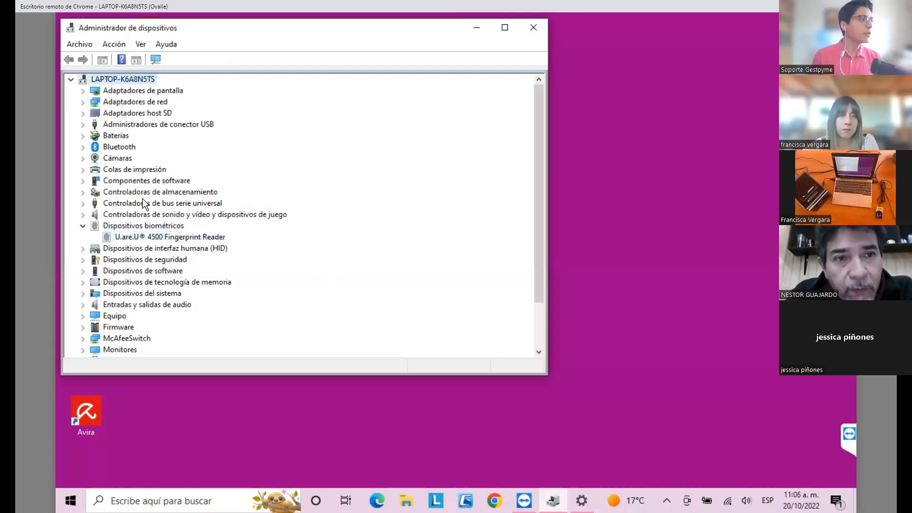
click(125, 230)
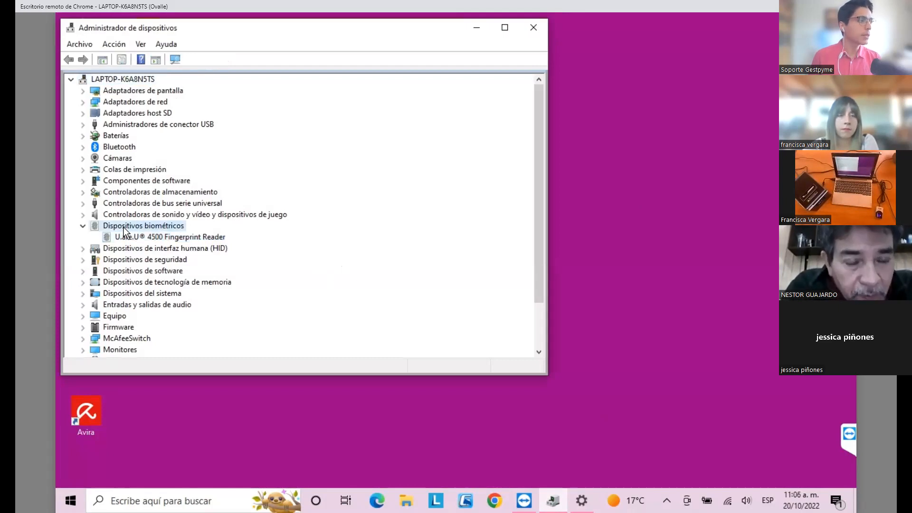
click(124, 237)
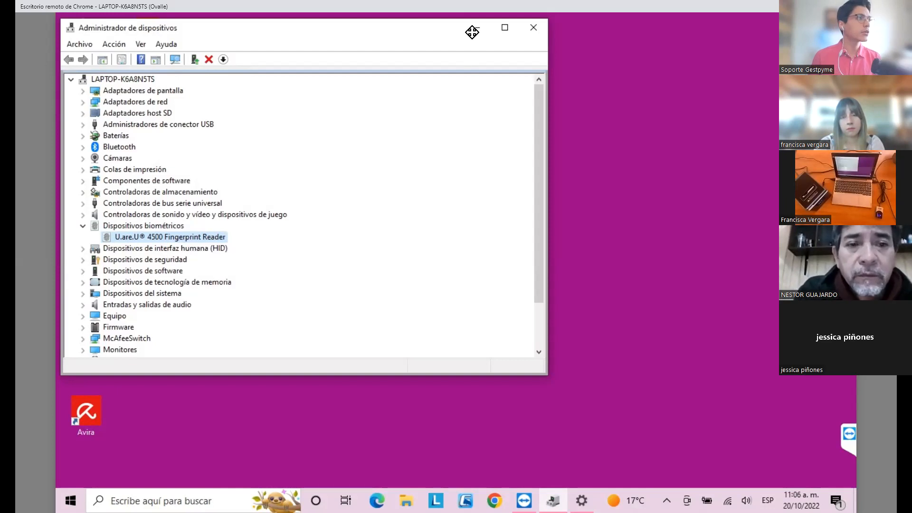
drag(209, 32, 382, 93)
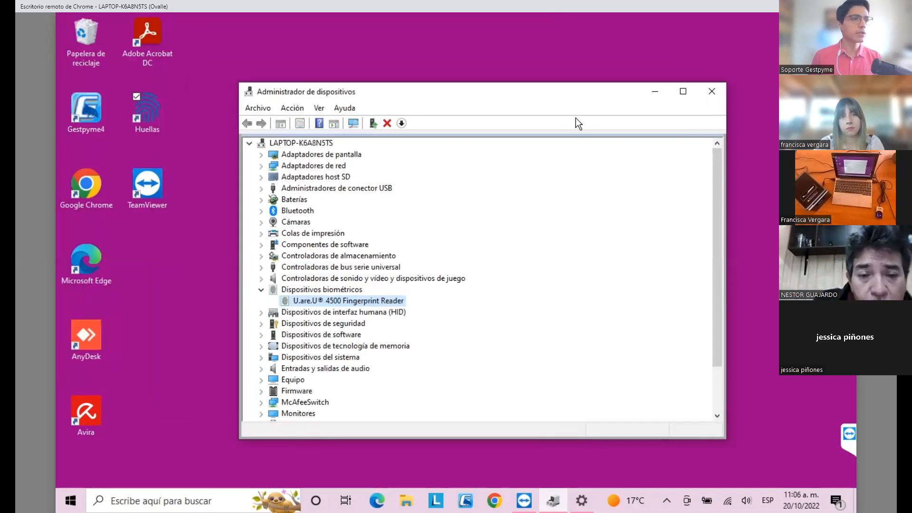
click(655, 93)
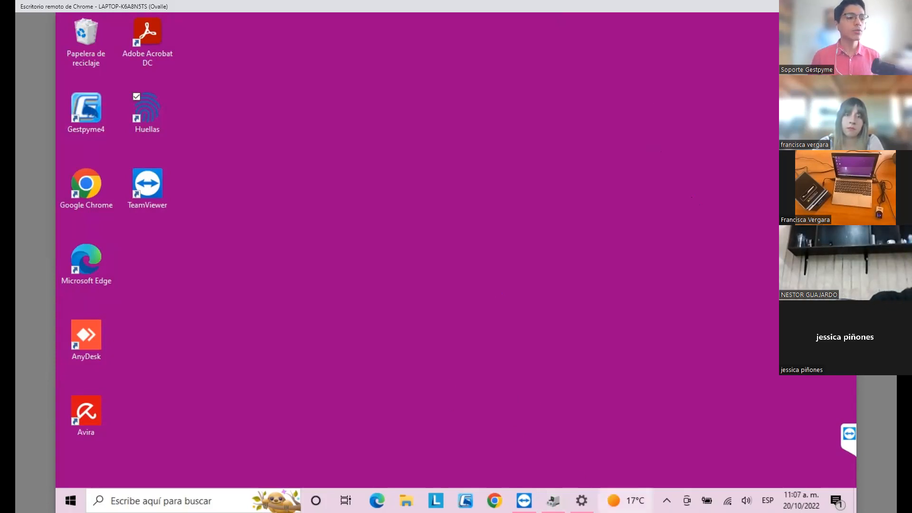
- Launch the Huellas fingerprint attendance control program from the desktop
mouse_move(625, 500)
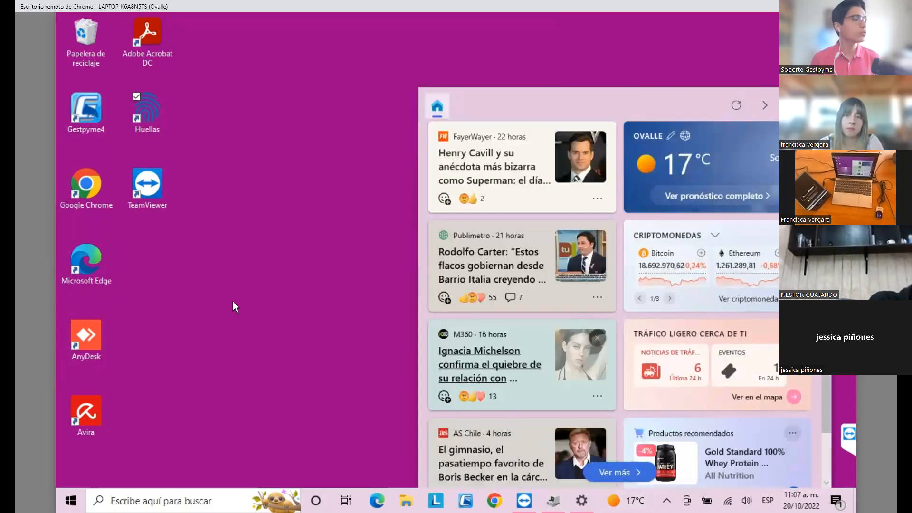
click(152, 118)
double_click(152, 116)
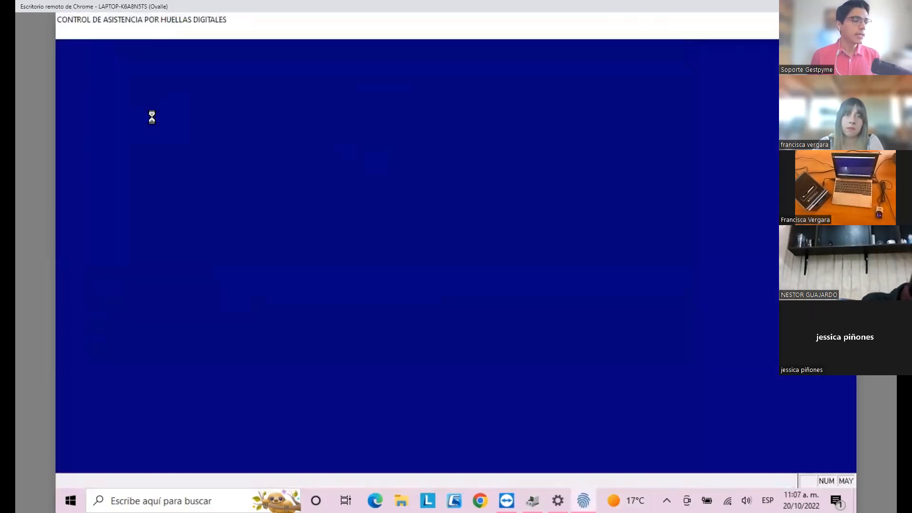
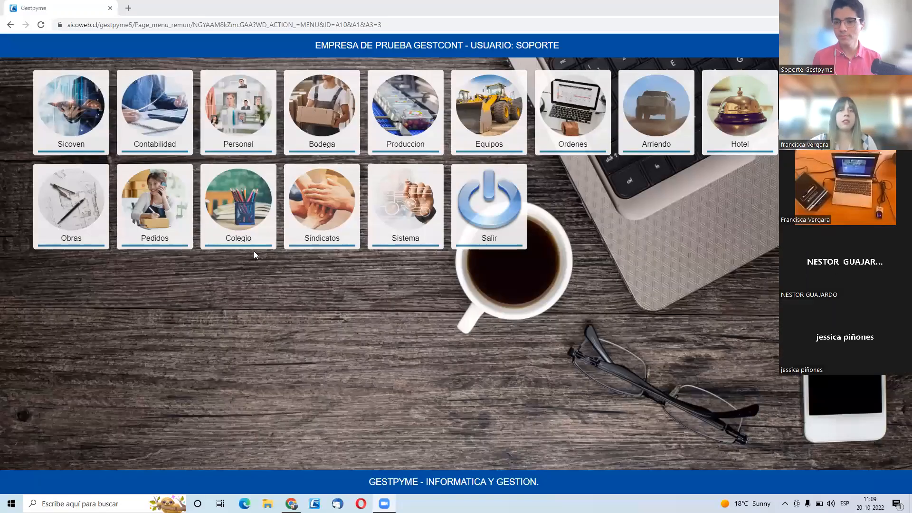
- Open the list of work shift types (Turnos de Trabajo) in the Personal module of Gestpyme
click(256, 142)
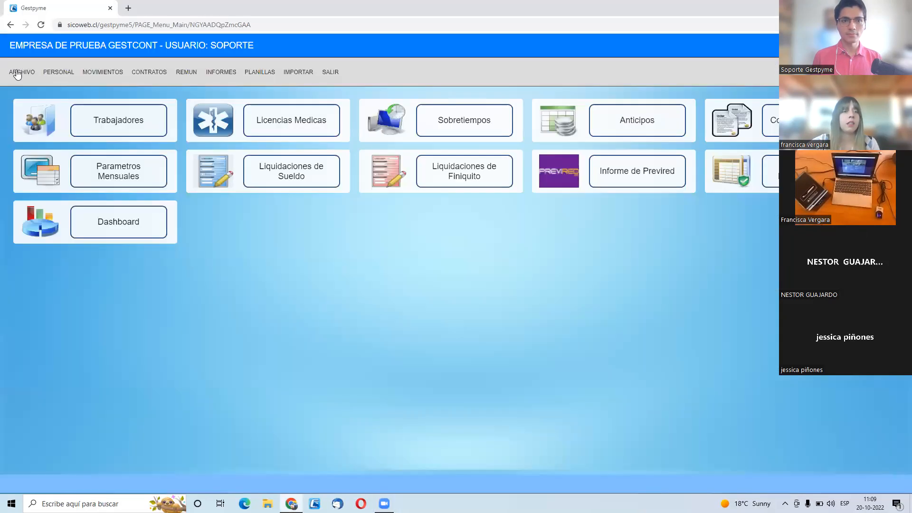
mouse_move(15, 69)
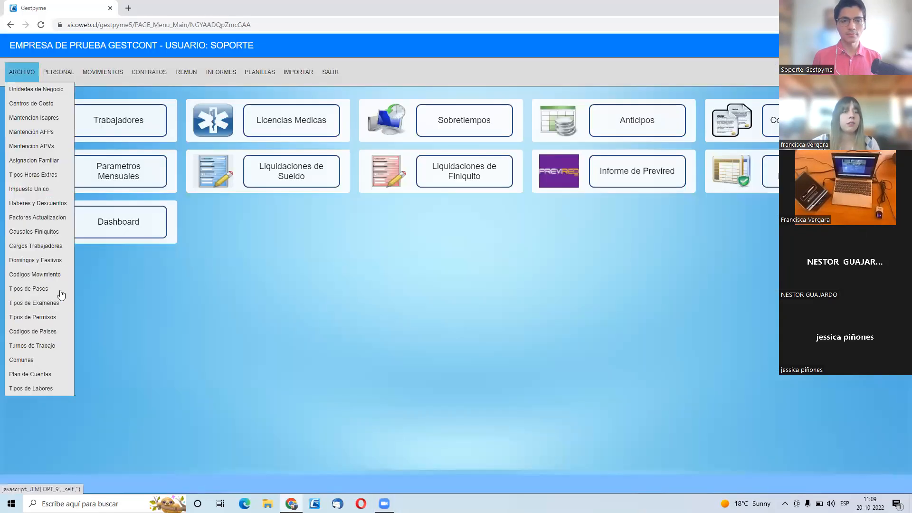
click(52, 346)
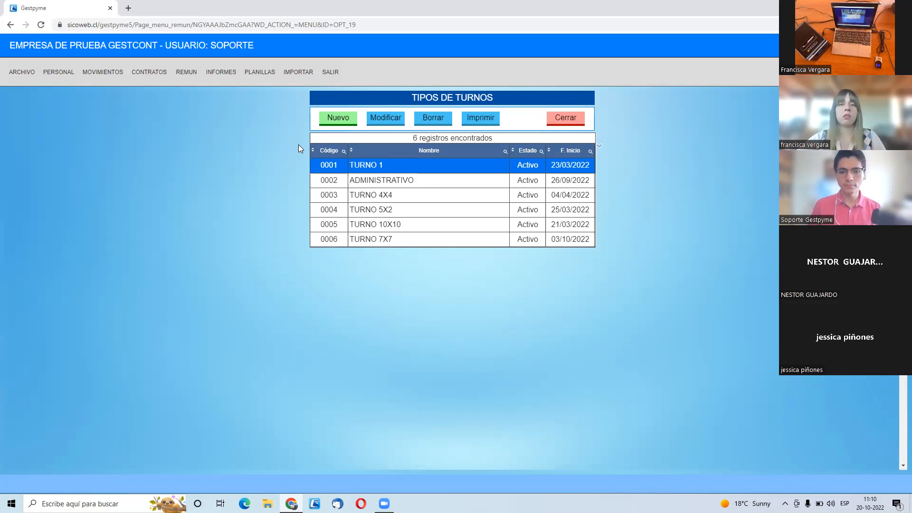
- Start a new shift named TURNO NOCHERO with 26/09/2022 as its initial date
click(337, 121)
text(TURNO NOCHERO)
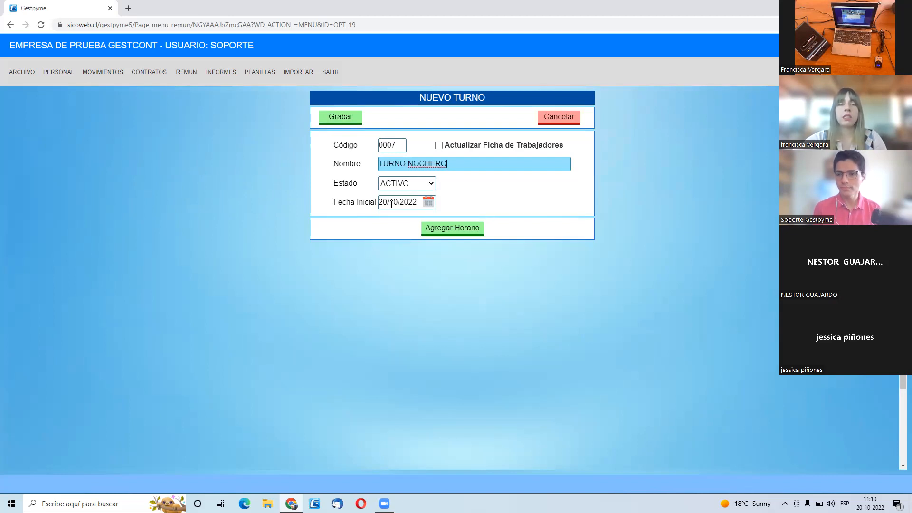
click(427, 202)
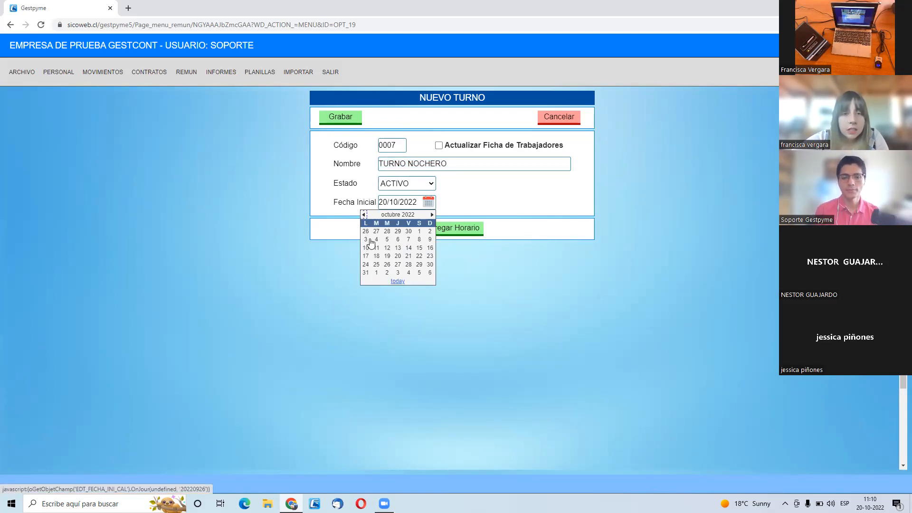
click(366, 232)
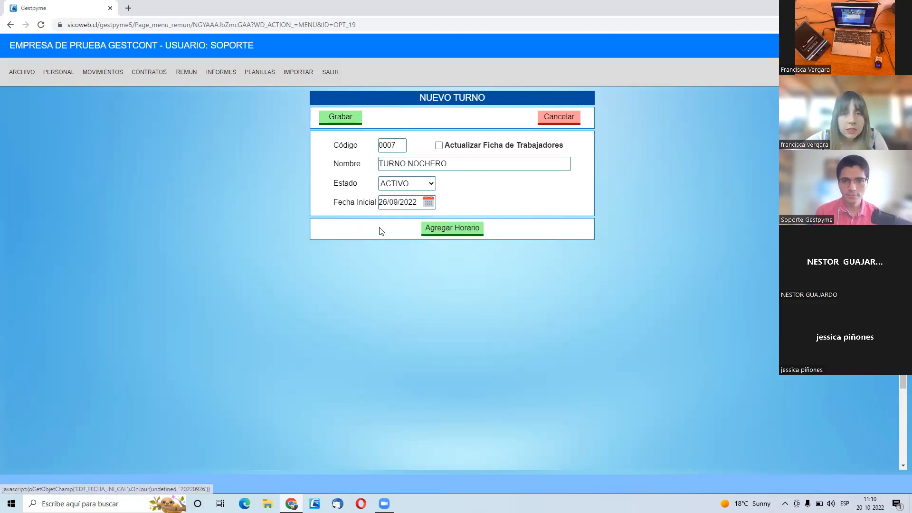
- Add a schedule row for 26/09/2022 with Ingreso 00:00, Salida 04:00, Entrada 2 05:00 and Salida 2 09:00
click(462, 234)
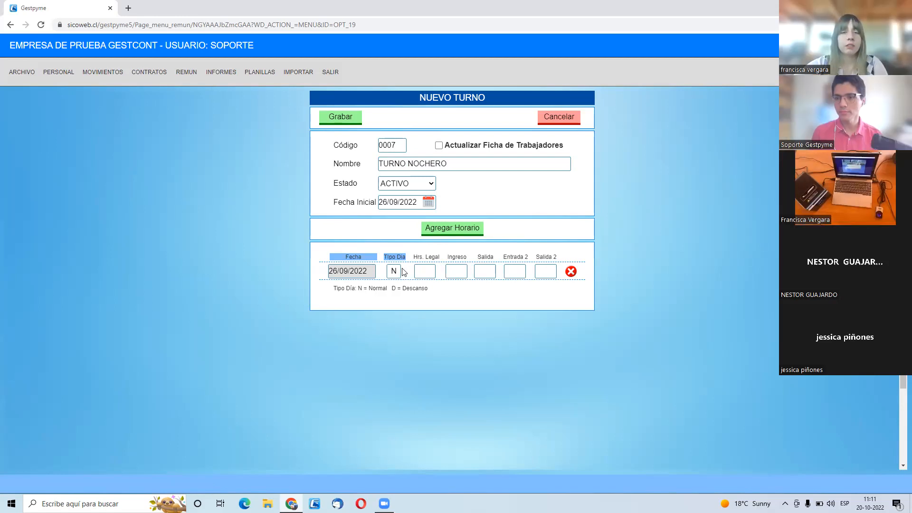
click(459, 270)
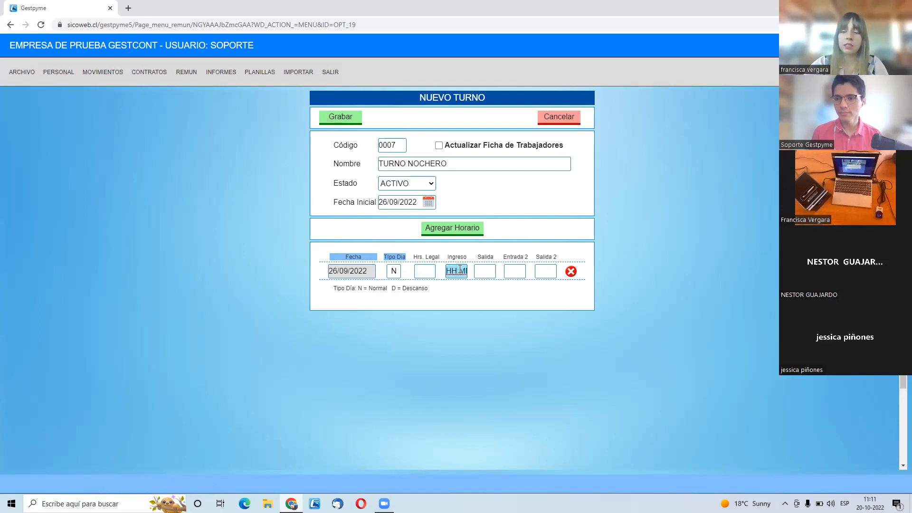
text(00:00)
key(Tab)
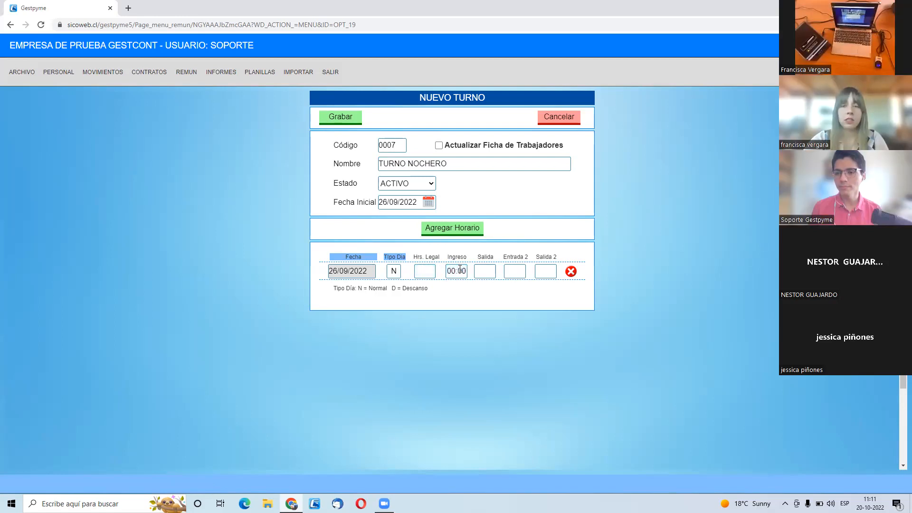
click(486, 266)
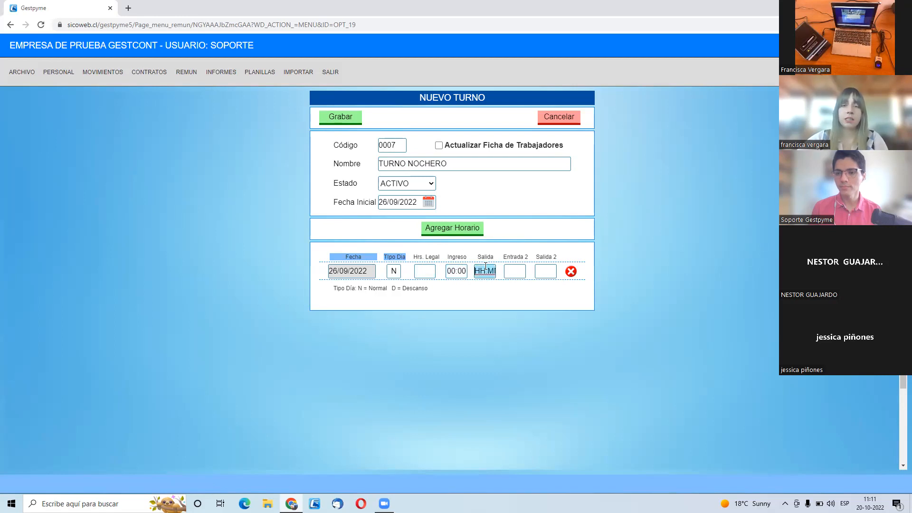
text(04:00)
key(Tab)
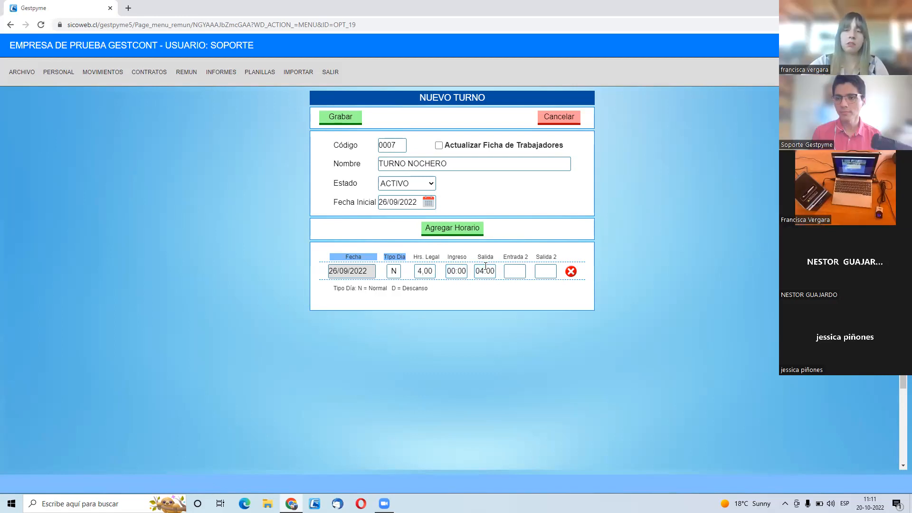
click(512, 274)
text(05:00)
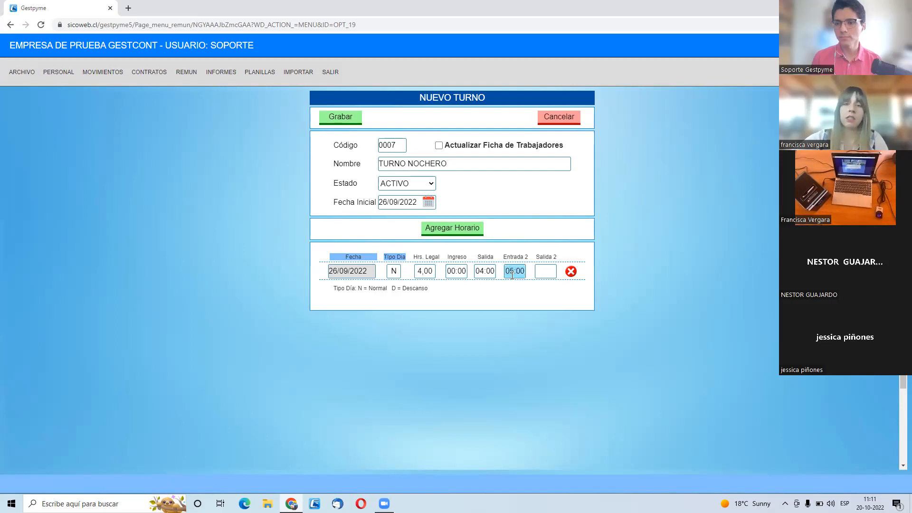
click(542, 271)
text(09:00)
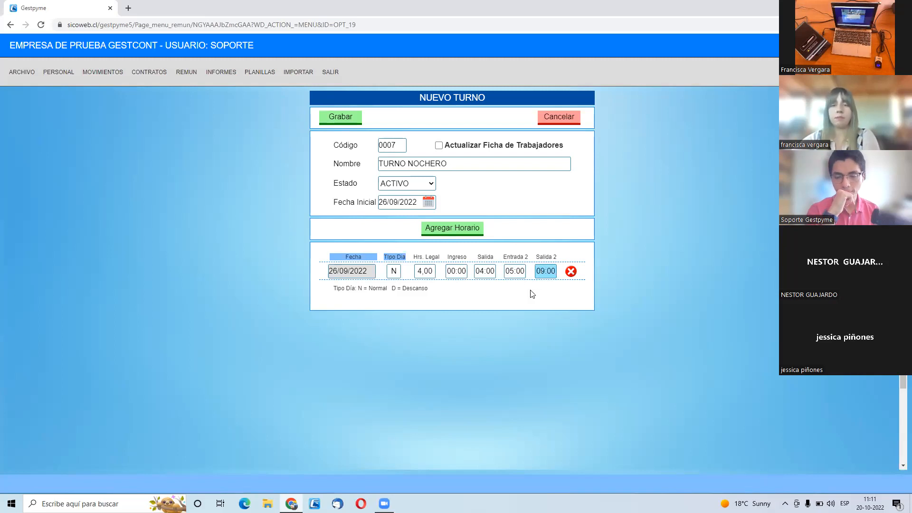
click(532, 296)
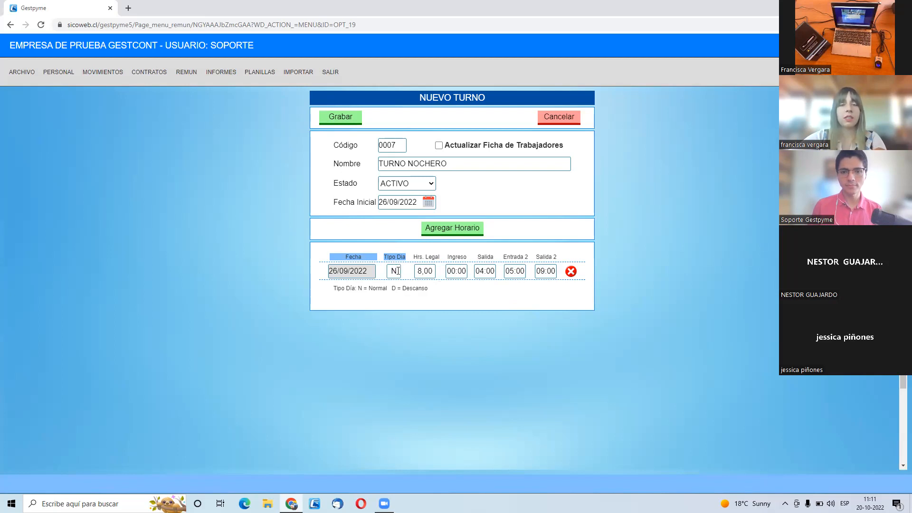
- Add six more daily schedule rows to the shift, covering 27/09/2022 through 02/10/2022
drag(437, 293, 335, 291)
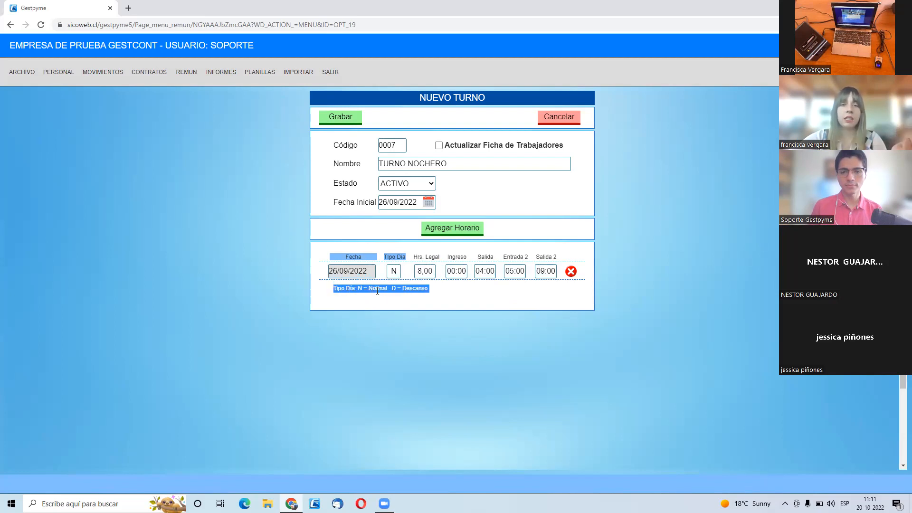
click(446, 289)
click(440, 231)
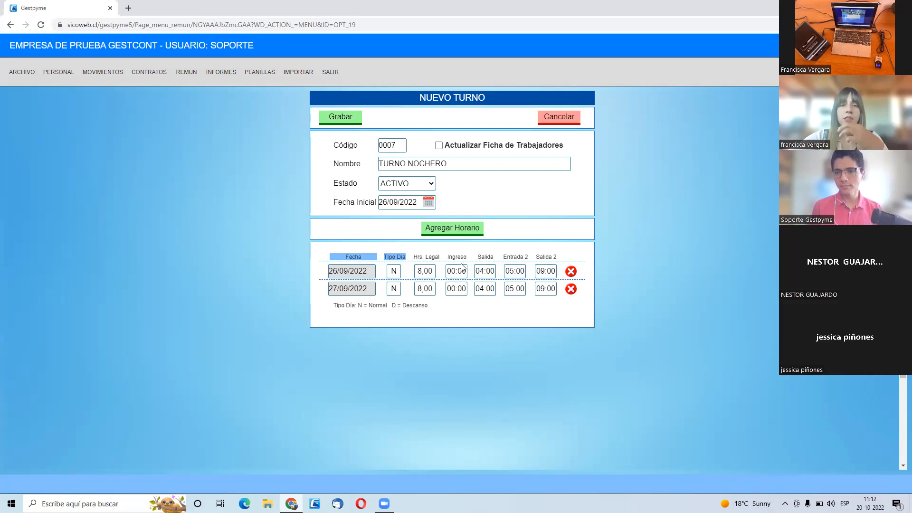
click(456, 234)
click(456, 234)
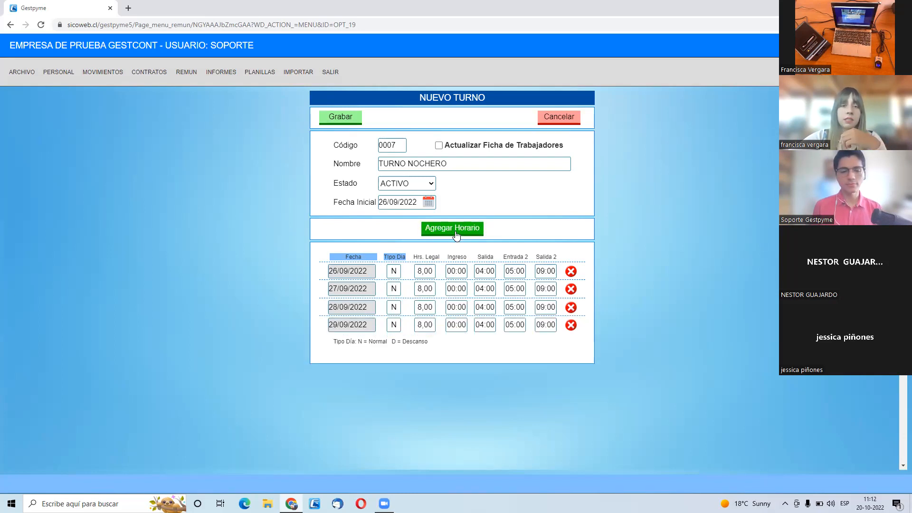
click(457, 234)
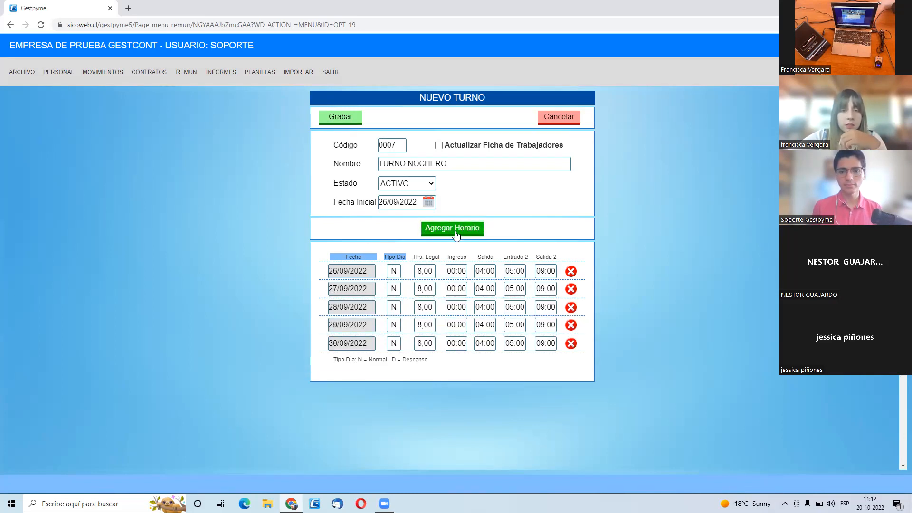
click(457, 235)
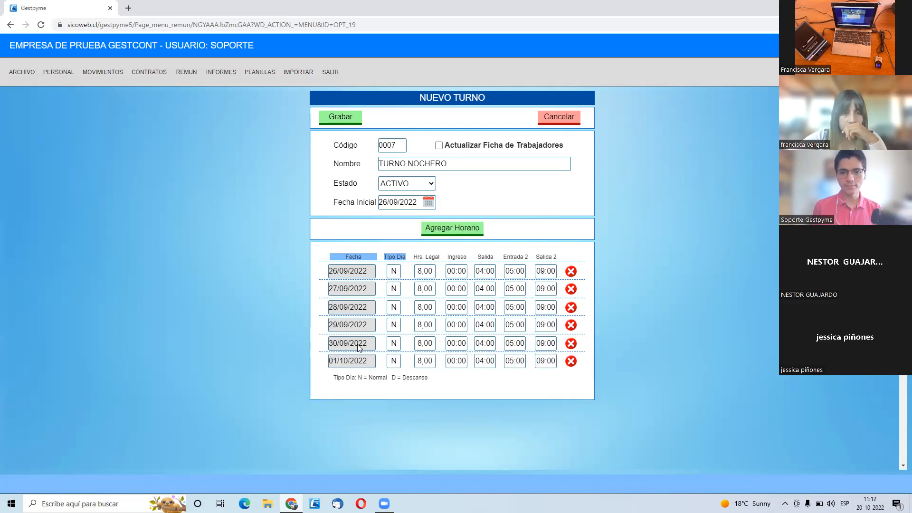
click(434, 232)
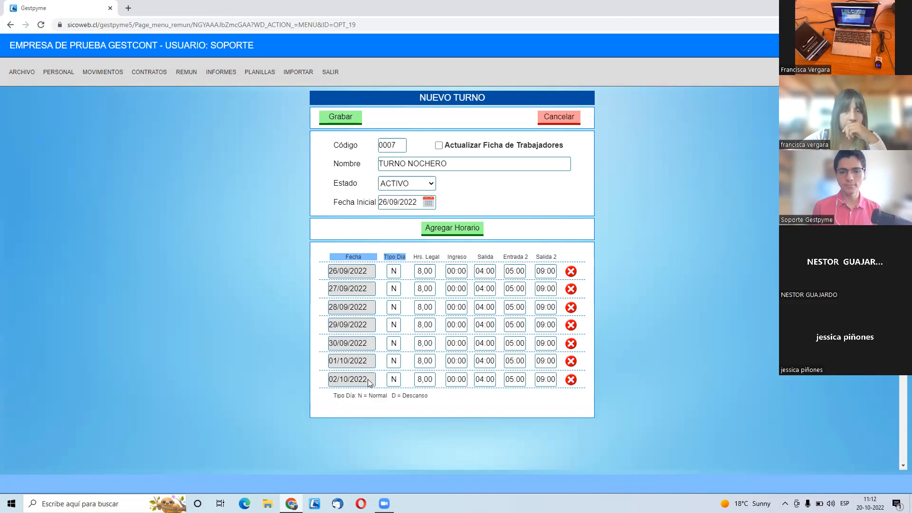
- Set the day type of 02/10/2022 to D (Descanso)
click(391, 383)
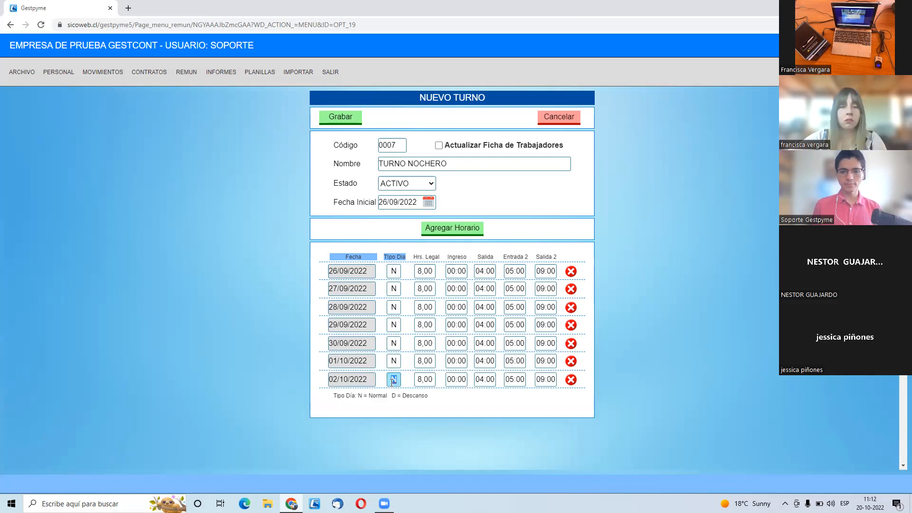
text(D)
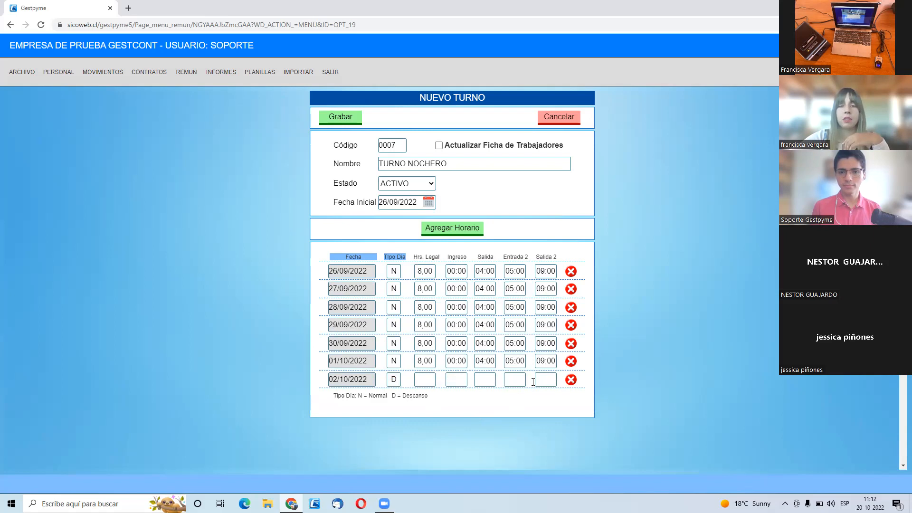
double_click(396, 380)
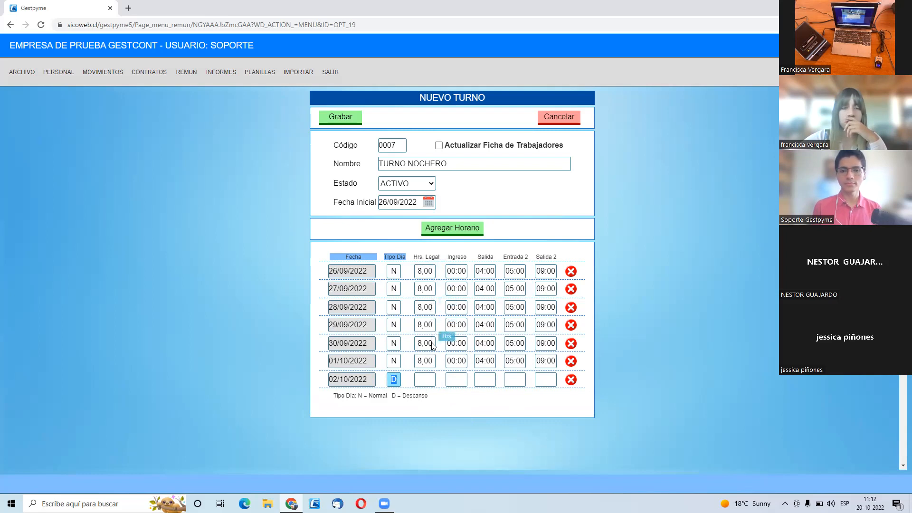
- For 01/10/2022, clear Entrada 2 and Salida 2 and set Salida to 05:00
click(432, 361)
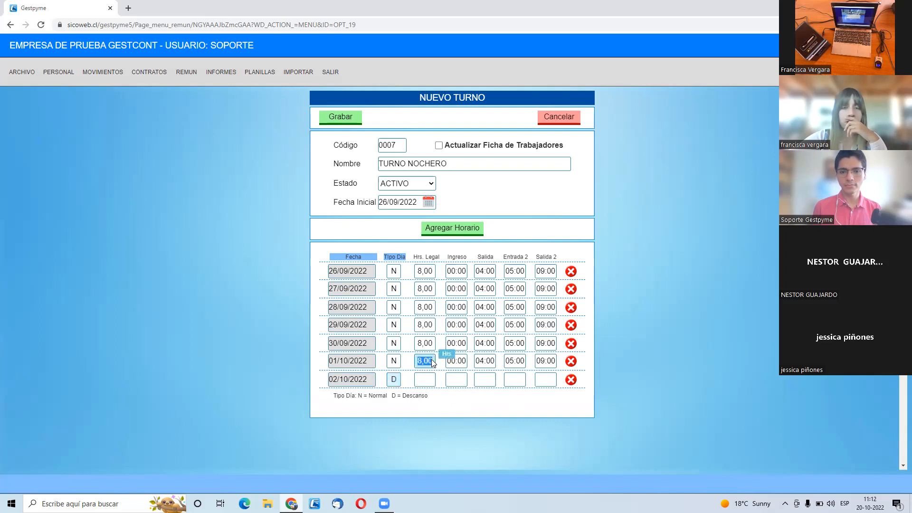
click(511, 364)
key(BackSpace)
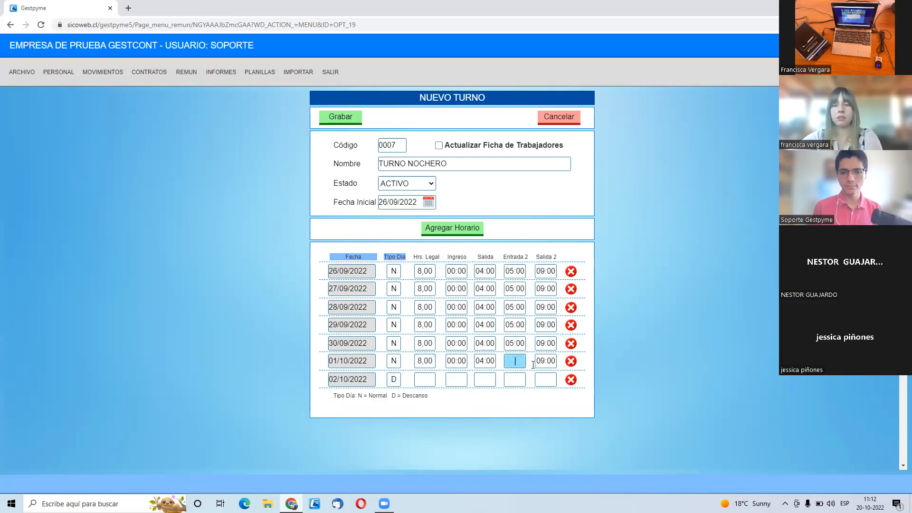
click(542, 363)
key(BackSpace)
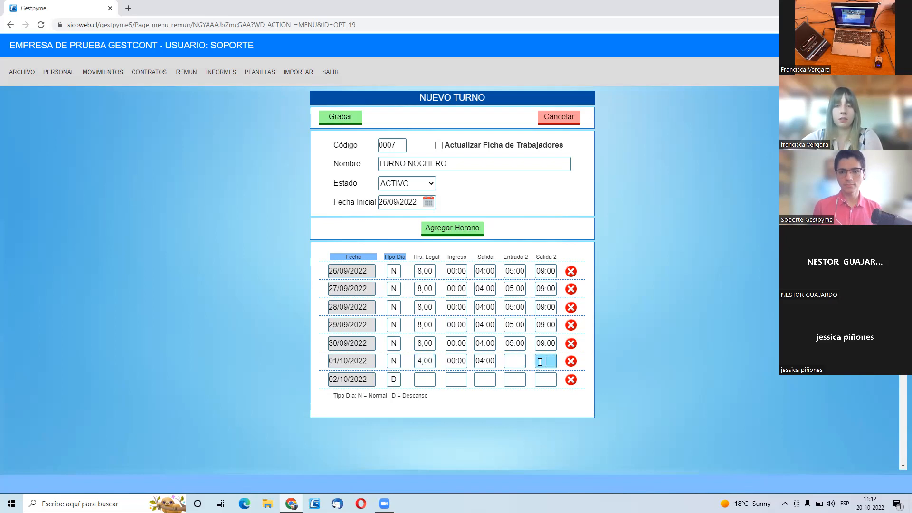
click(481, 359)
text(05:00)
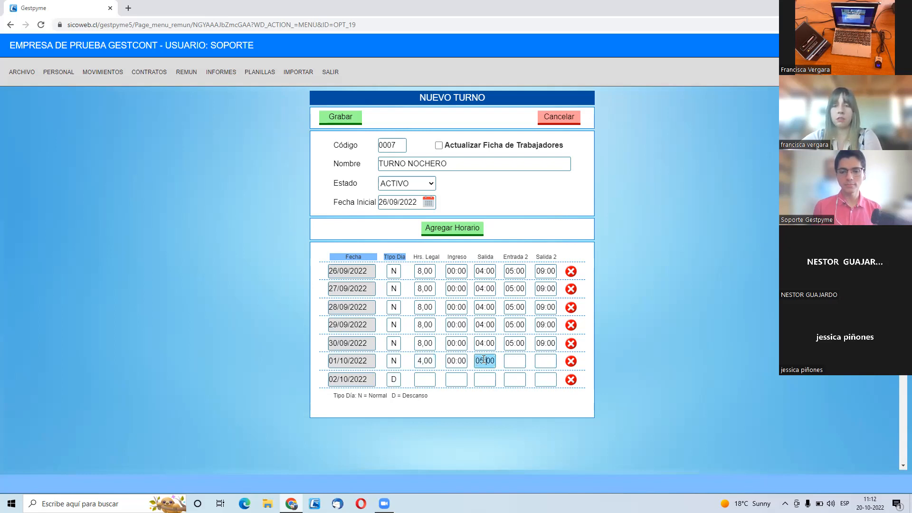
click(540, 414)
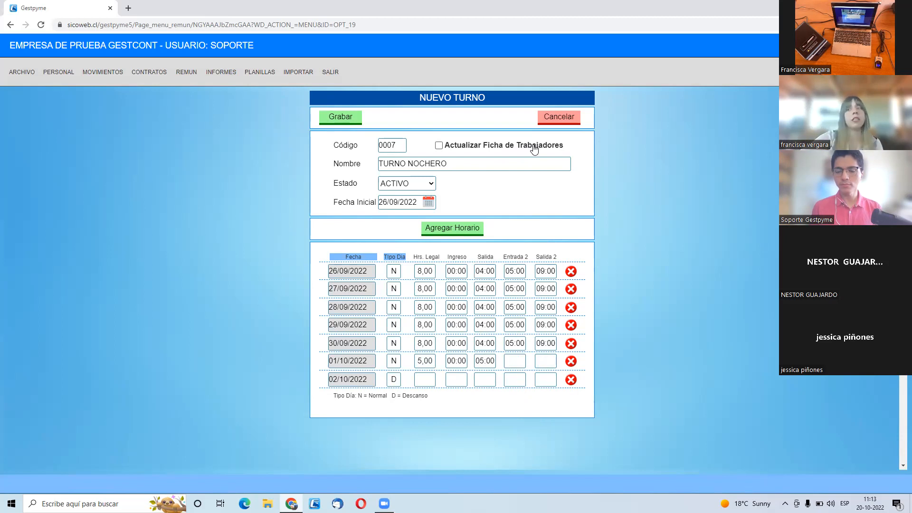
- Save the new shift and select TURNO NOCHERO in the list of shift types
click(346, 119)
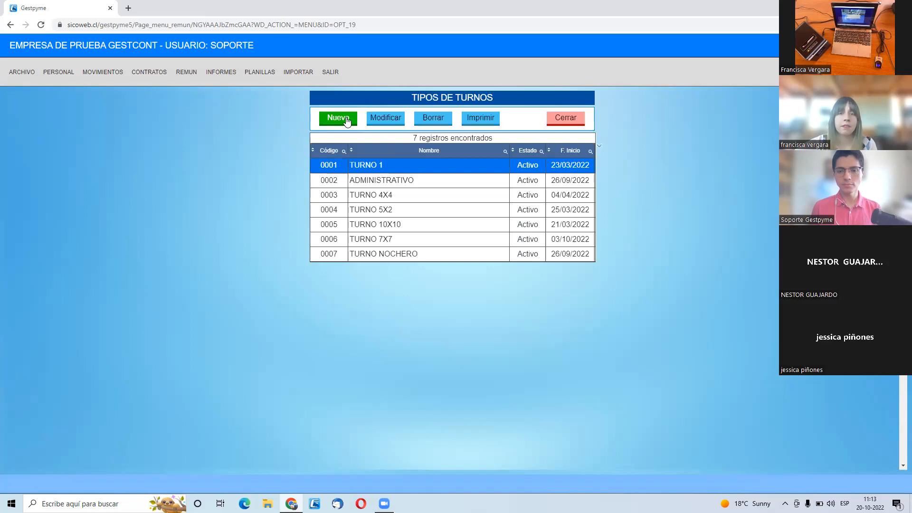
click(426, 256)
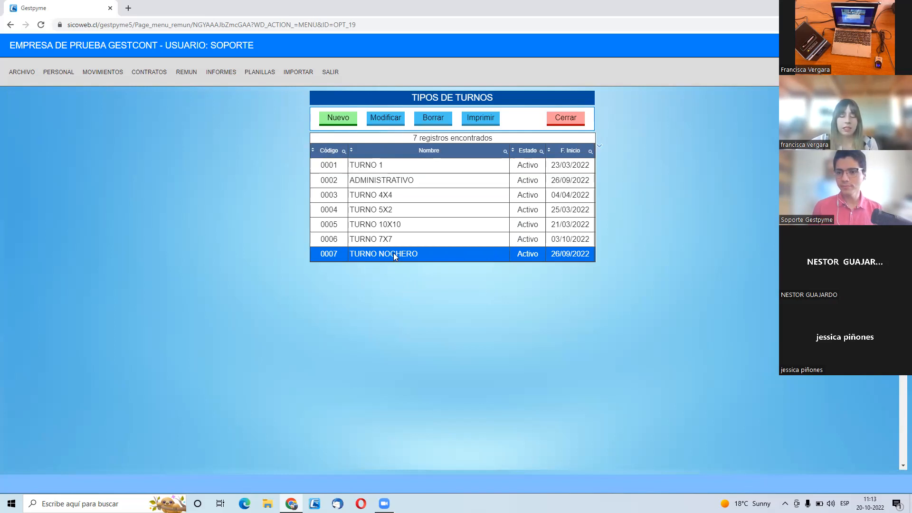
- Open Generar Horarios, choose TURNO NOCHERO as the shift and set Fecha Inicial to 26/09/2022
mouse_move(50, 76)
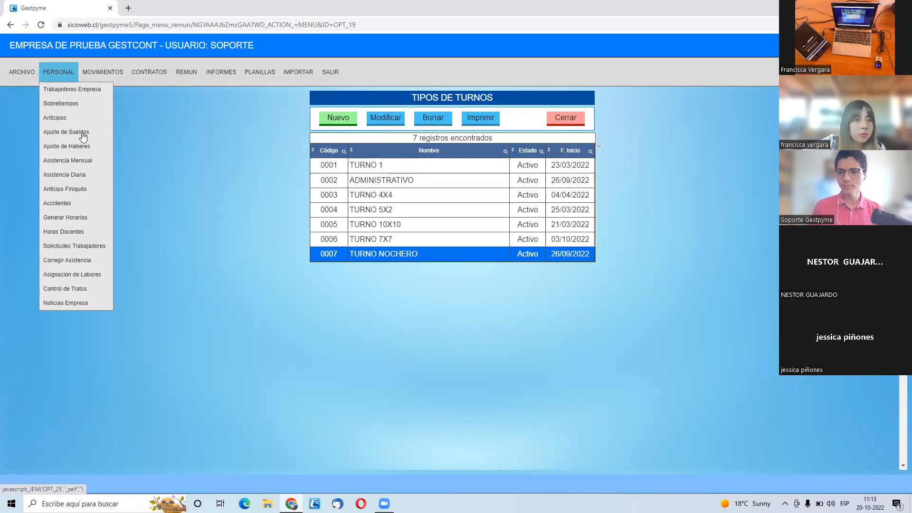
click(78, 217)
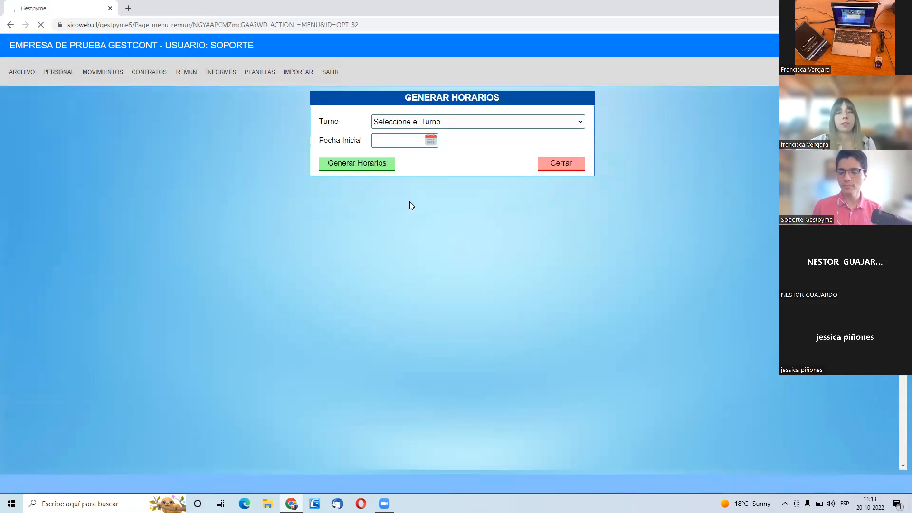
click(415, 122)
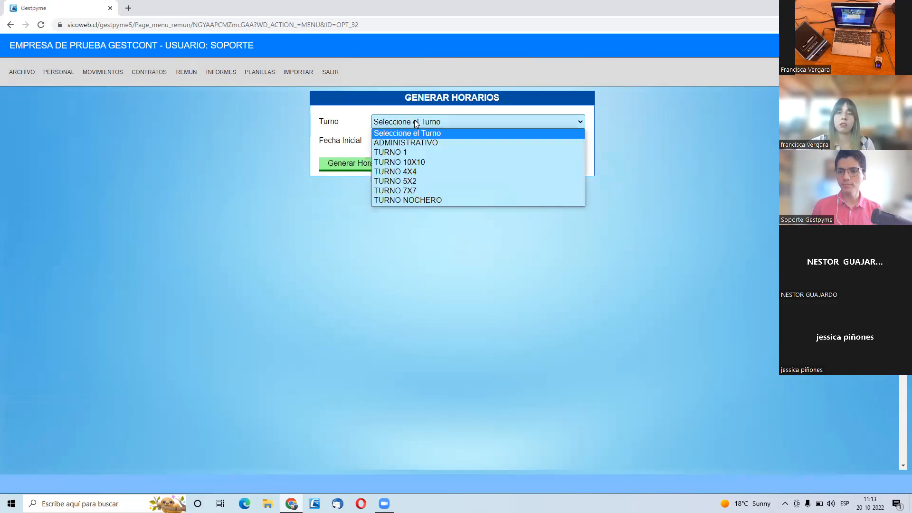
click(442, 201)
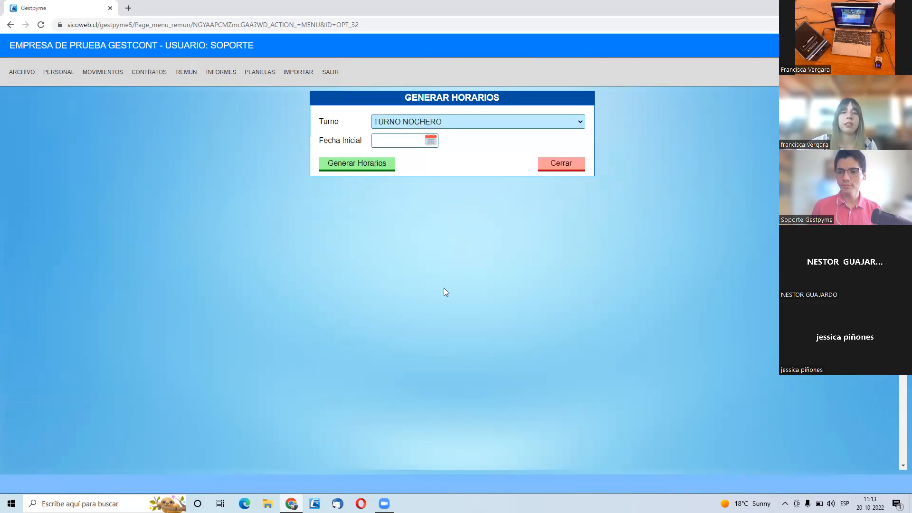
click(435, 144)
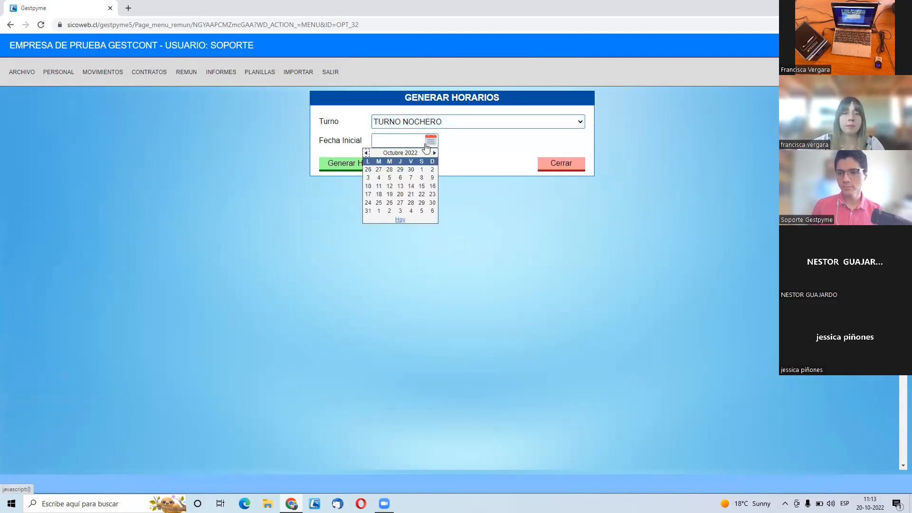
click(365, 173)
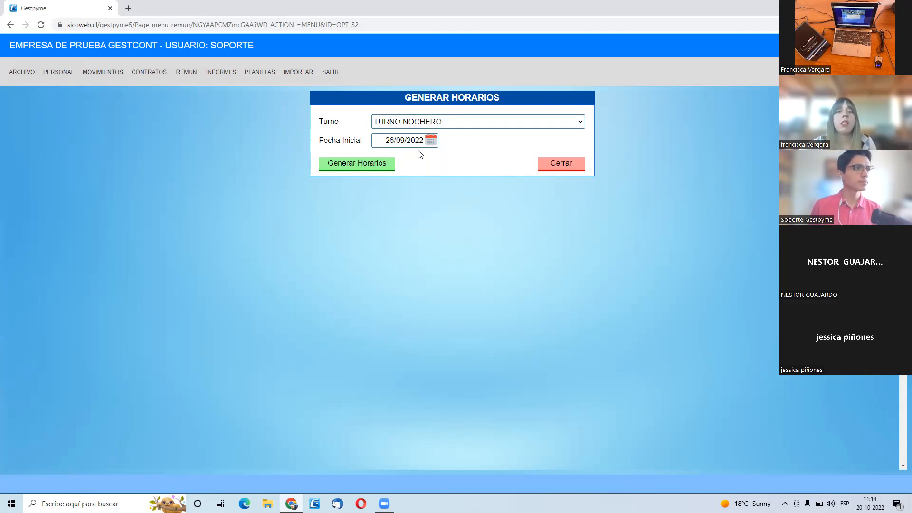
- Set Fecha Inicial to 03/10/2022 for the TURNO NOCHERO schedule generation
click(427, 139)
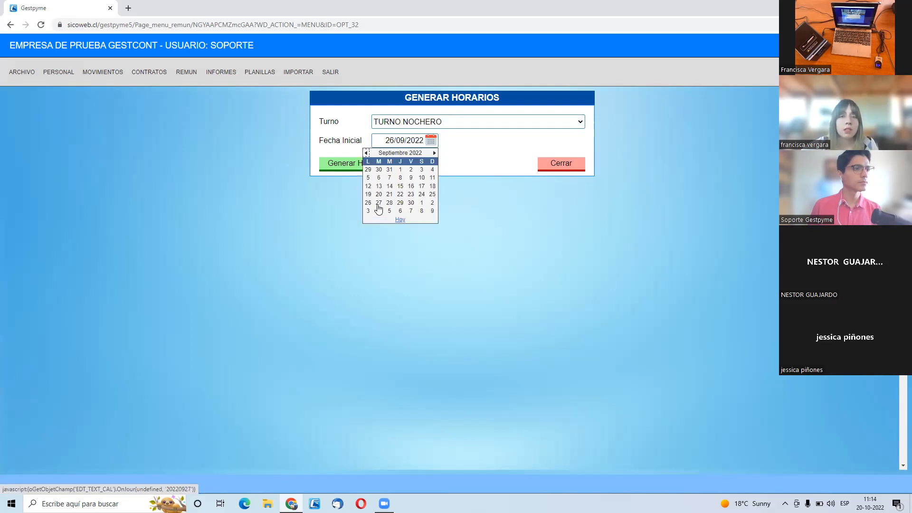
click(435, 154)
click(435, 154)
click(367, 153)
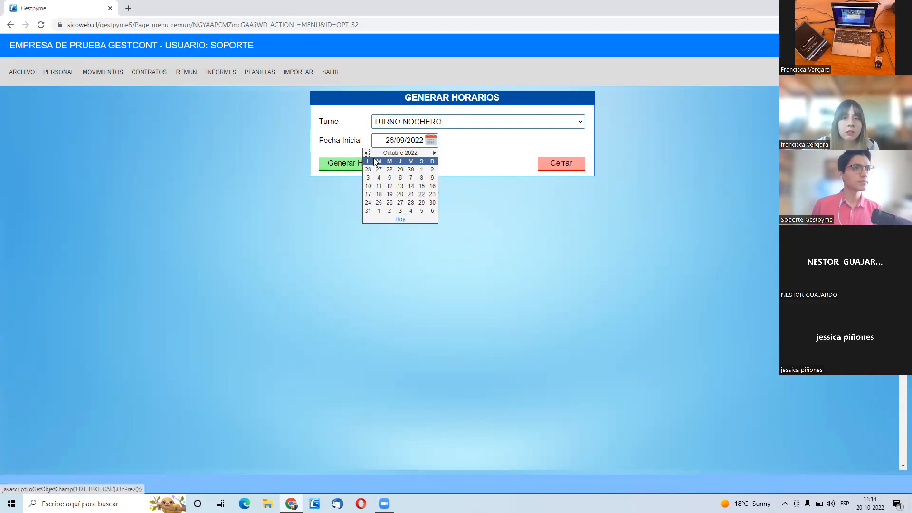
click(369, 178)
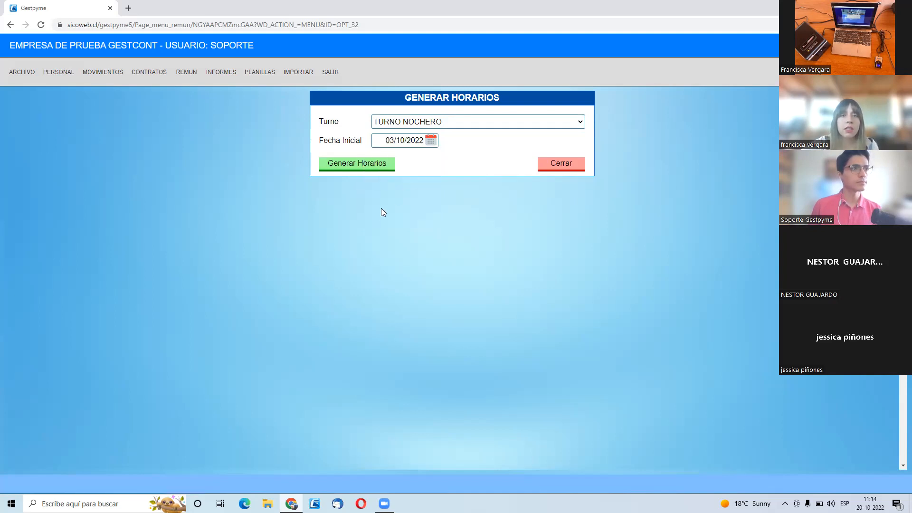
- Set Fecha Inicial to 07/11/2022 and generate the new TURNO NOCHERO schedules
click(431, 140)
click(435, 153)
click(369, 178)
click(375, 165)
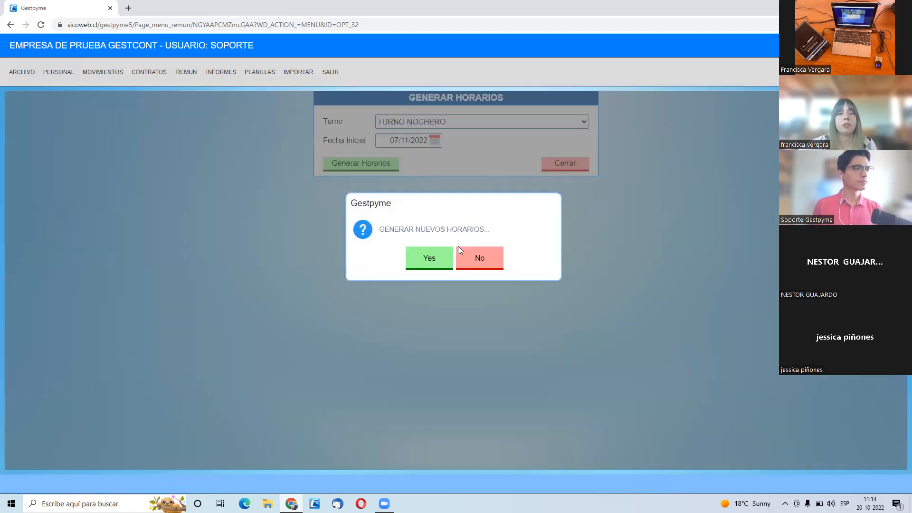
click(422, 257)
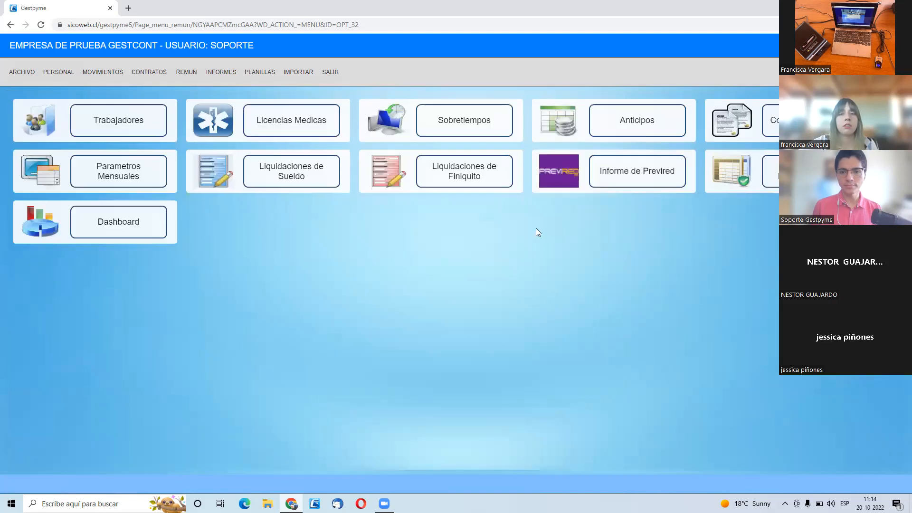
- Reopen Generar Horarios and examine the shifts offered for schedule generation
click(71, 73)
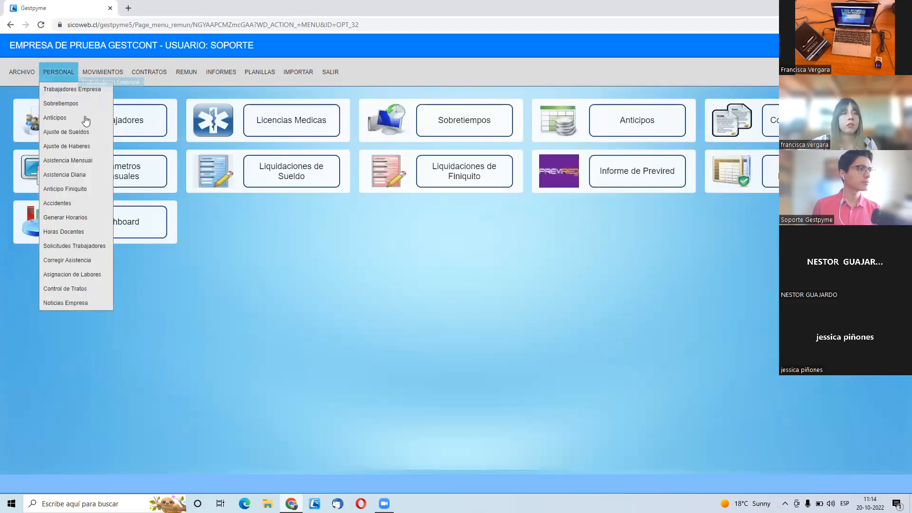
click(76, 218)
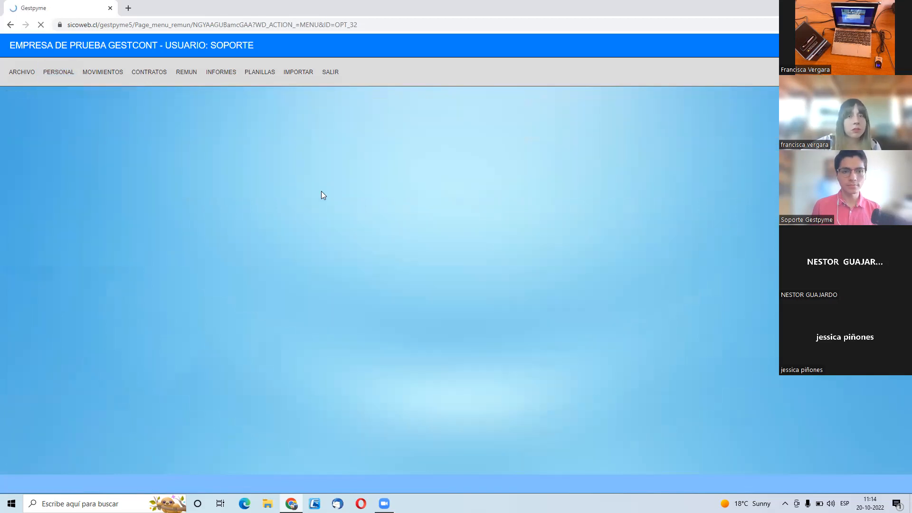
click(437, 124)
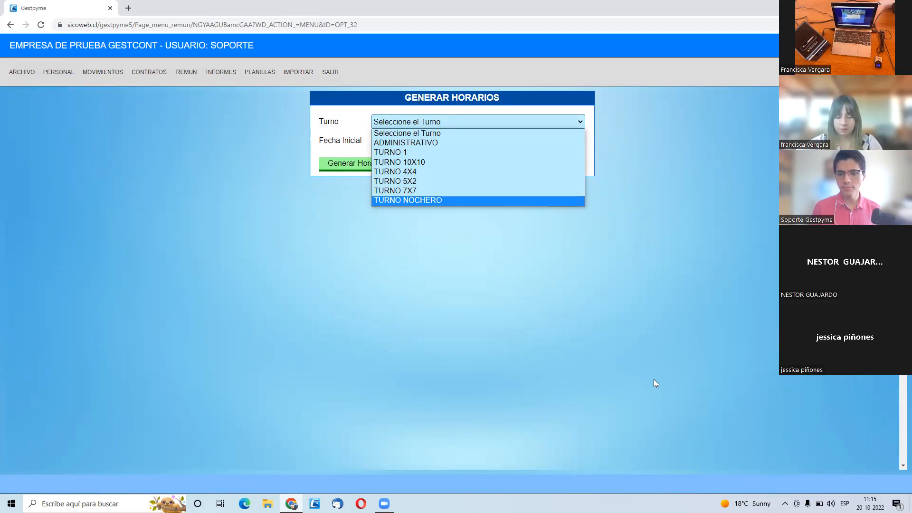
- Switch to AnyDesk, connect to the first recent session and dismiss the TeamViewer sponsored-session notice on the remote computer
click(785, 504)
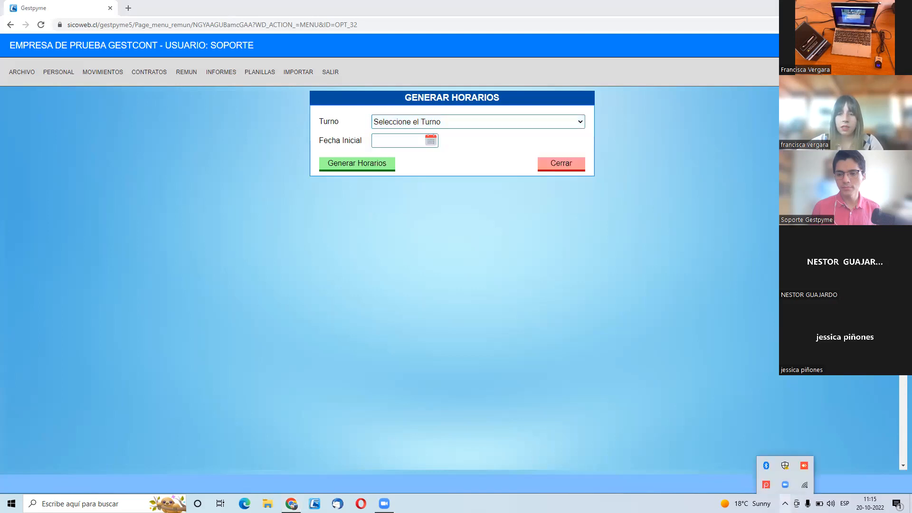
click(803, 467)
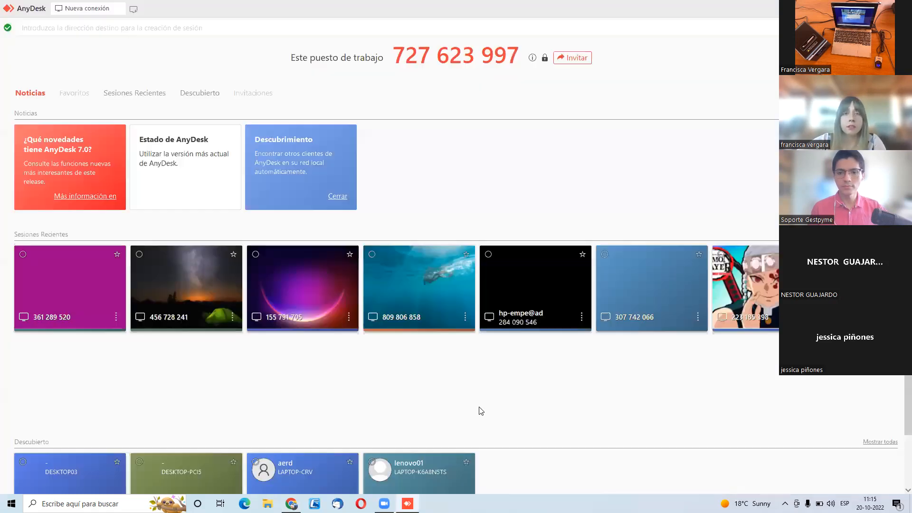
click(66, 291)
double_click(66, 288)
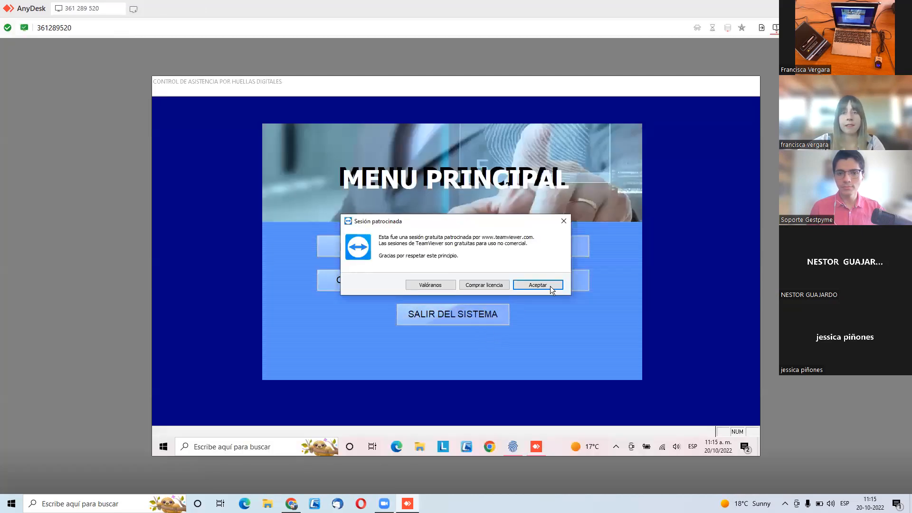
click(564, 221)
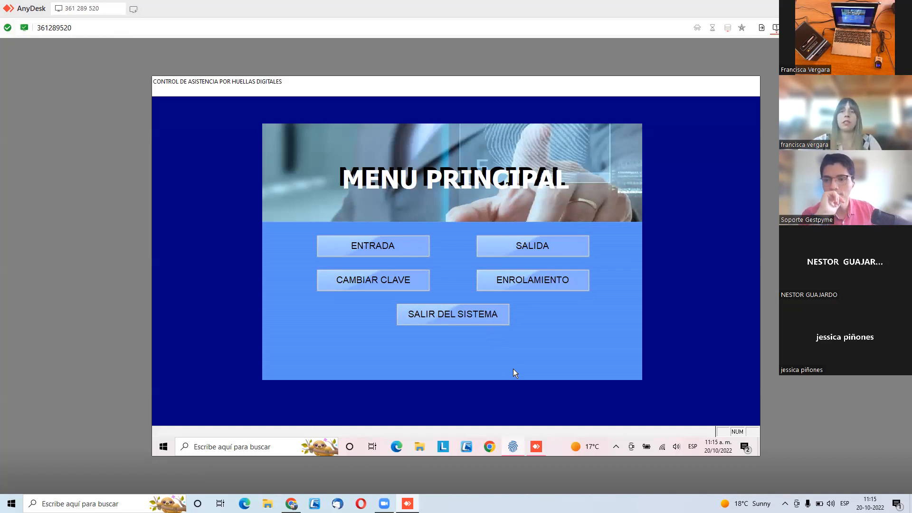
- Open the fingerprint enrolment (Enrolamiento) of the attendance program by entering the access PIN
click(546, 282)
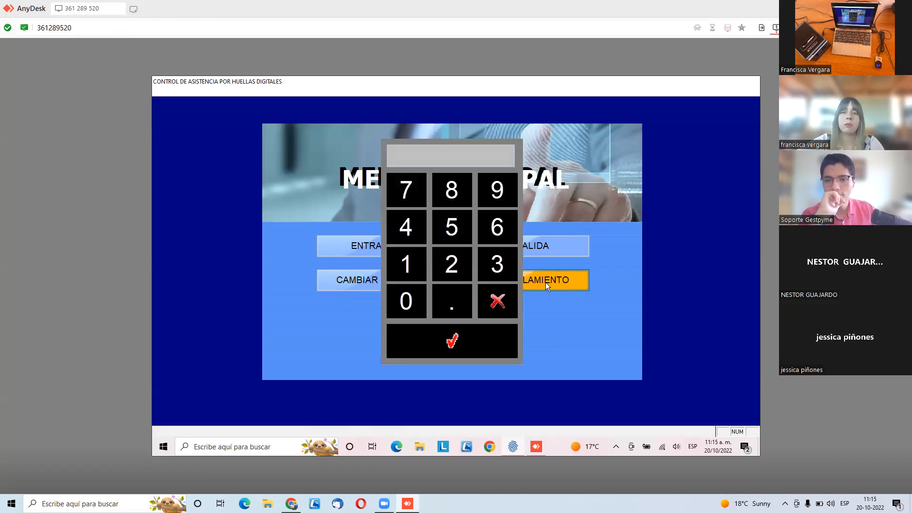
text(****)
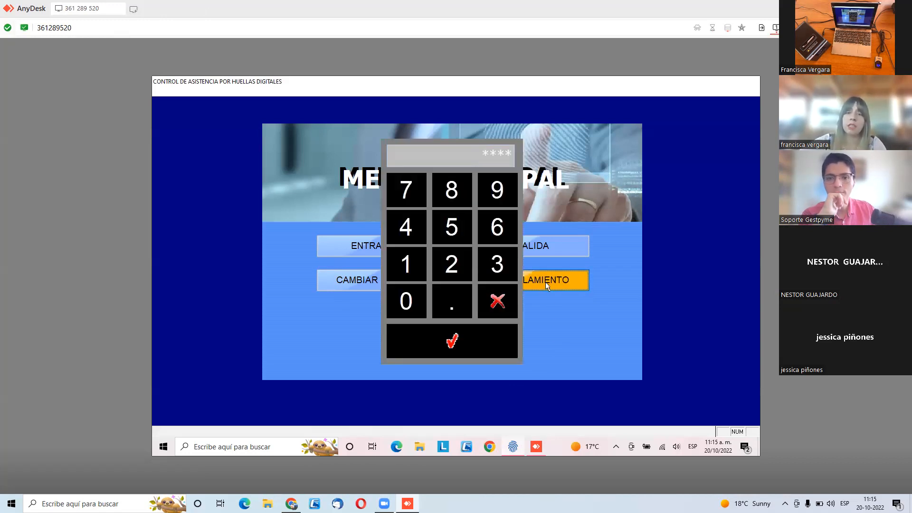
click(474, 347)
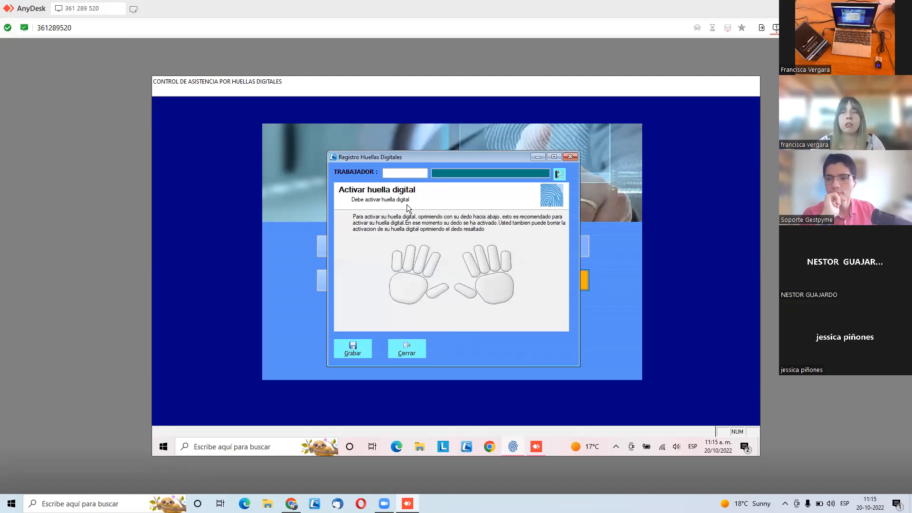
- Search for the worker by name in Registro Huellas Digitales and select the matching worker for enrolment
click(397, 173)
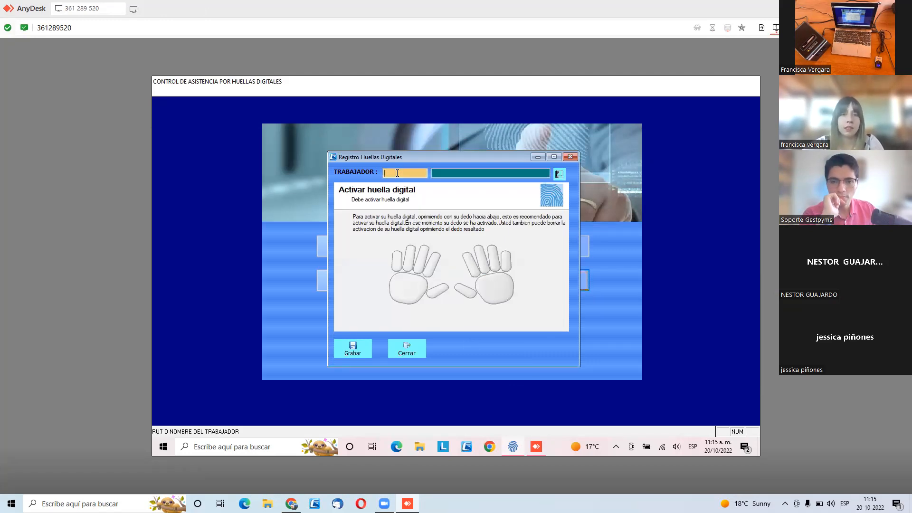
text(VEGA)
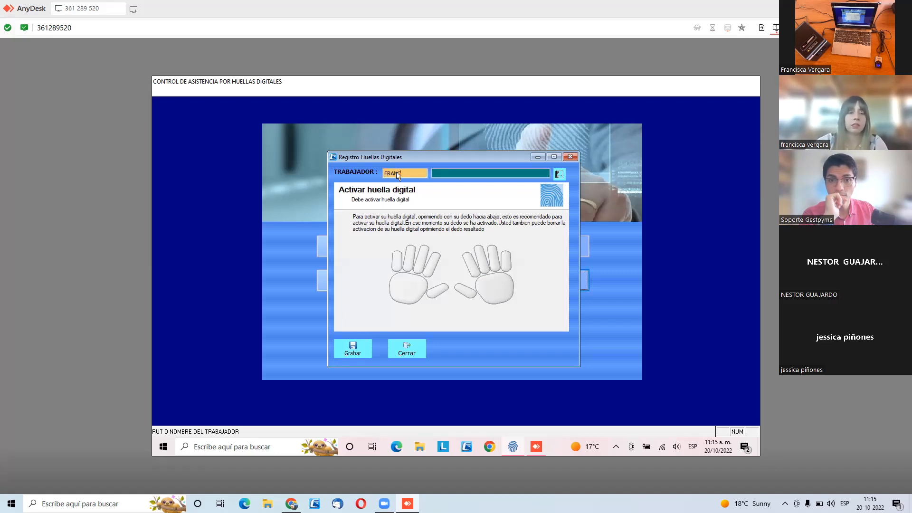
key(Return)
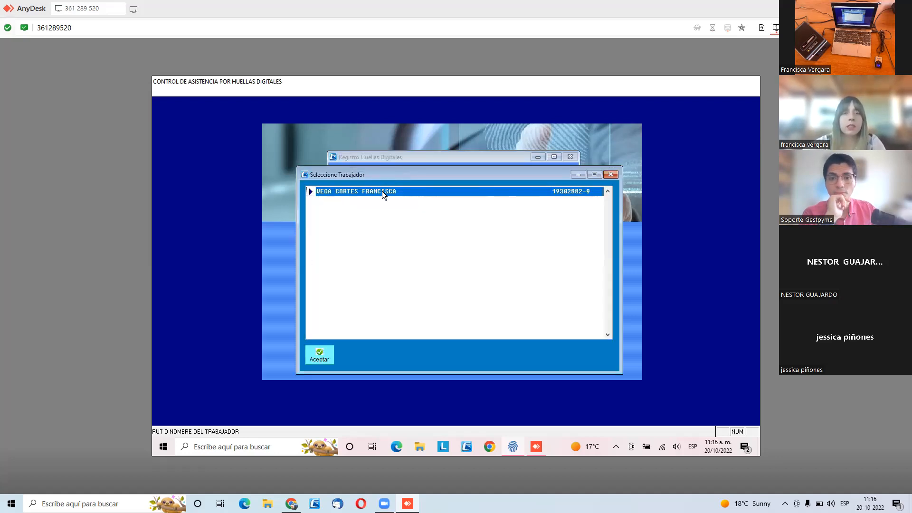
double_click(382, 191)
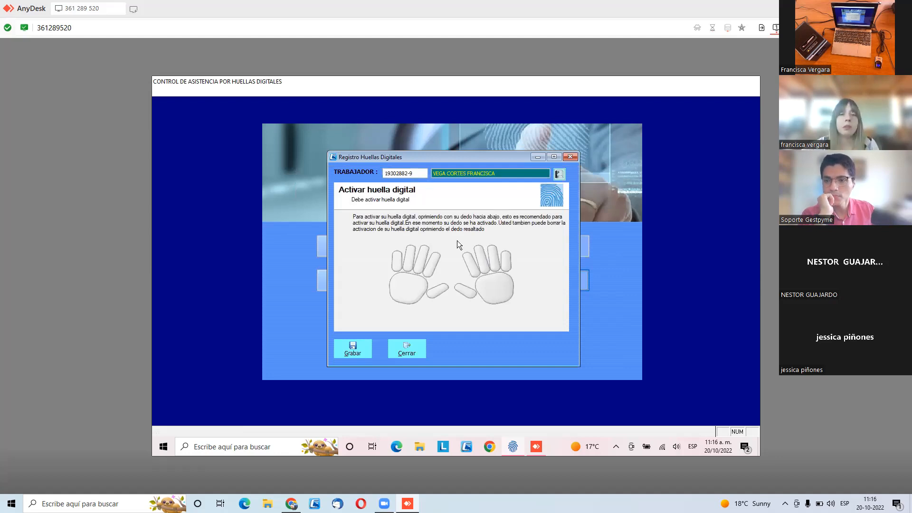
- Activate the worker's right index fingerprint, save the enrolment and open the Entrada attendance marking
click(474, 271)
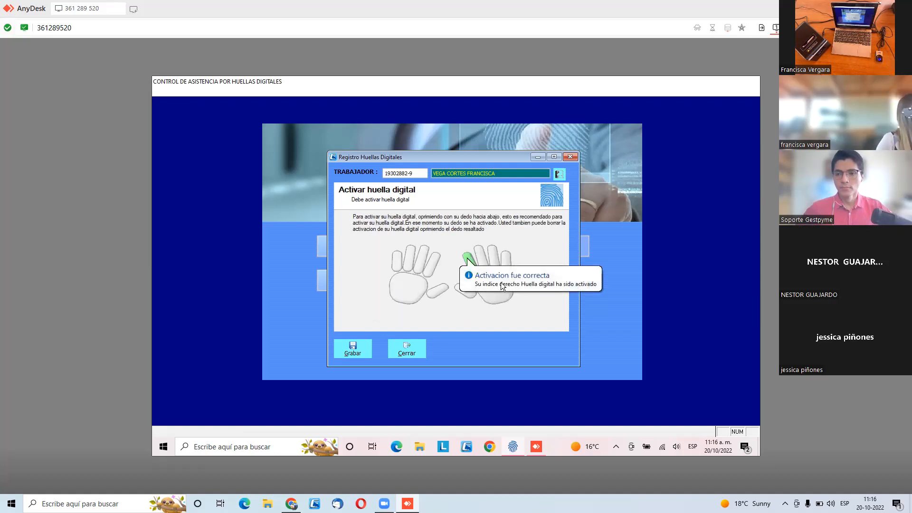
click(339, 350)
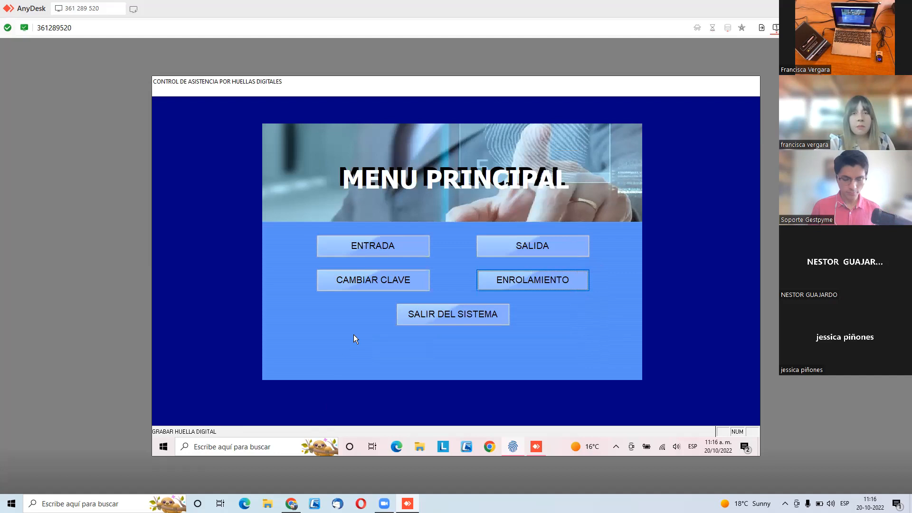
click(393, 245)
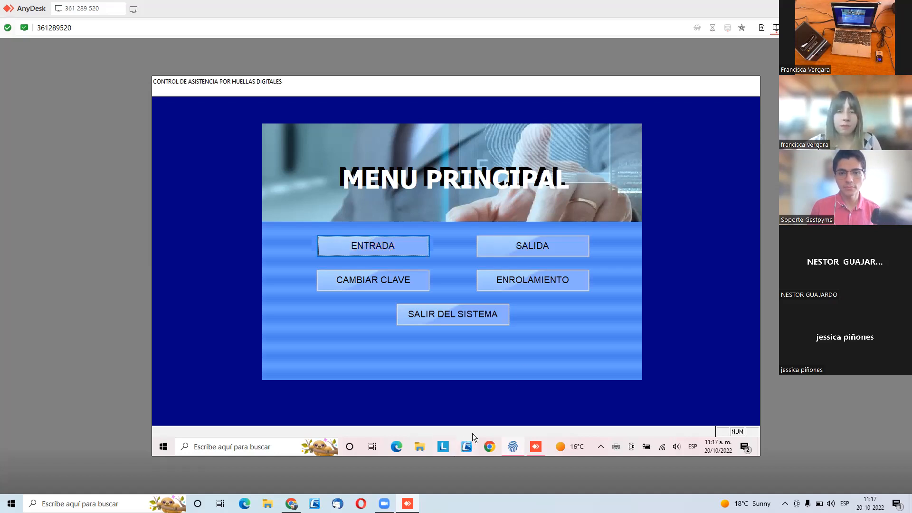
- Exit the fingerprint attendance program, entering the exit password
click(476, 316)
text(***)
key(Return)
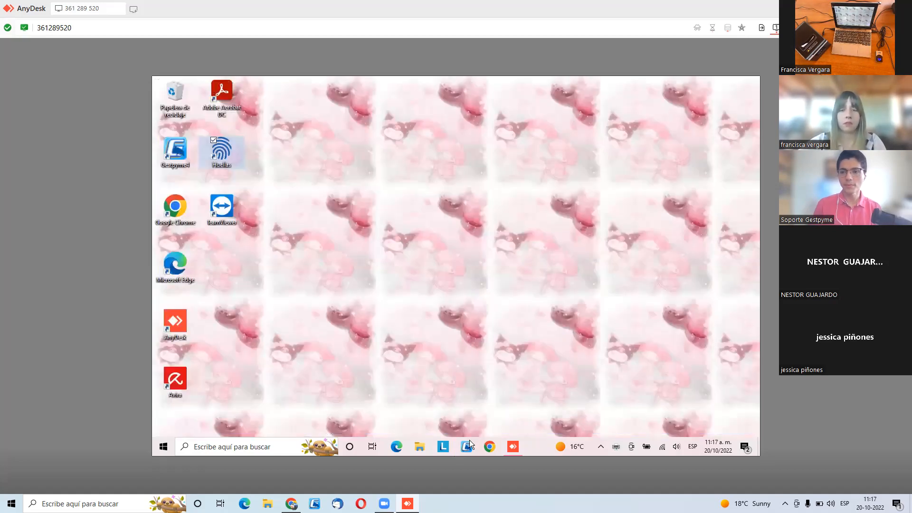
- Open desktop Gestpyme, select EMPRESA DE PRUEBA GESTCONT and log in with user code SOPORTE and the access password
click(469, 445)
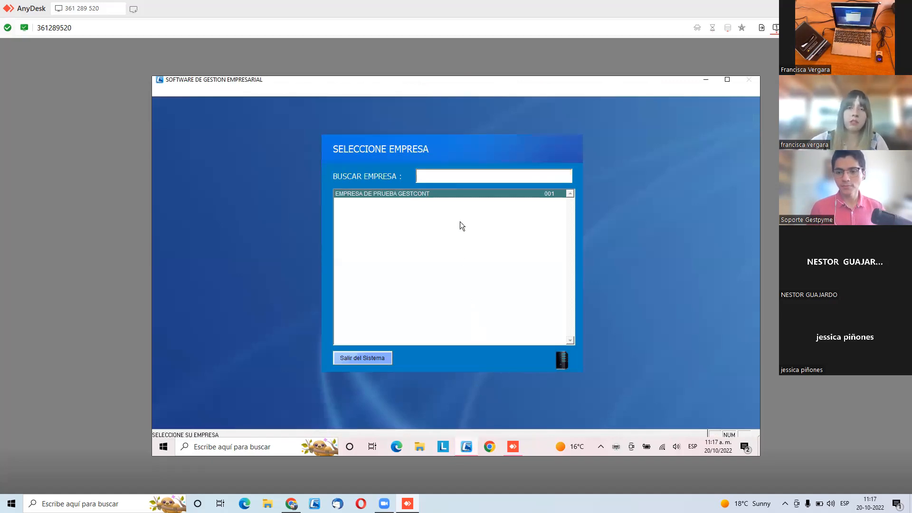
double_click(439, 197)
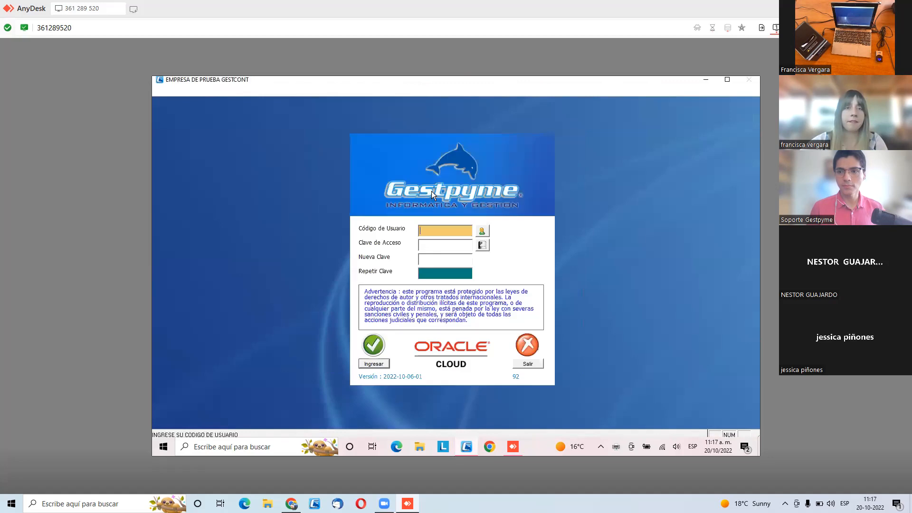
text(SOPORTE)
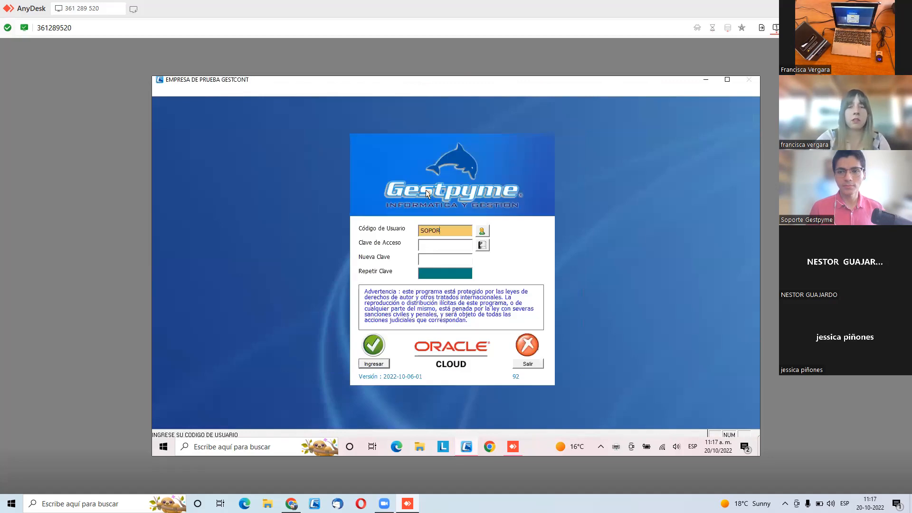
key(Return)
text(*******)
key(Return)
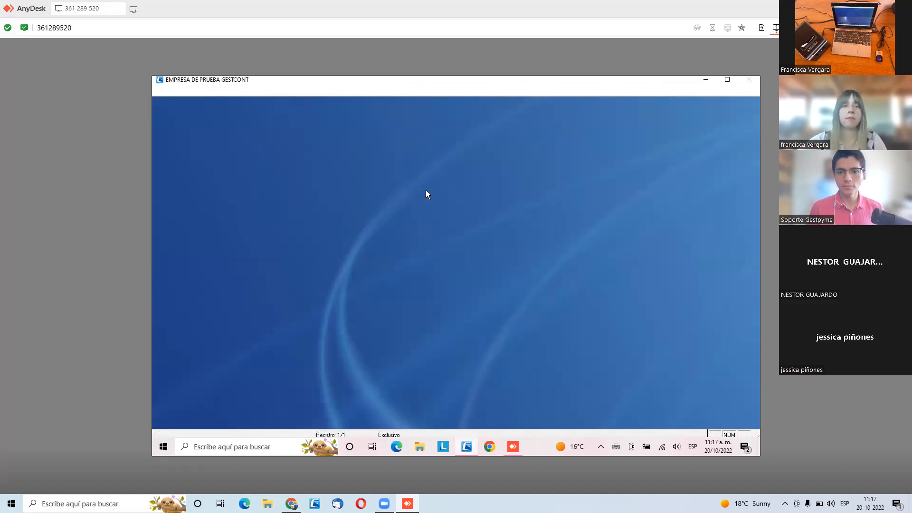
- Enter the Personal module in desktop Gestpyme and open the Huellas Digitales fingerprint registration
click(363, 156)
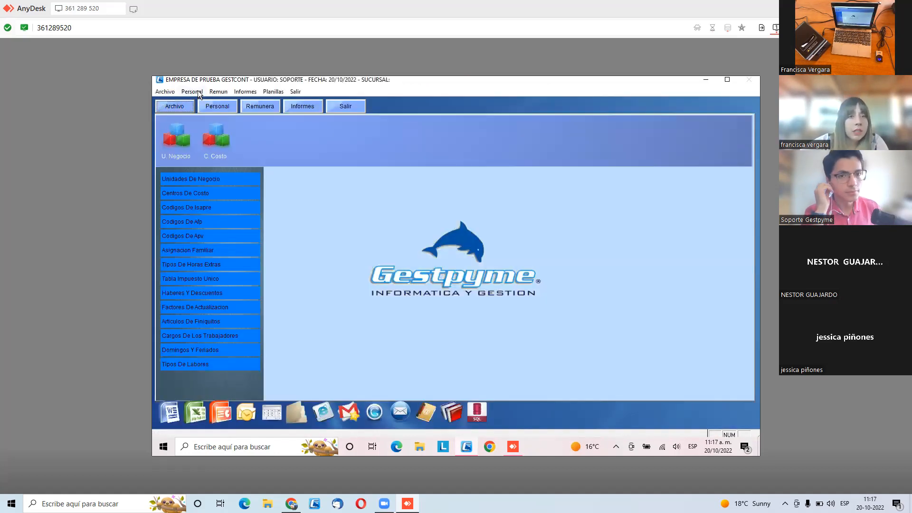
click(191, 91)
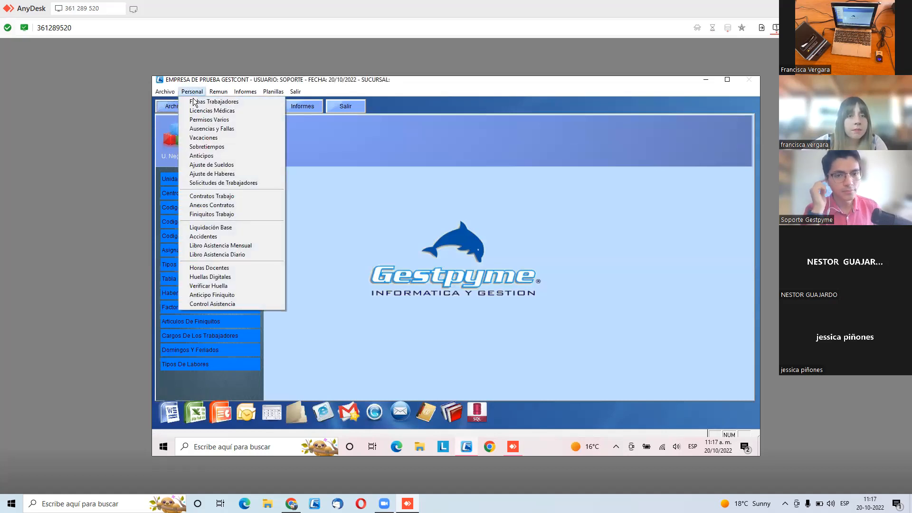
click(254, 277)
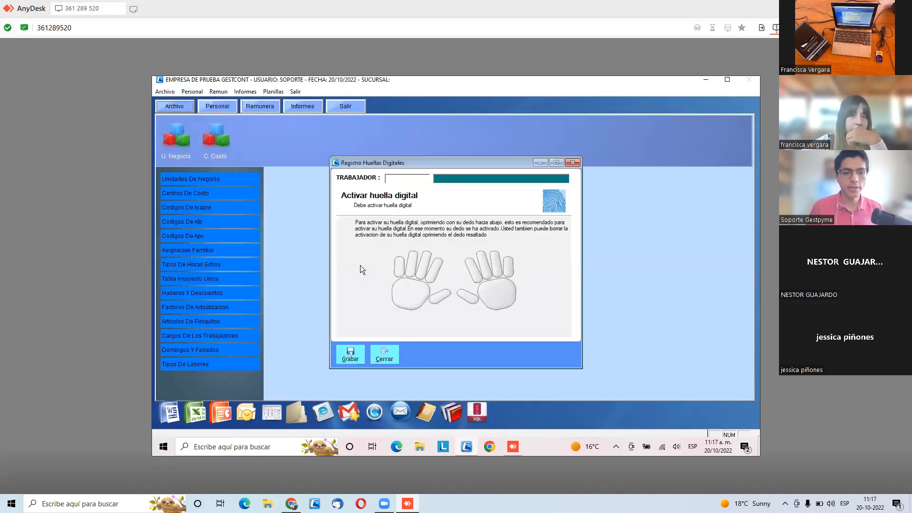
- Search for the worker by name in Registro Huellas Digitales and choose the matching record
click(399, 180)
text(FR)
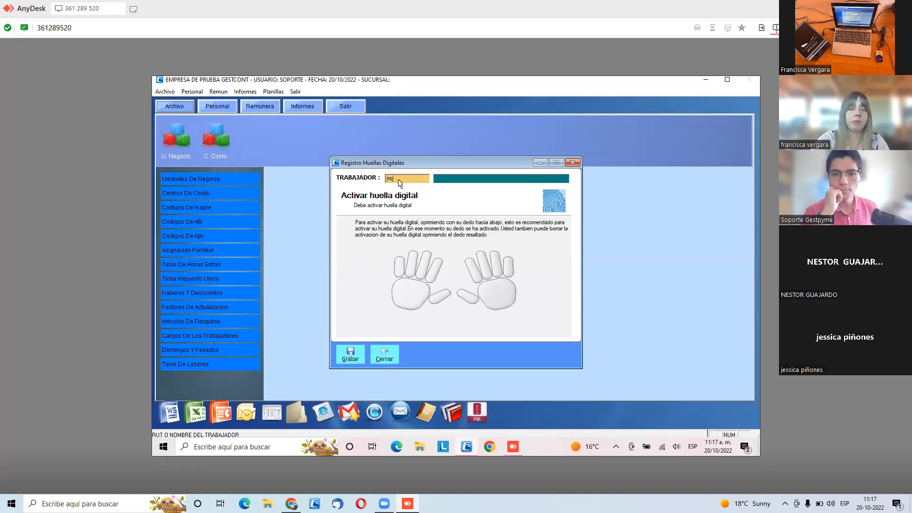
key(Return)
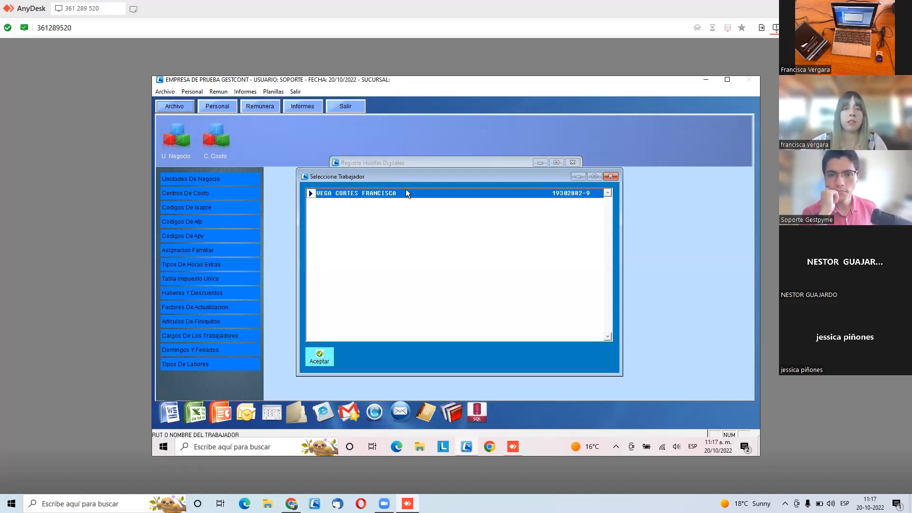
double_click(406, 192)
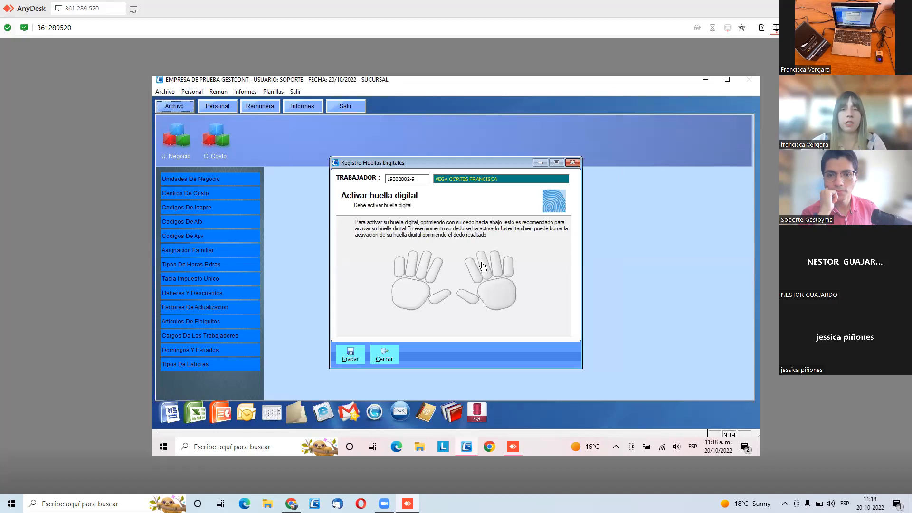
- Activate the selected worker's right thumb fingerprint, save it and close the fingerprint registration
click(468, 300)
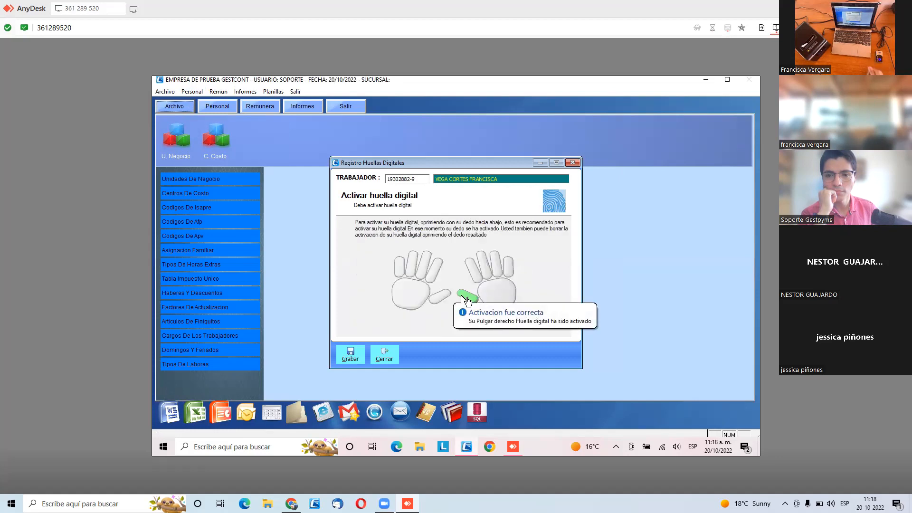
click(351, 354)
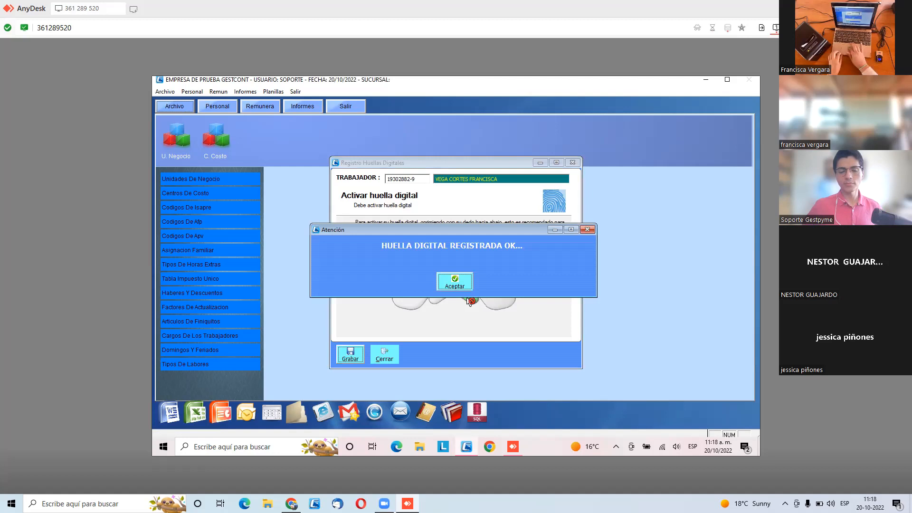
key(Return)
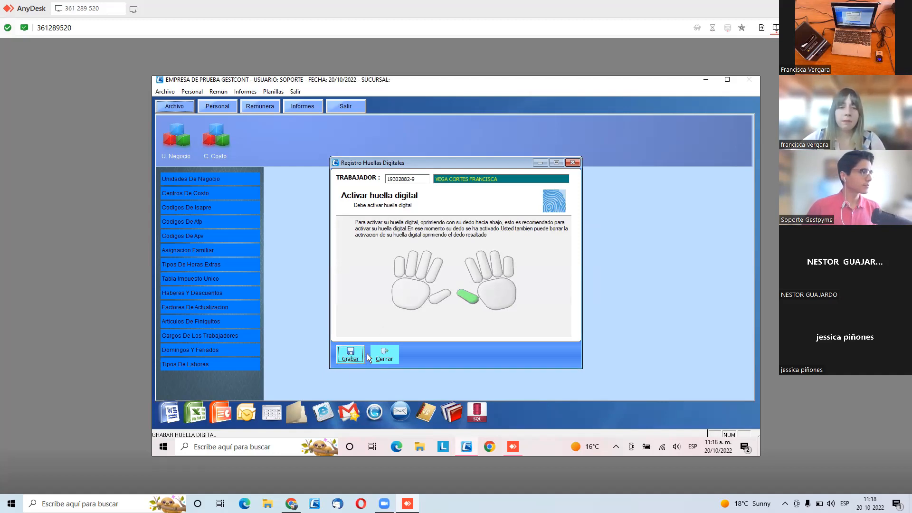
click(391, 362)
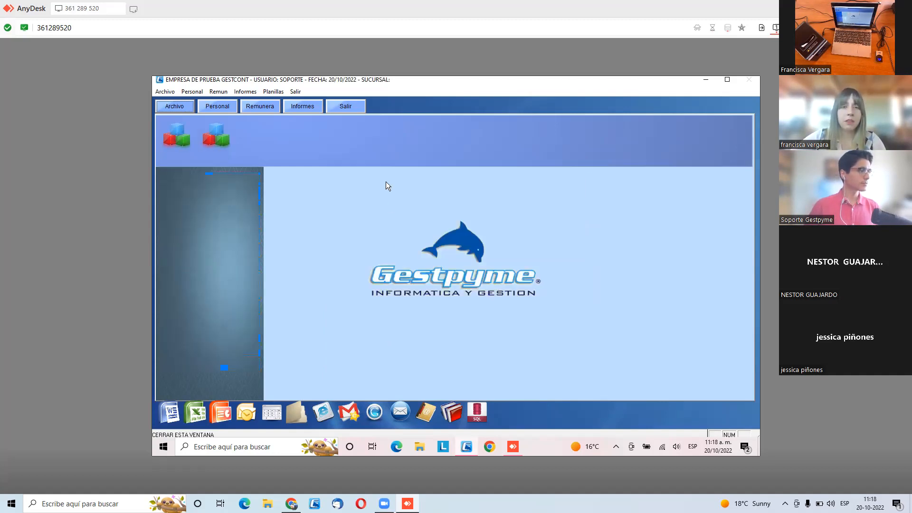
- Leave EMPRESA DE PRUEBA GESTCONT and exit desktop Gestpyme completely
click(339, 108)
click(513, 345)
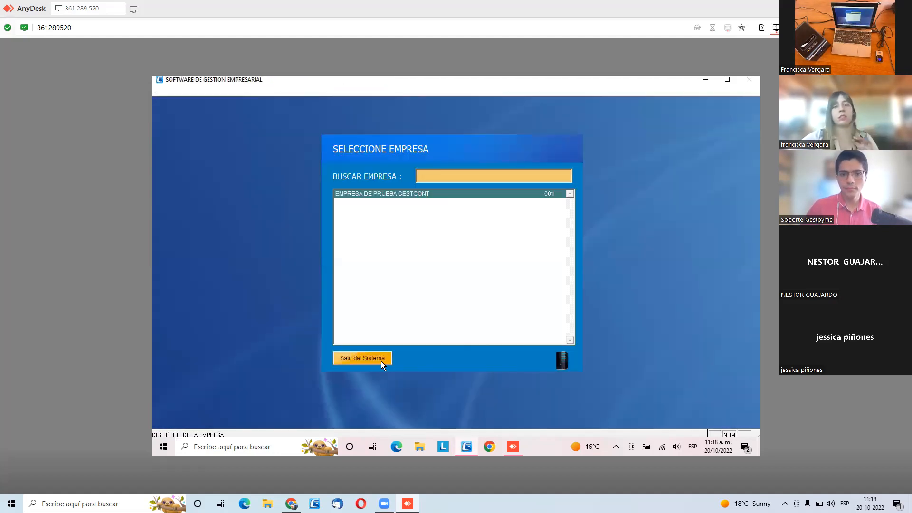
click(381, 362)
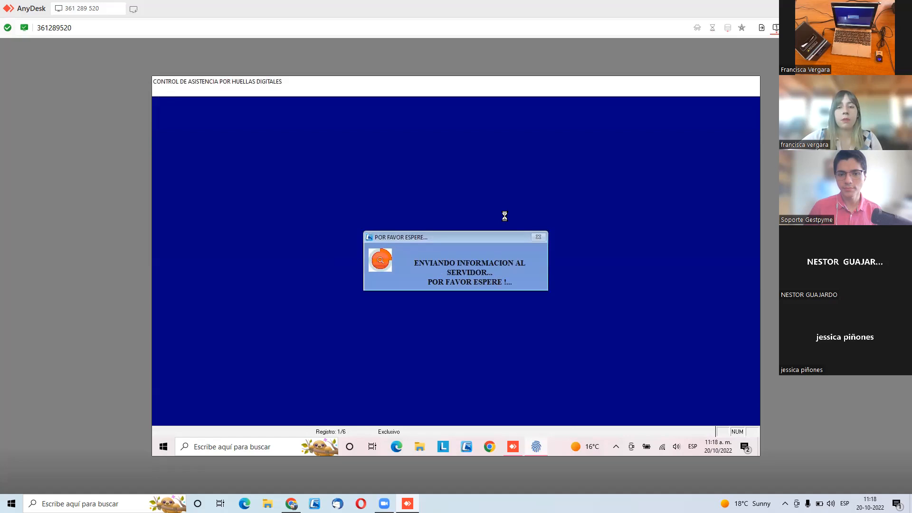
- Open the Salida marking in the fingerprint attendance program, then exit the system by entering the exit password
click(509, 237)
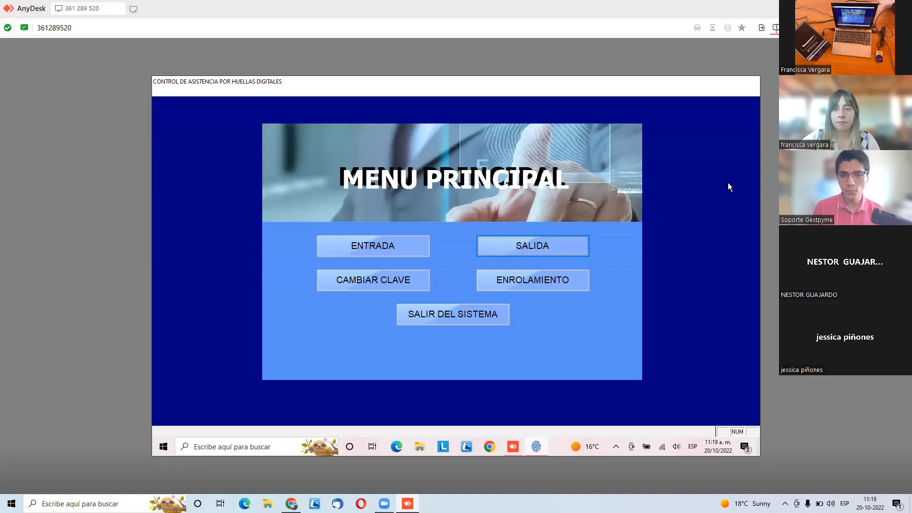
click(492, 319)
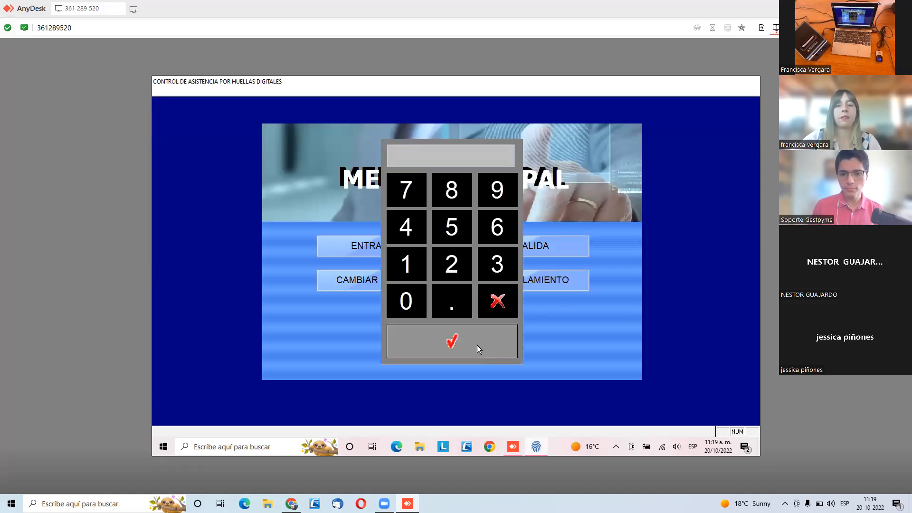
text(1234)
click(468, 336)
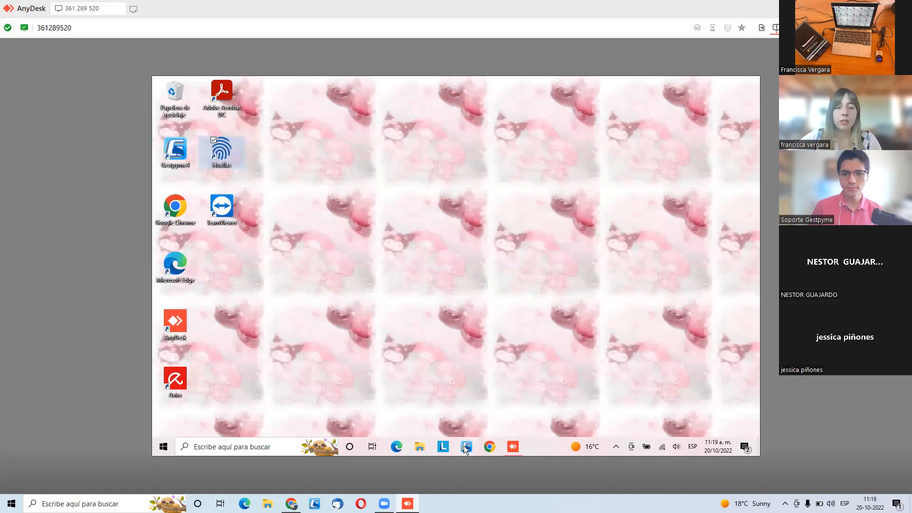
- Reopen desktop Gestpyme, select EMPRESA DE PRUEBA GESTCONT, log in as SOPORTE with the access password and enter the Personal module
click(464, 447)
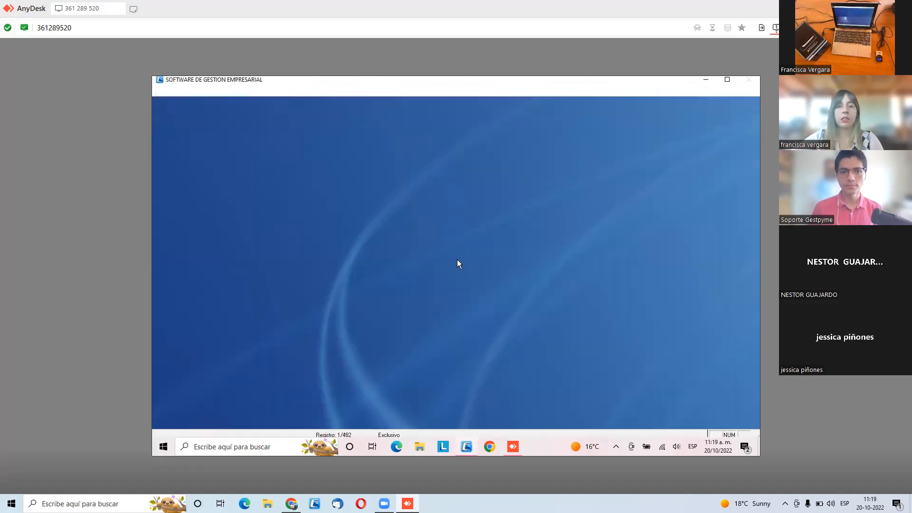
double_click(433, 194)
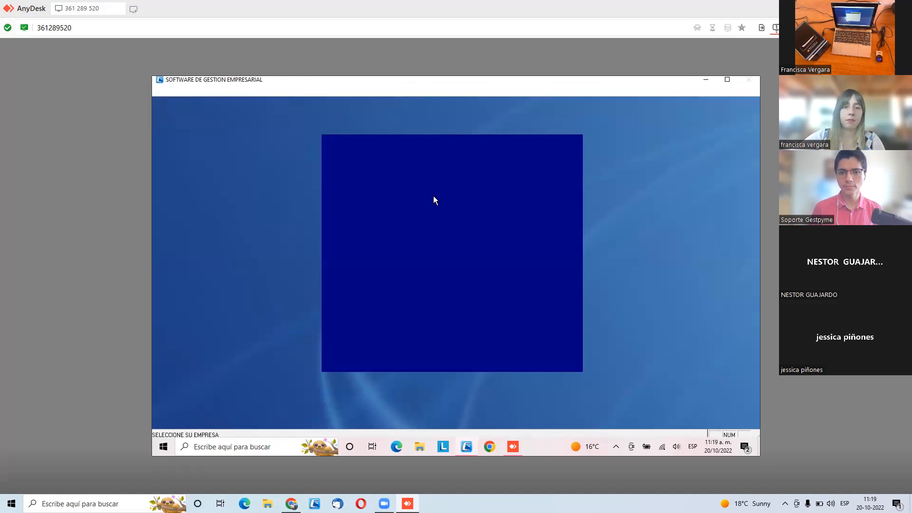
text(SOPORTE)
key(Return)
text(******)
key(Return)
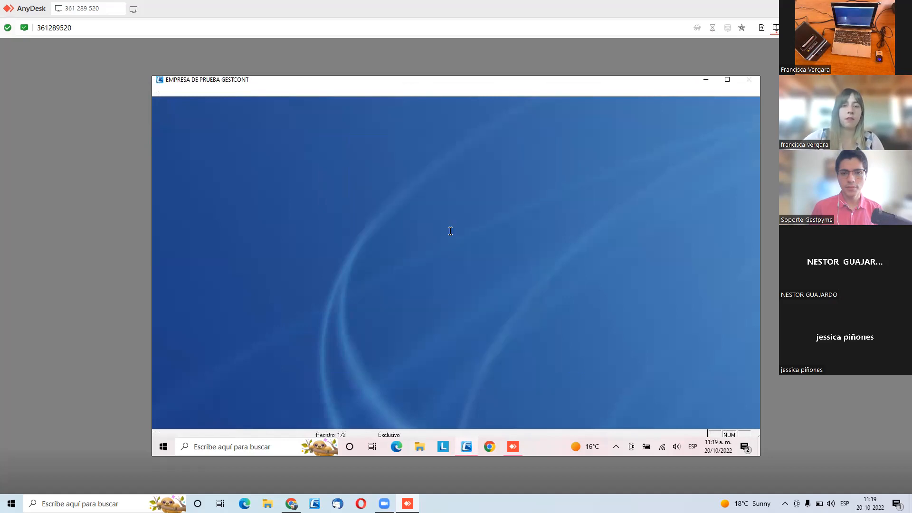
click(364, 157)
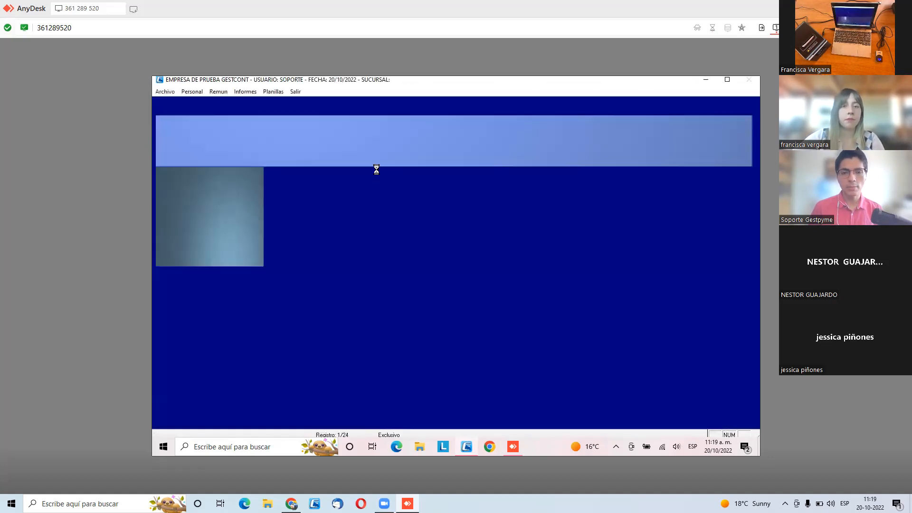
- Check a fingerprint on the reader with Verificar Huella and close the verification window
click(193, 92)
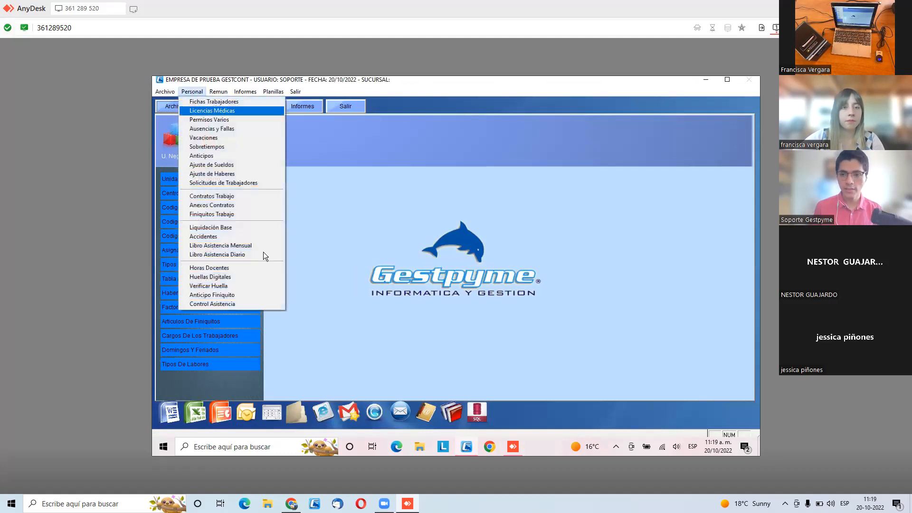
click(258, 286)
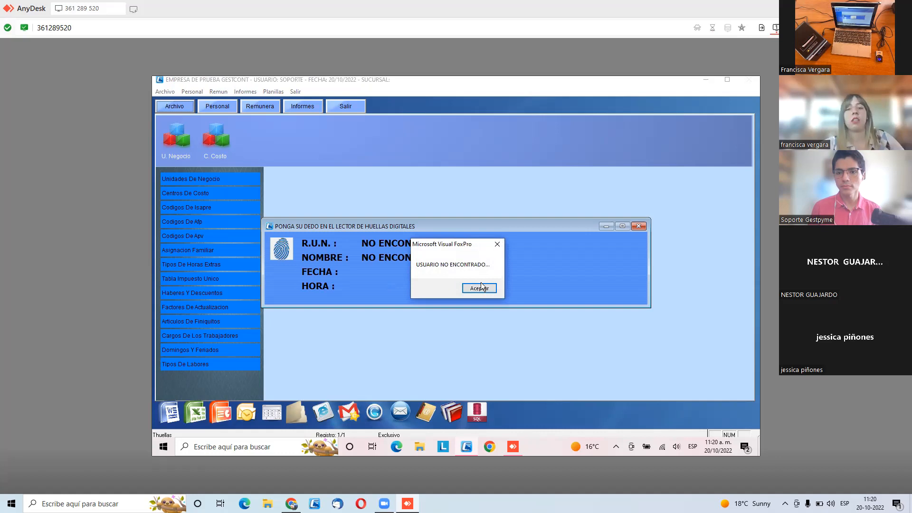
click(488, 288)
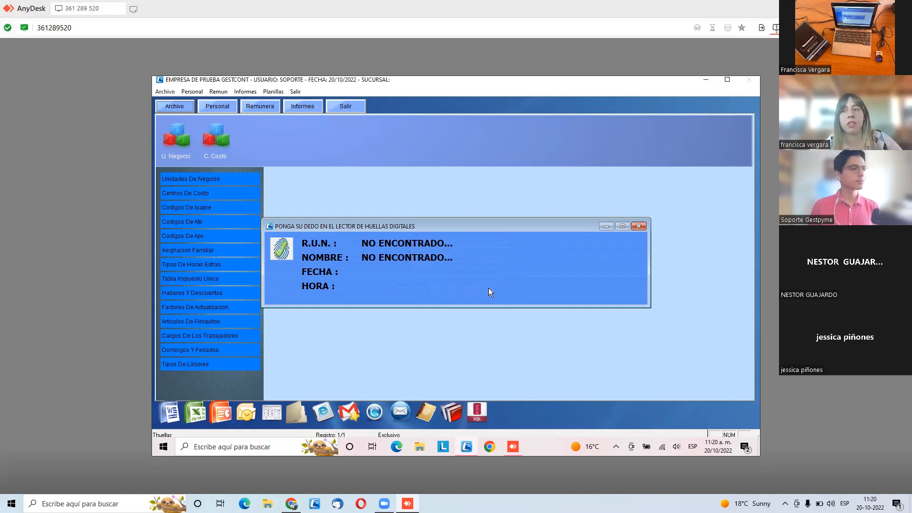
click(637, 226)
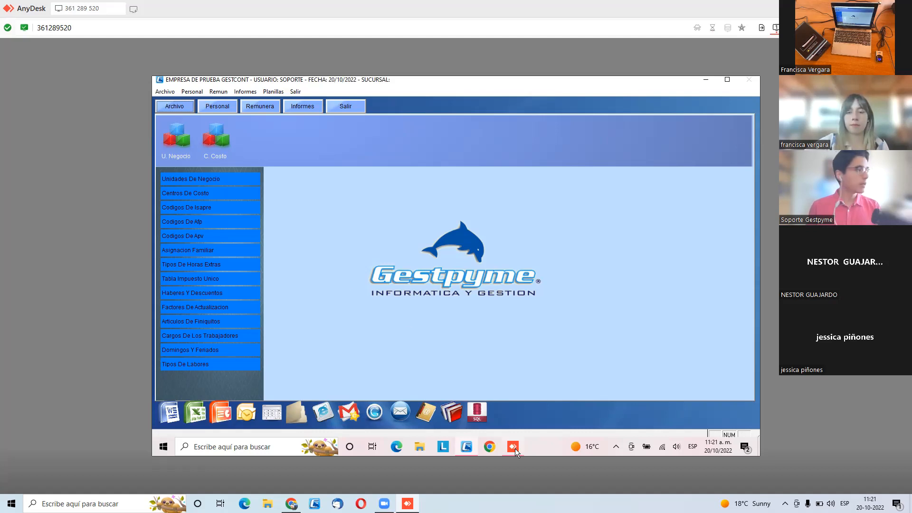
- Switch to web Gestpyme in the browser, reload the company login page and log in as SOPORTE with the account password
mouse_move(515, 448)
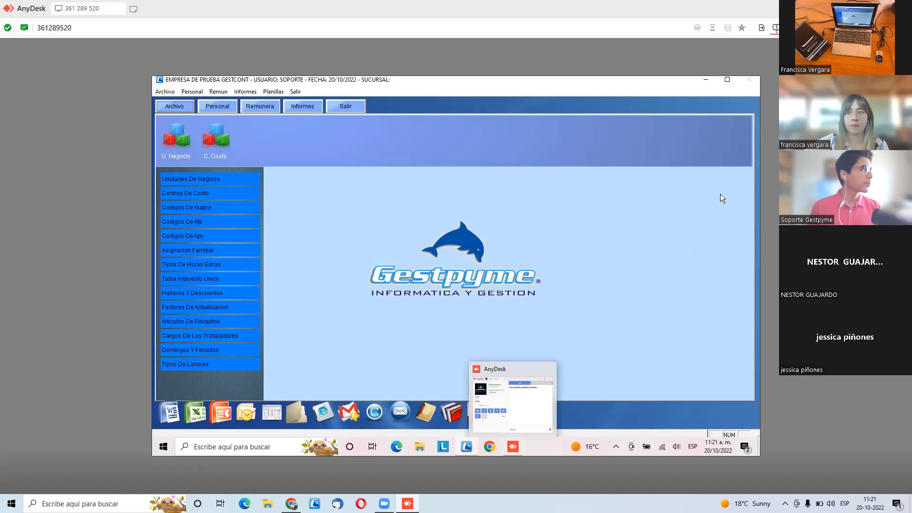
click(900, 9)
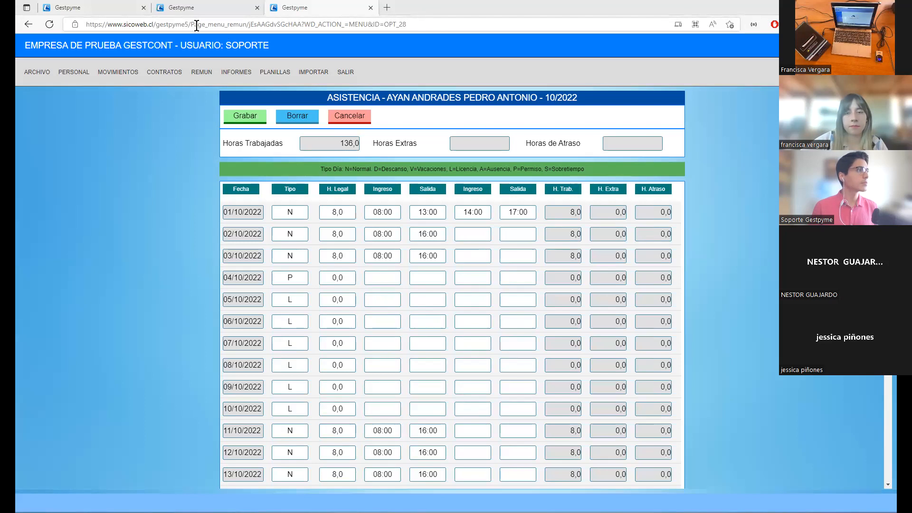
drag(196, 25, 190, 25)
key(BackSpace)
key(Return)
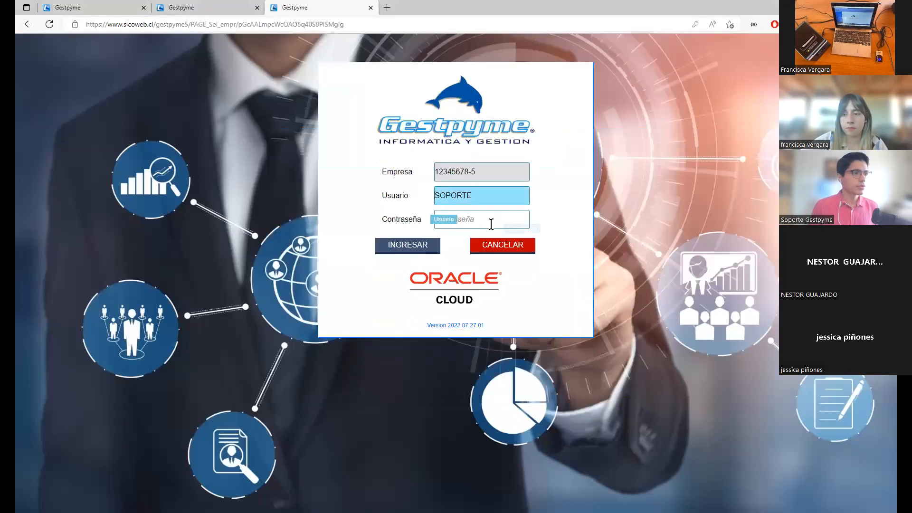
click(492, 223)
text(•••••••)
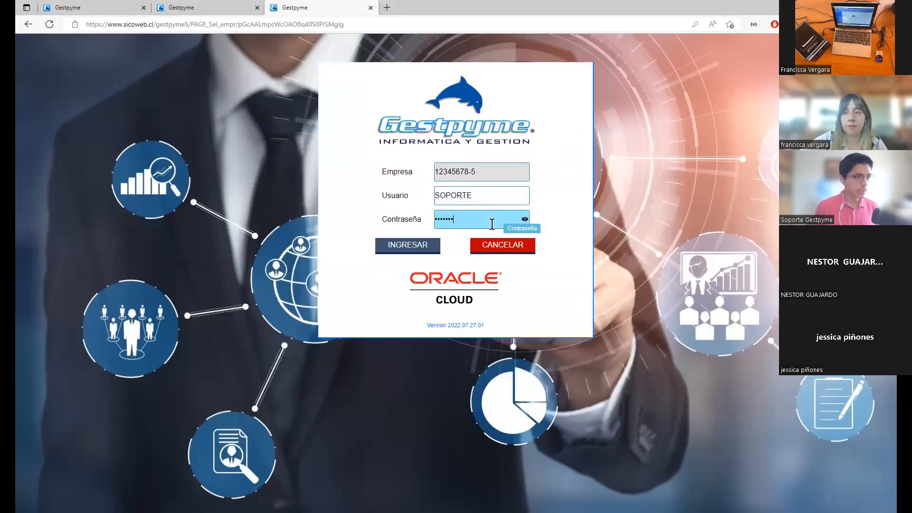
key(Return)
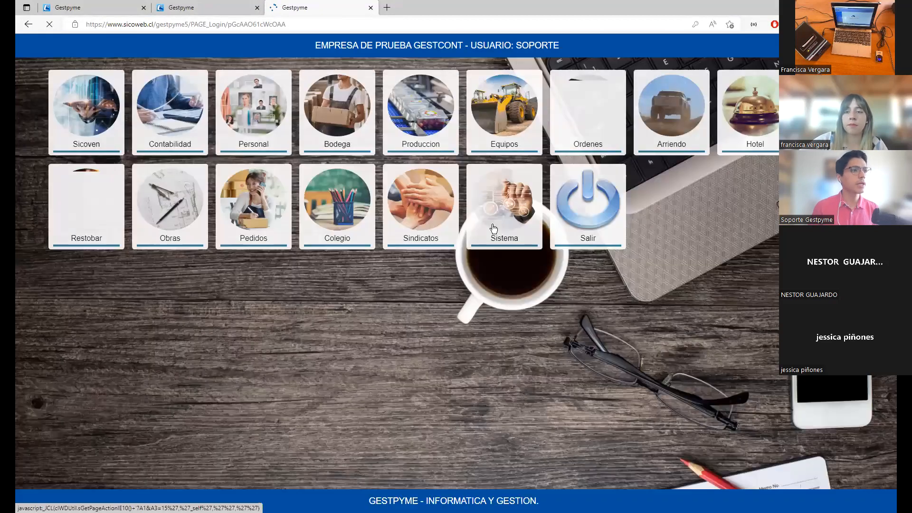
- Enter the Personal module of web Gestpyme and open the Turnos de Trabajo list
click(254, 143)
mouse_move(40, 77)
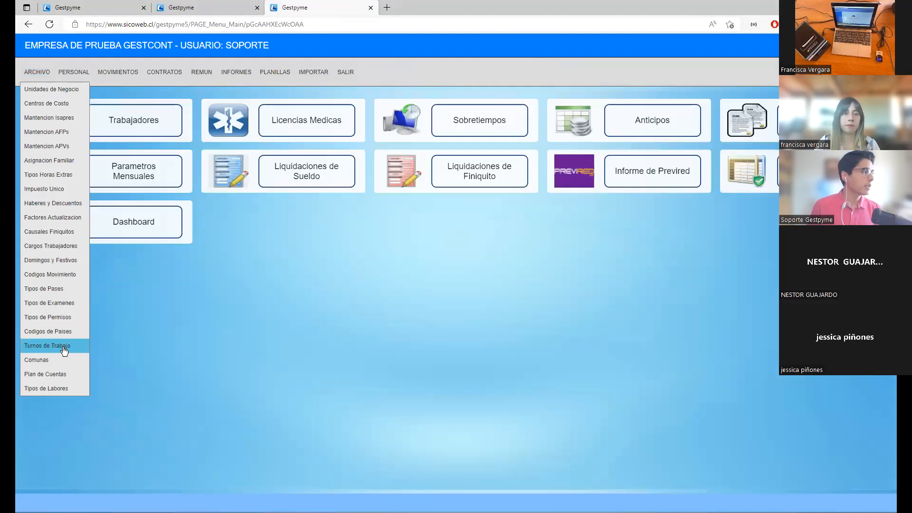
click(65, 346)
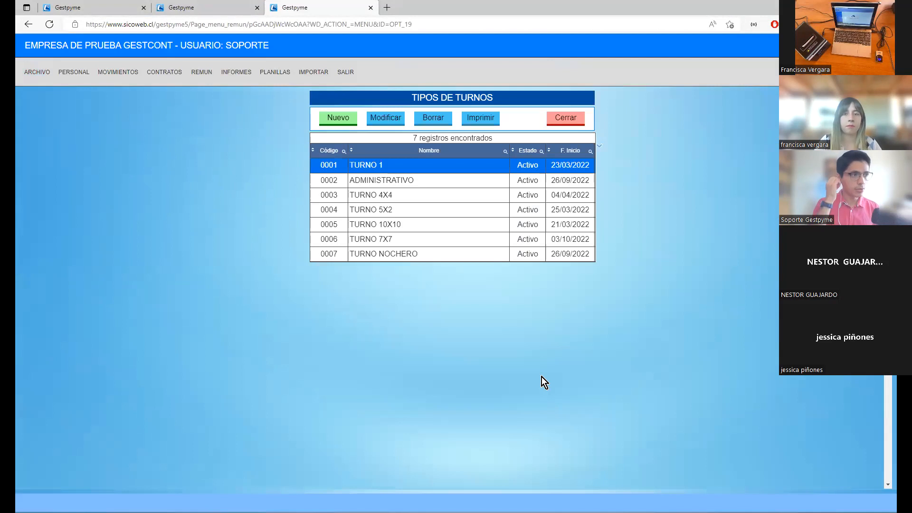
- Print the TURNO NOCHERO schedule for 01/10/2022 to 31/10/2022 as a PDF
click(482, 255)
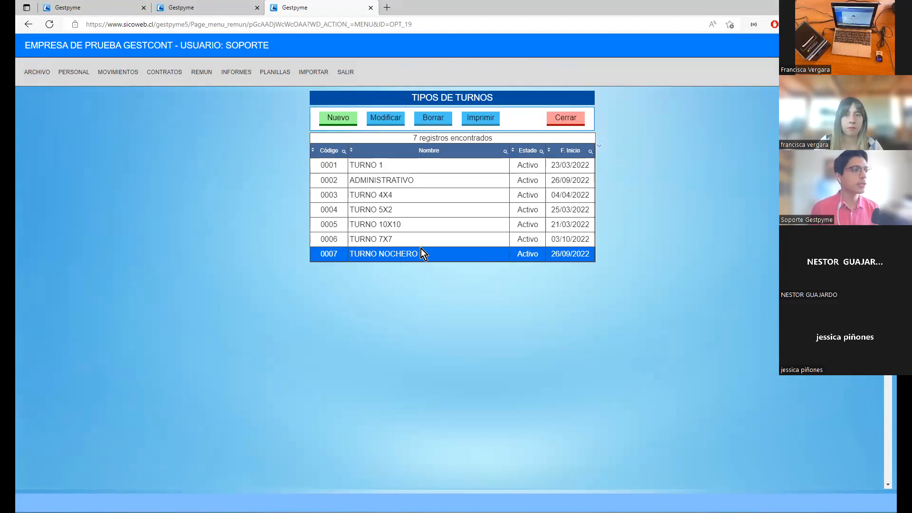
click(480, 122)
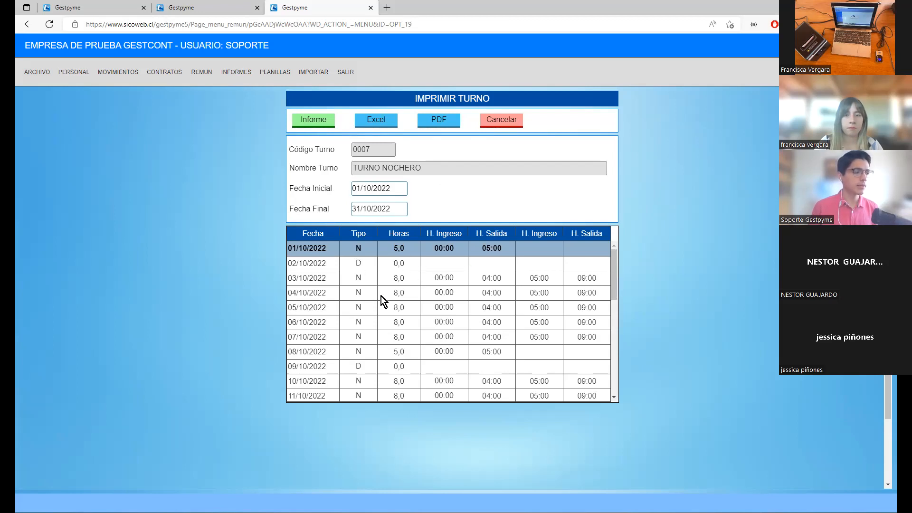
click(357, 280)
click(359, 265)
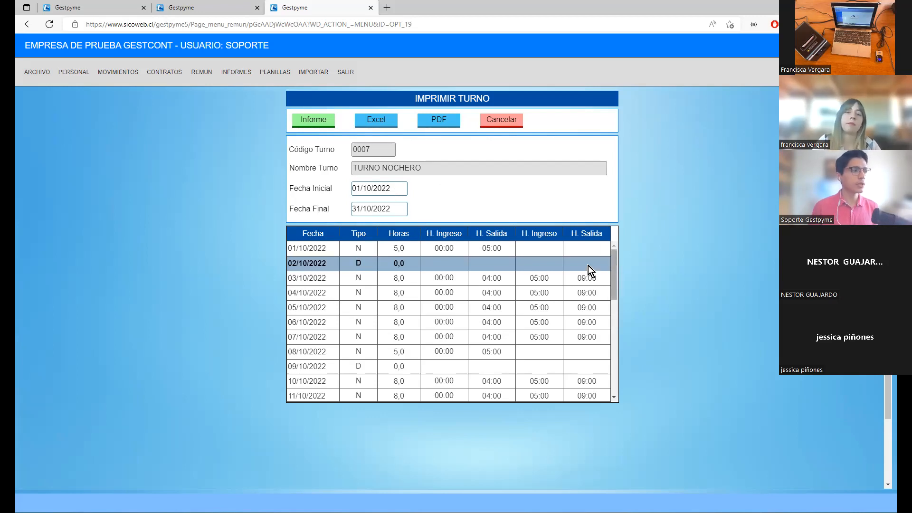
click(365, 211)
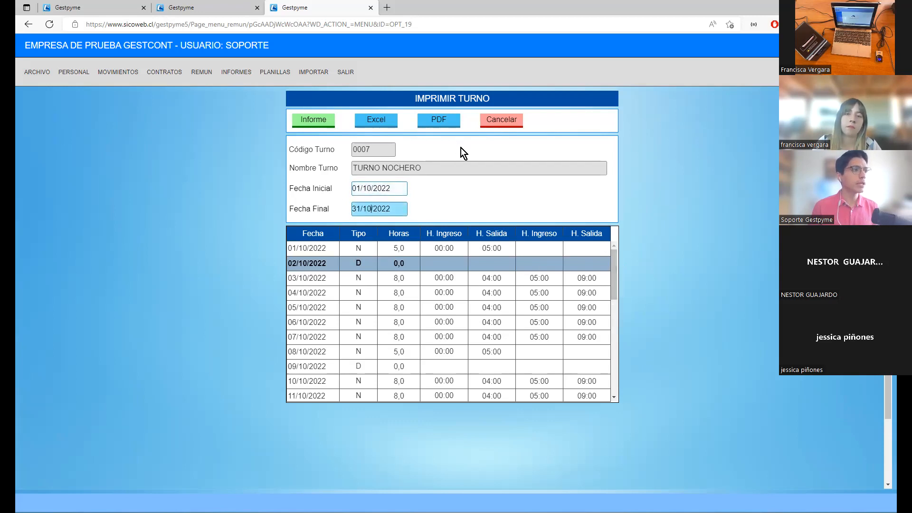
click(439, 119)
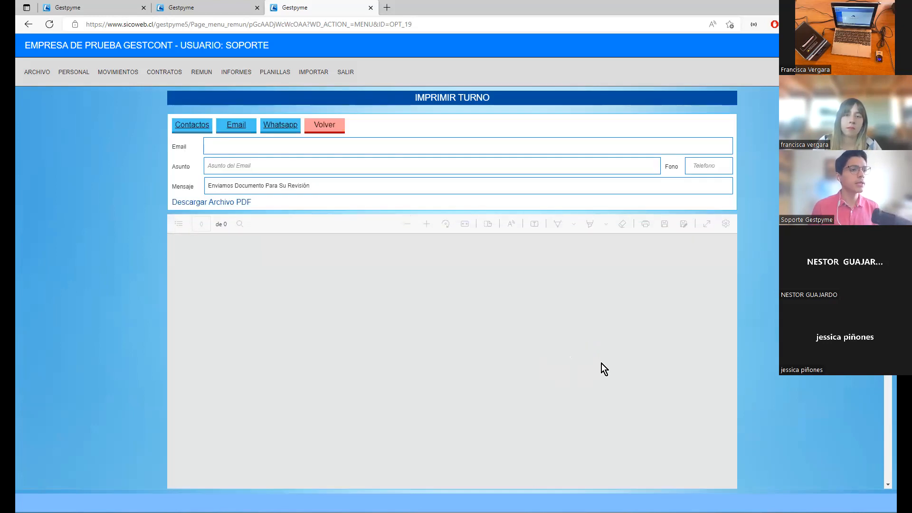
- Review the printed TURNO NOCHERO schedule through the end of October and return to the shift print form
scroll(420, 337, down, 3)
scroll(420, 337, up, 3)
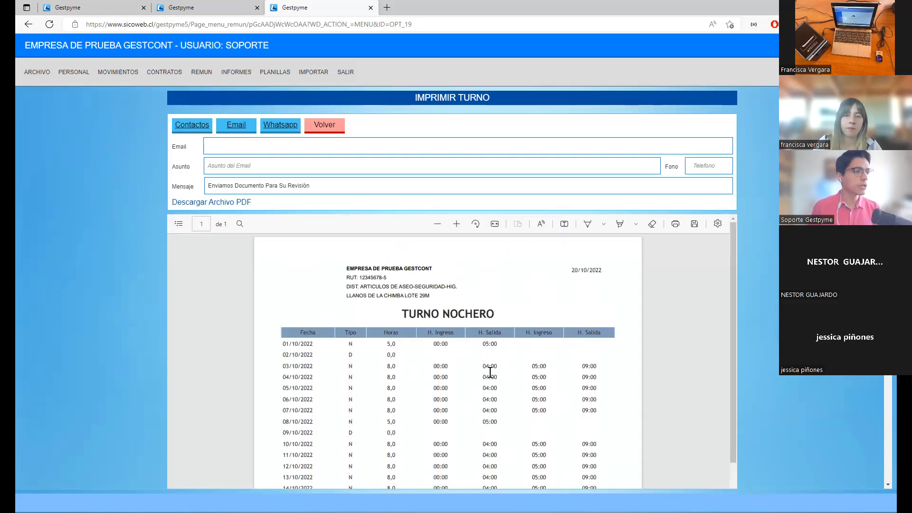
scroll(490, 372, down, 5)
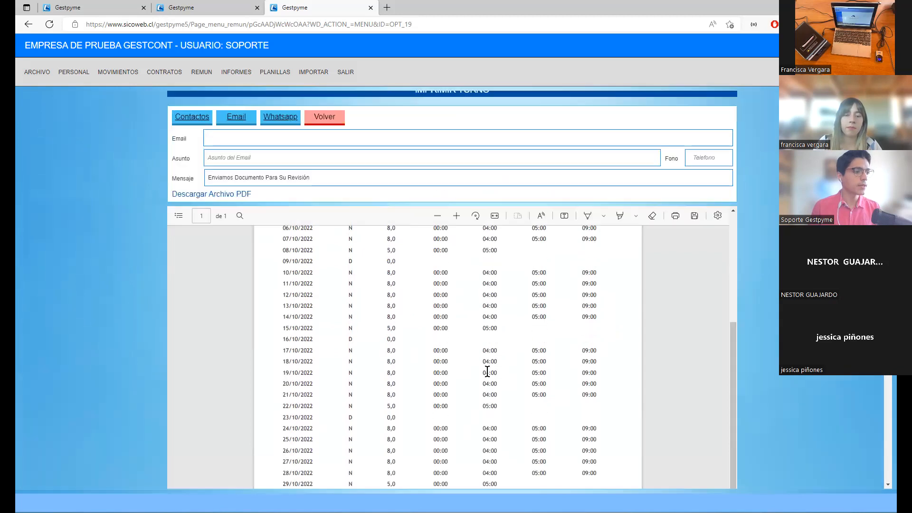
scroll(310, 189, up, 1)
click(329, 130)
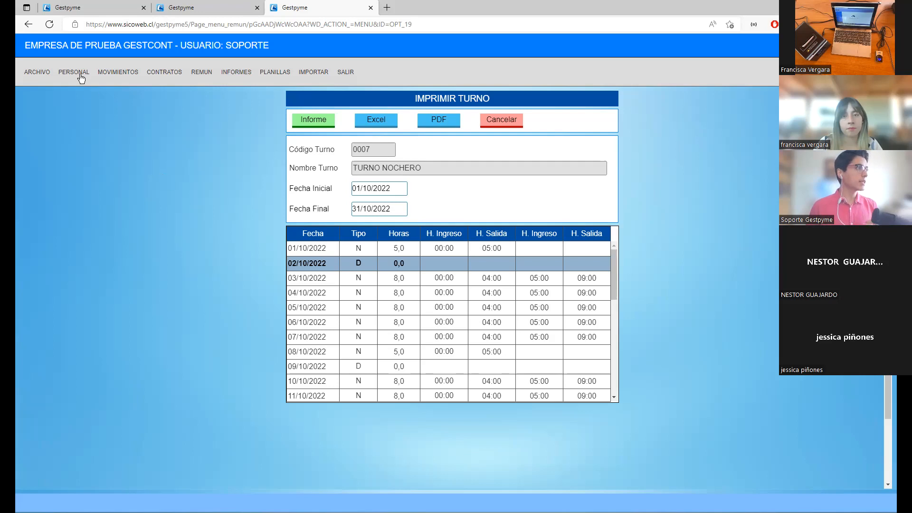
- Open Corregir Asistencia and search the workers' attendance records for 10/2022
mouse_move(81, 78)
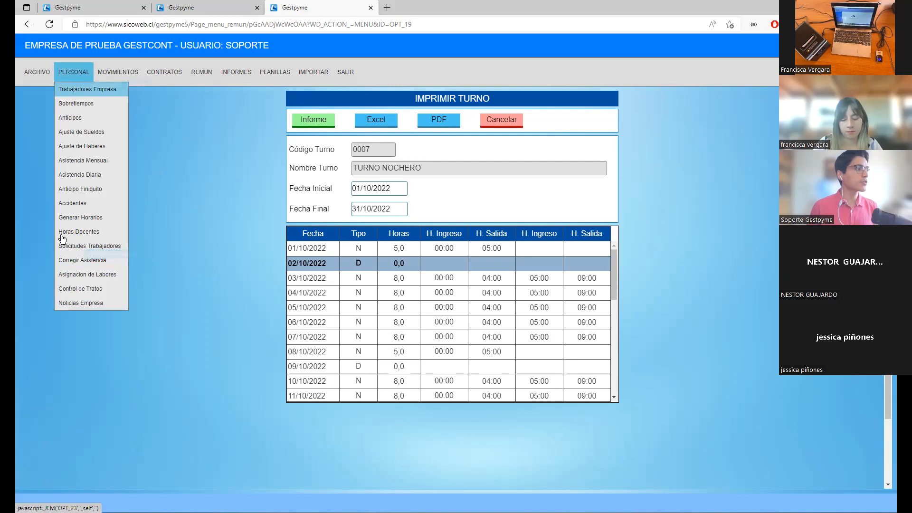
click(81, 268)
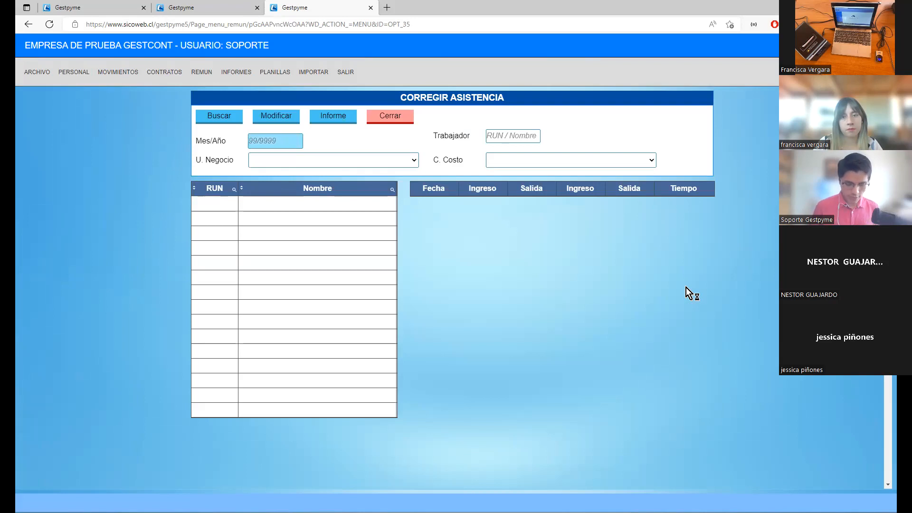
text(102022)
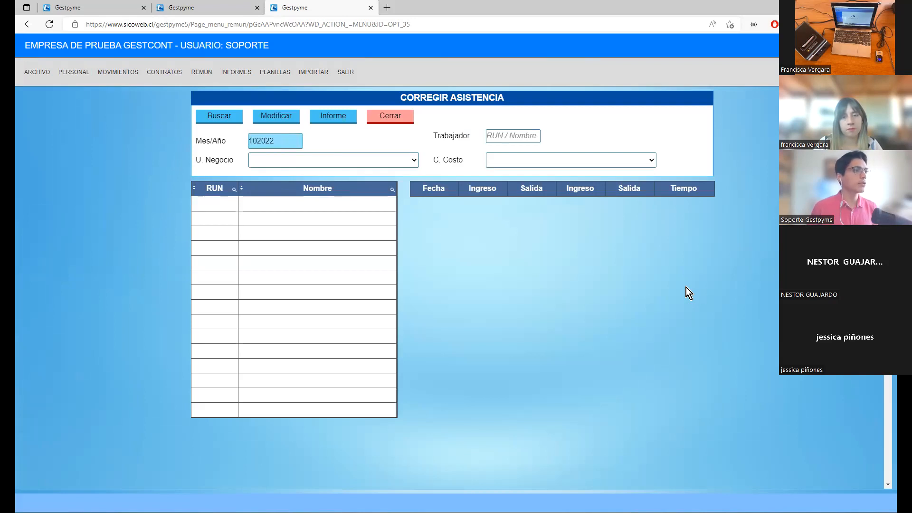
click(217, 118)
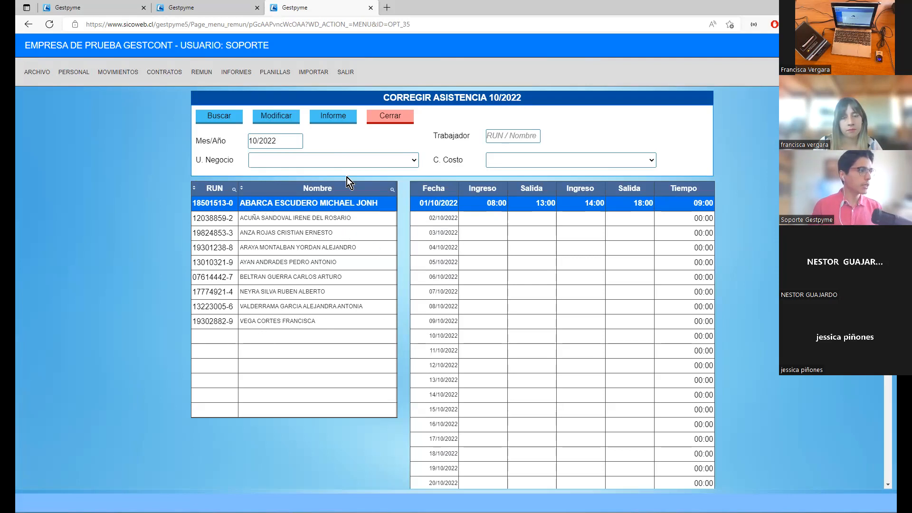
- Select the last listed worker and examine the entry and exit marks recorded for 20/10/2022
click(282, 323)
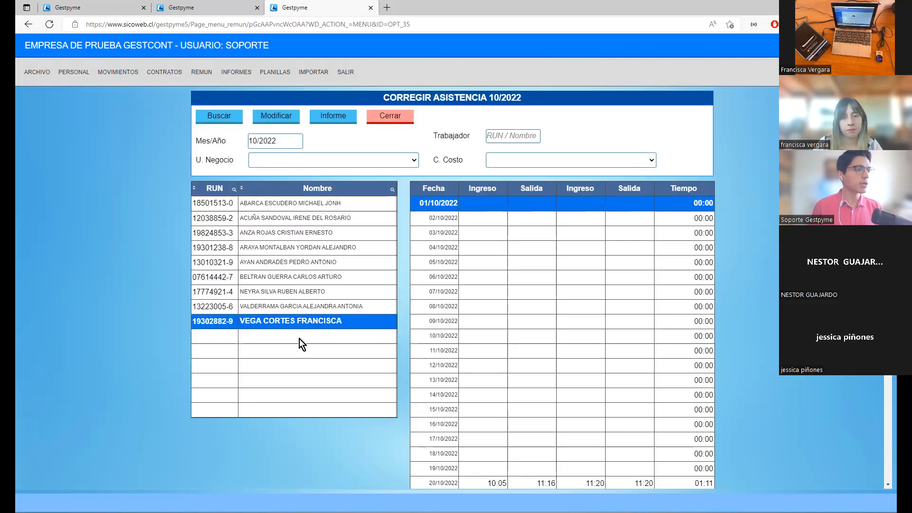
scroll(465, 444, down, 3)
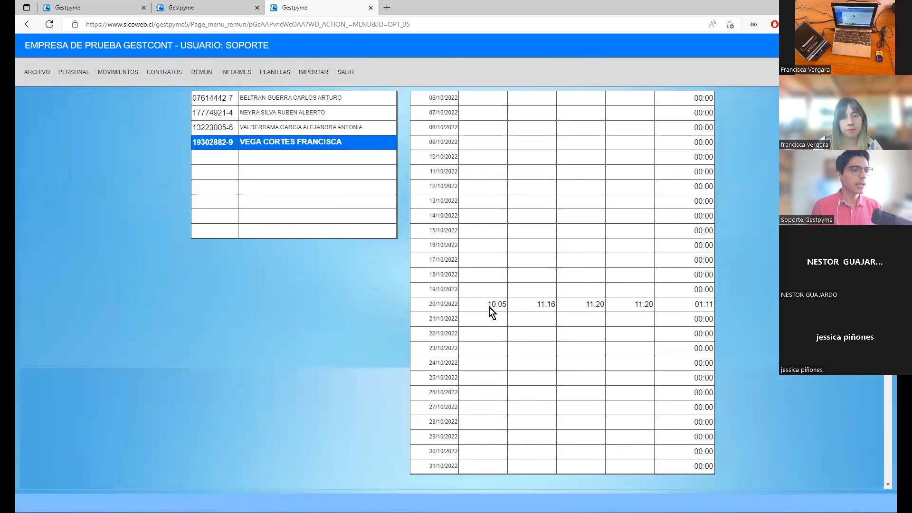
drag(464, 312, 472, 313)
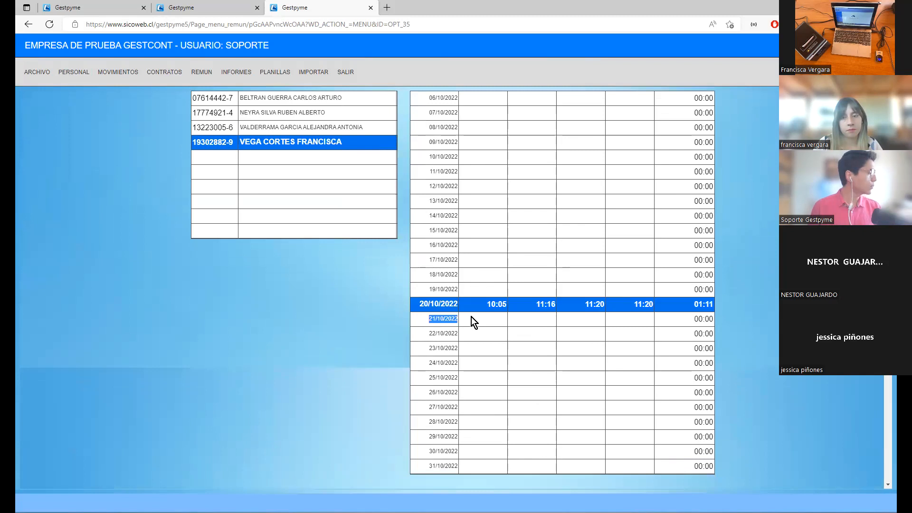
scroll(512, 346, up, 3)
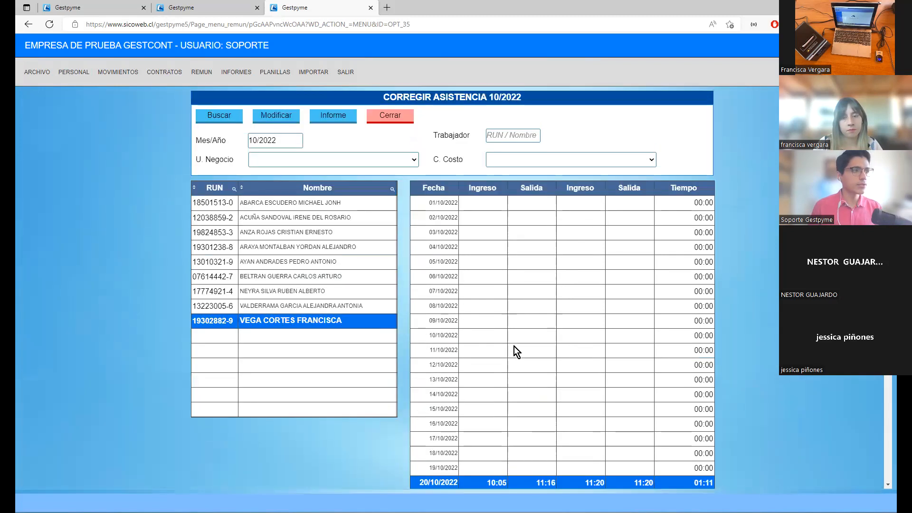
scroll(515, 370, down, 1)
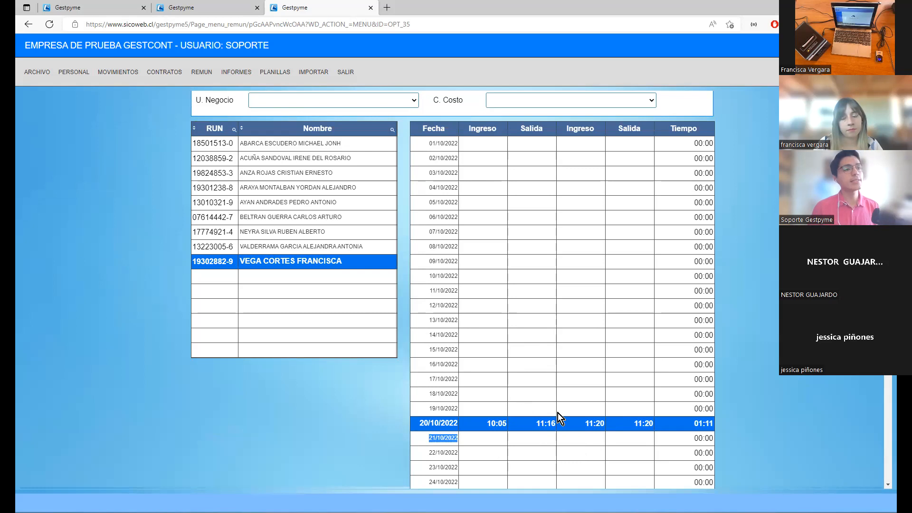
scroll(559, 350, up, 2)
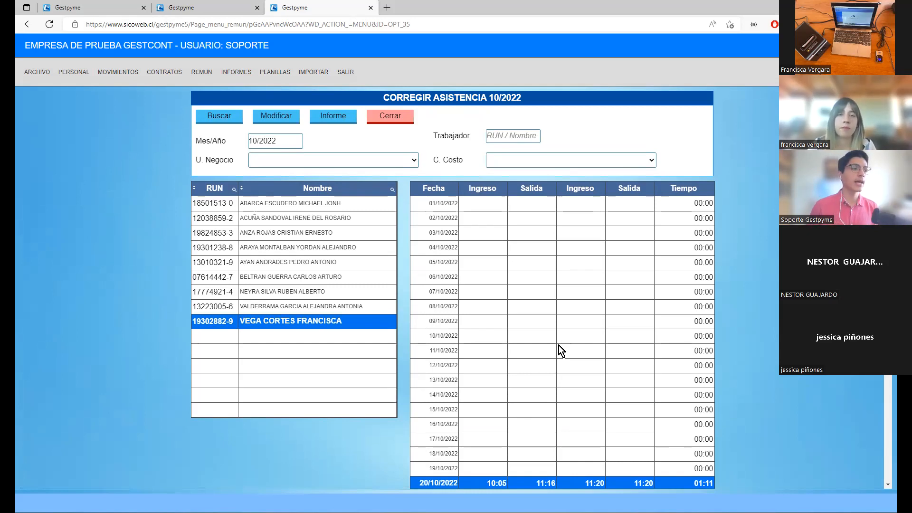
scroll(593, 395, down, 1)
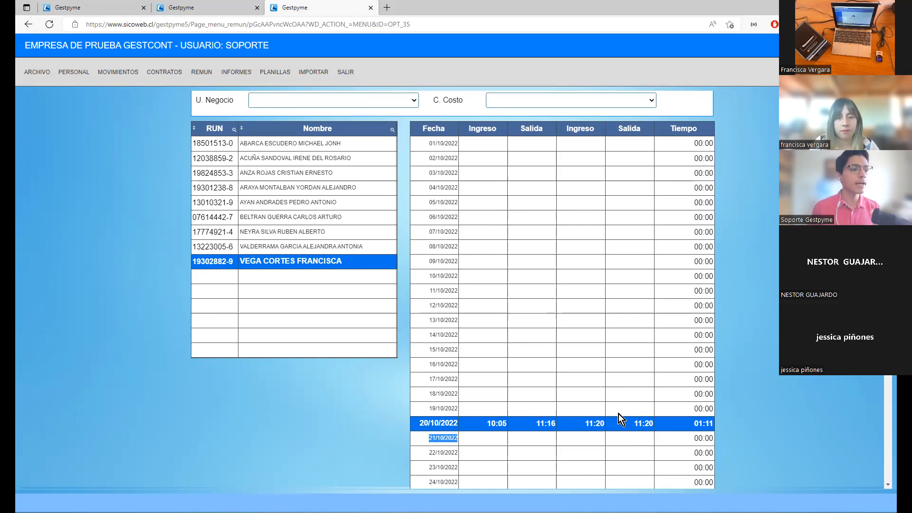
scroll(618, 414, up, 1)
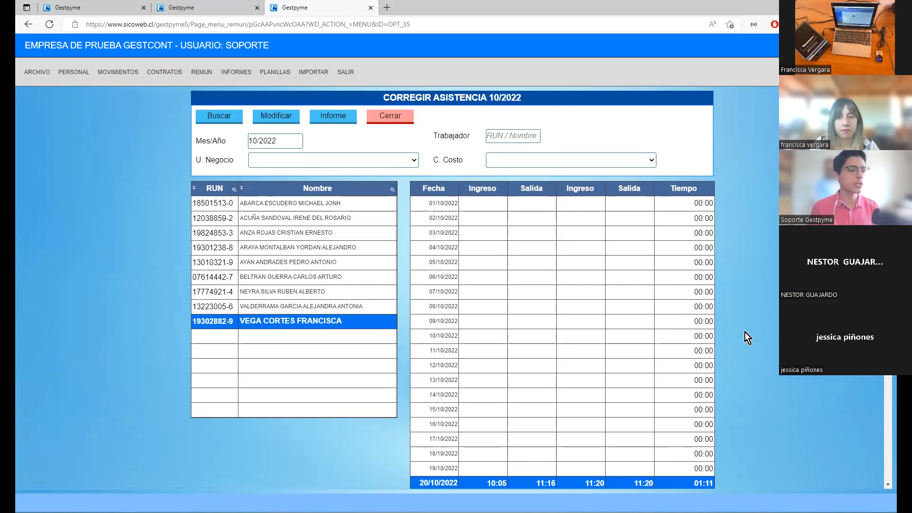
scroll(745, 332, down, 1)
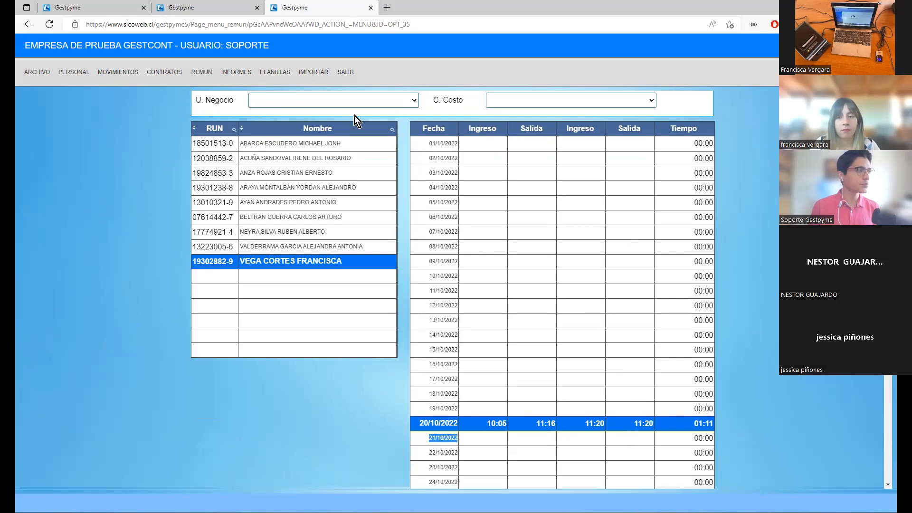
scroll(627, 443, up, 1)
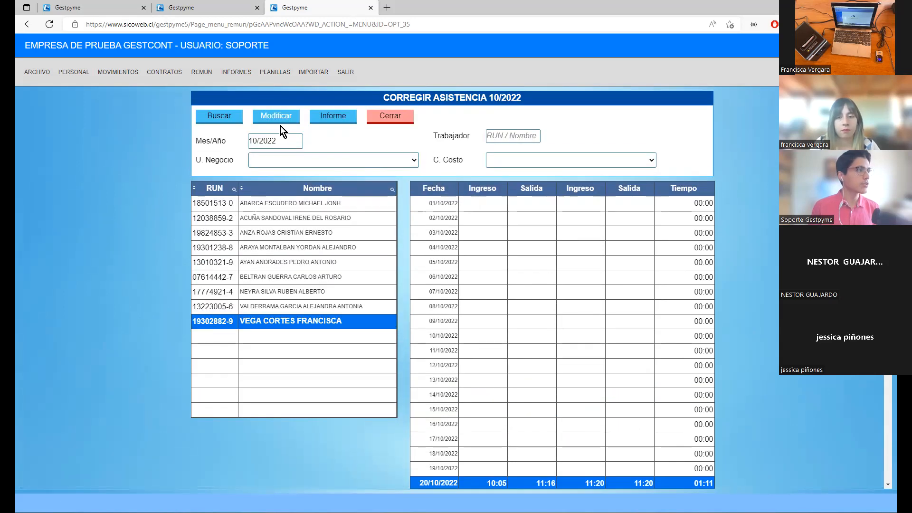
scroll(567, 372, down, 1)
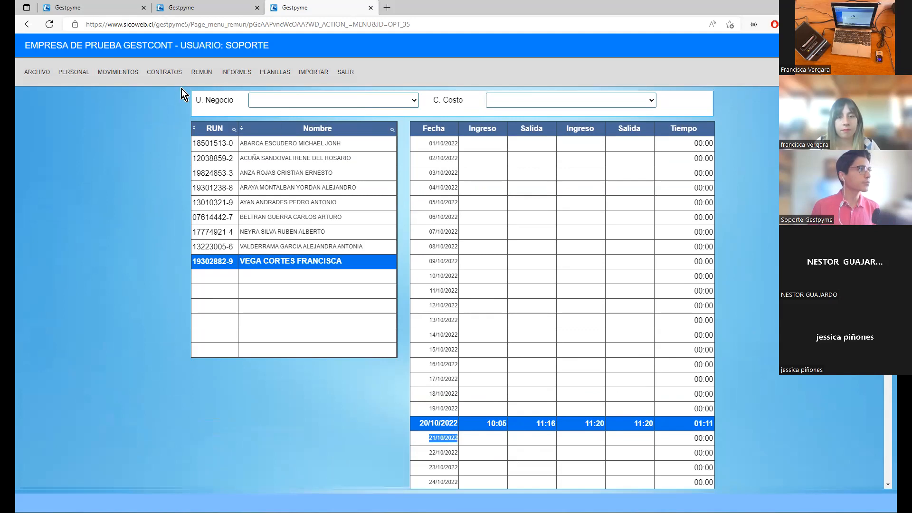
scroll(301, 159, up, 1)
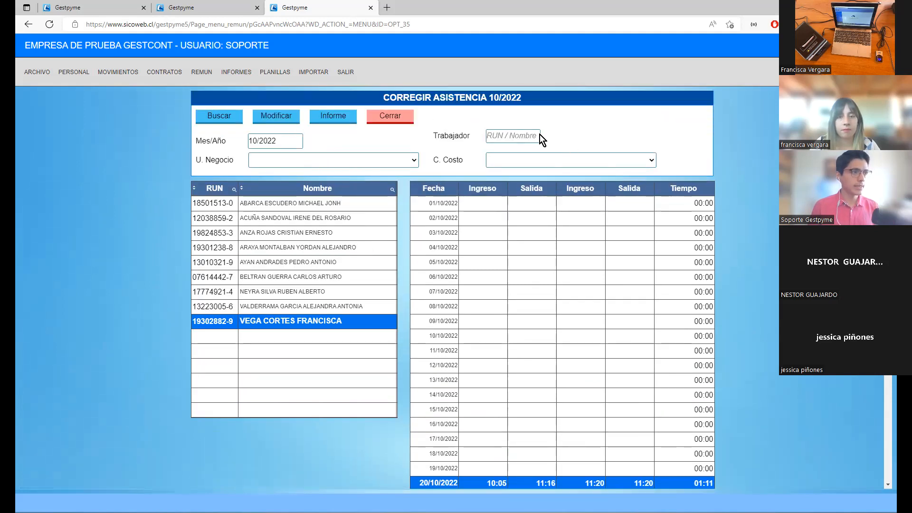
- Filter the 10/2022 attendance list by the worker's first name
click(533, 137)
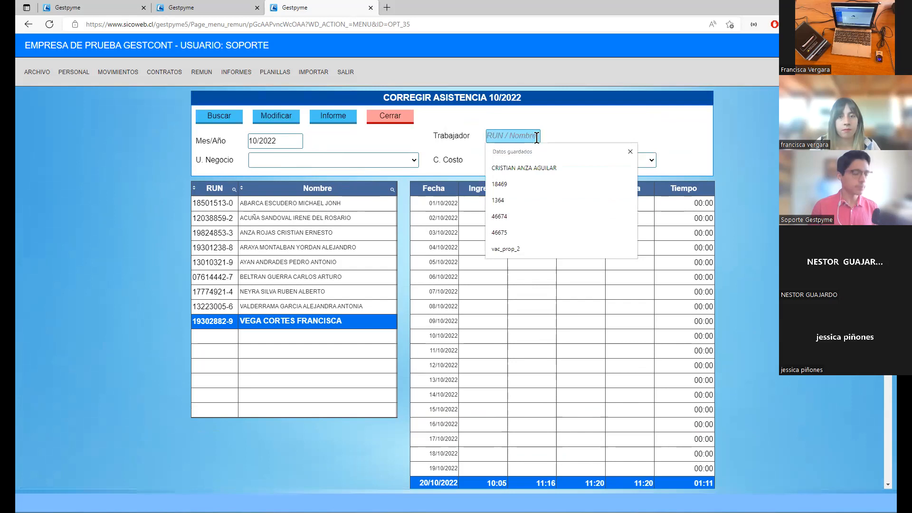
text(FR)
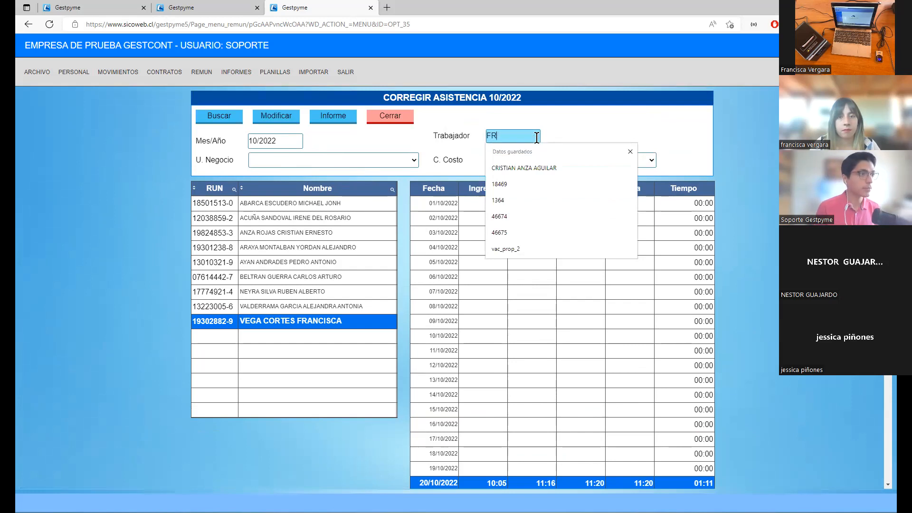
text(ANCISCA)
key(Return)
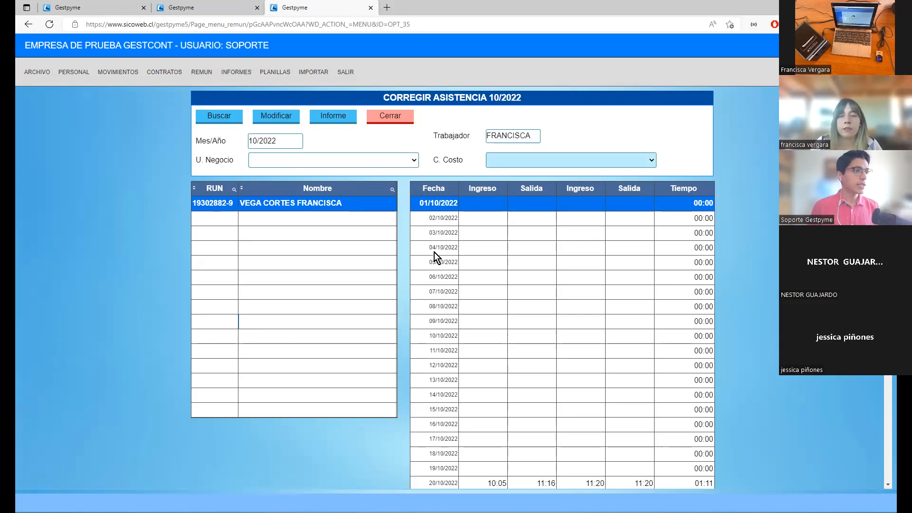
- Open the filtered worker's 10/2022 attendance for modification and set the second entry time of 20/10/2022 to 12:20
click(294, 119)
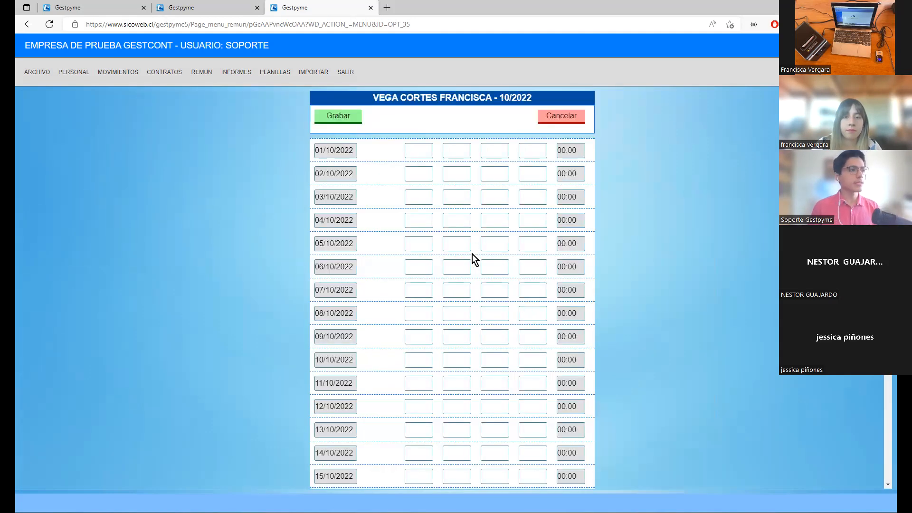
scroll(472, 255, down, 6)
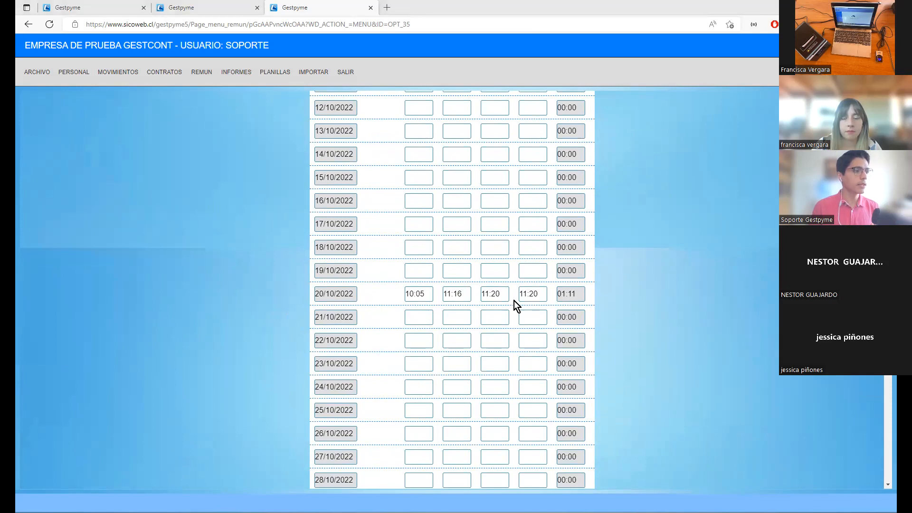
click(534, 288)
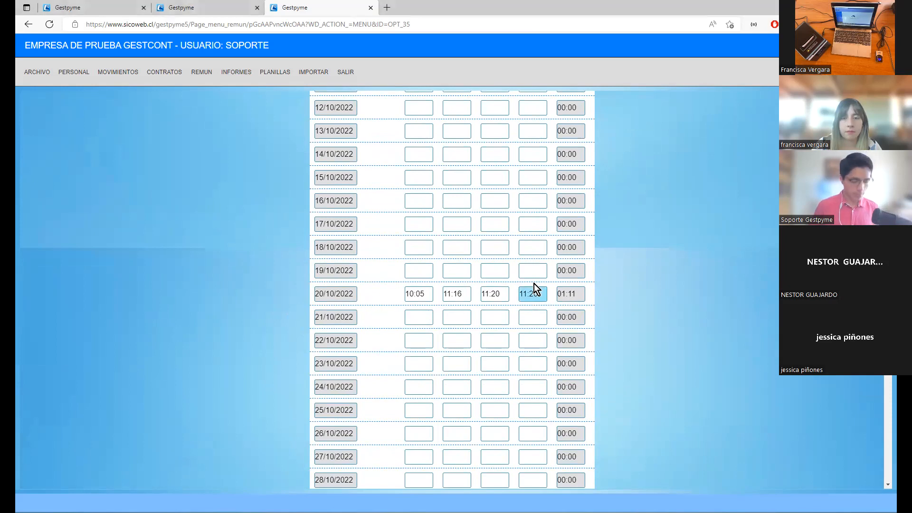
click(490, 293)
key(BackSpace)
text(2)
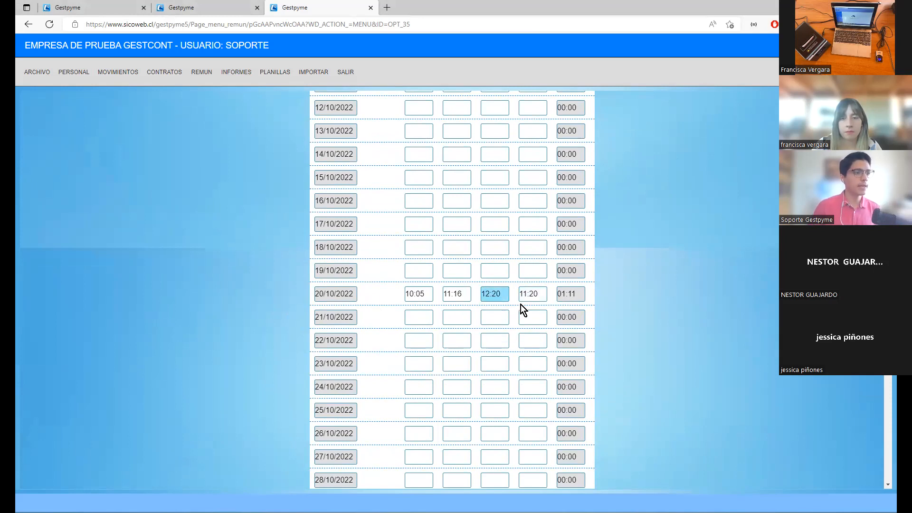
click(544, 316)
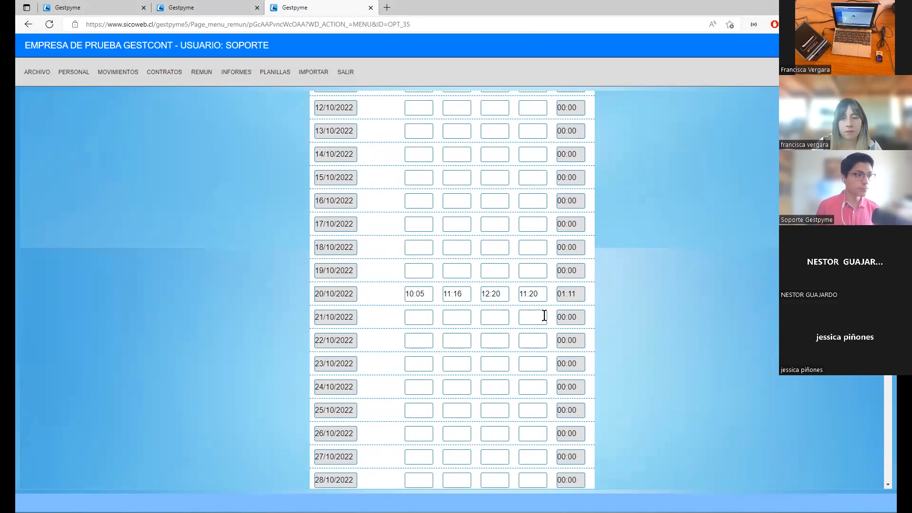
- Set the second exit time of 20/10/2022 to 18:20 and save the attendance corrections
click(529, 294)
key(BackSpace)
text(8)
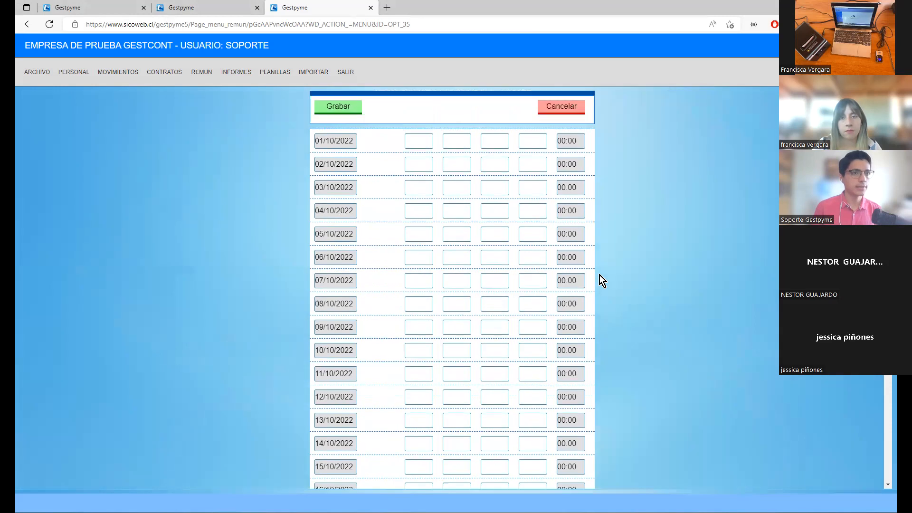
scroll(581, 230, up, 6)
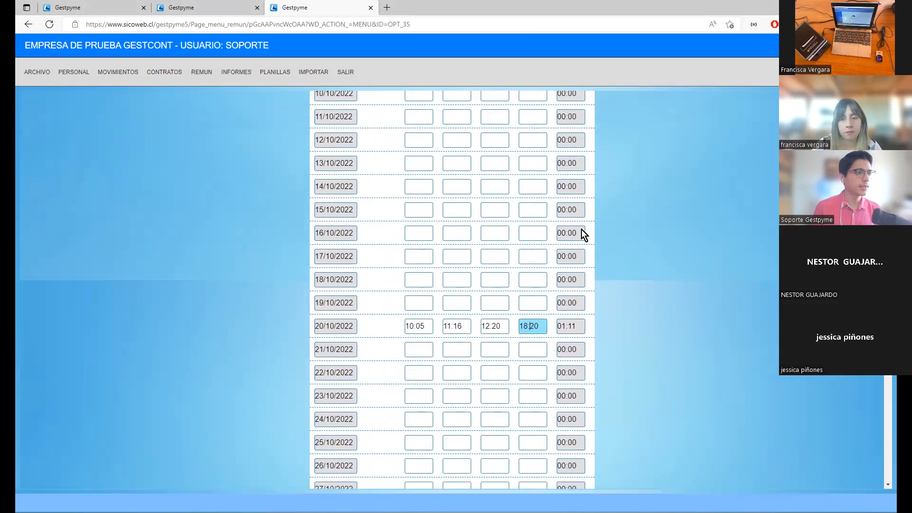
scroll(537, 396, down, 4)
scroll(523, 375, up, 4)
click(326, 121)
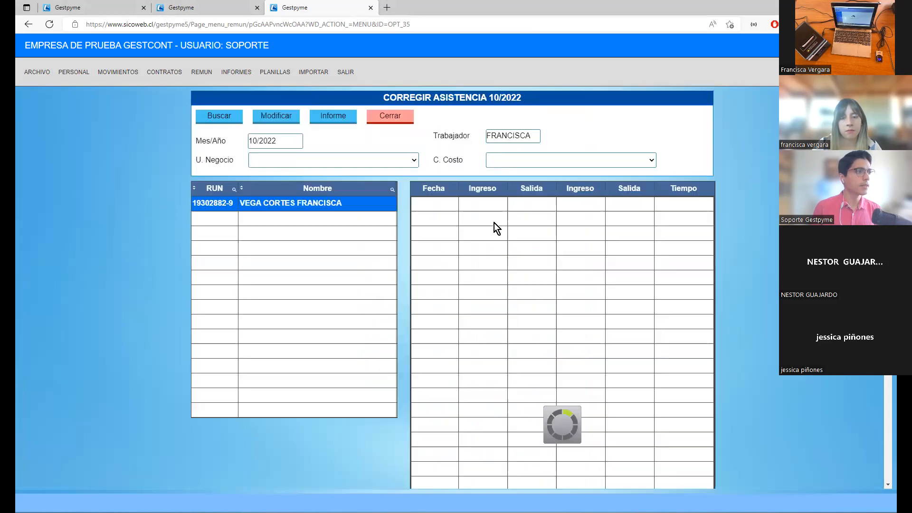
- Check the corrected 20/10/2022 row in the worker's attendance table
scroll(539, 318, down, 1)
click(631, 423)
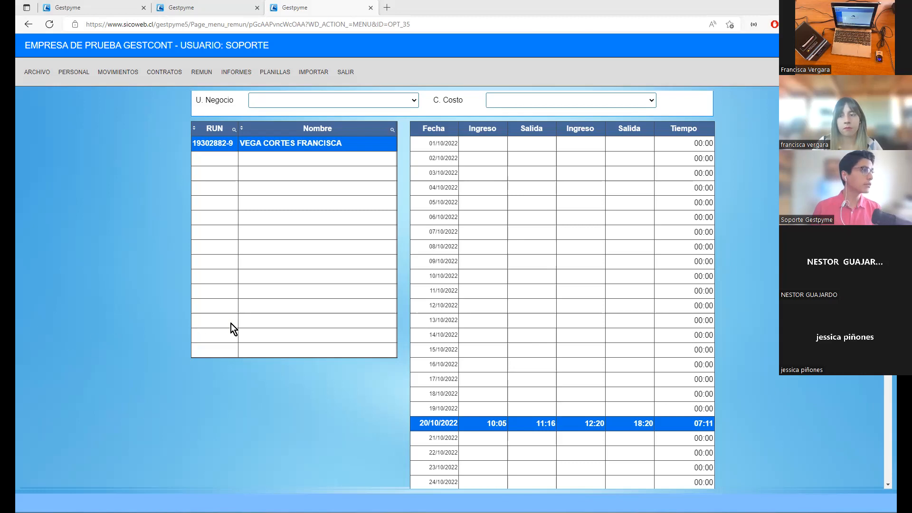
scroll(56, 324, up, 1)
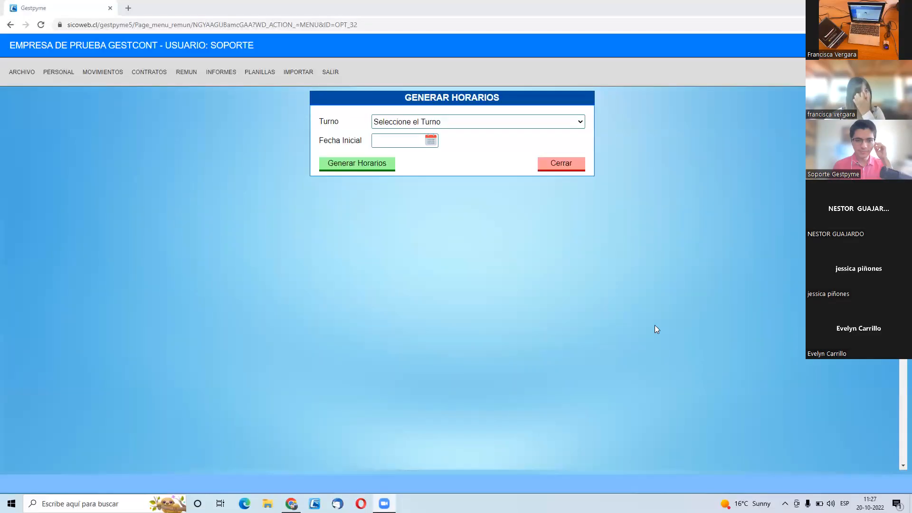
- Leave the schedule generation form and open the Licencias Medicas list in the Personal module
click(330, 72)
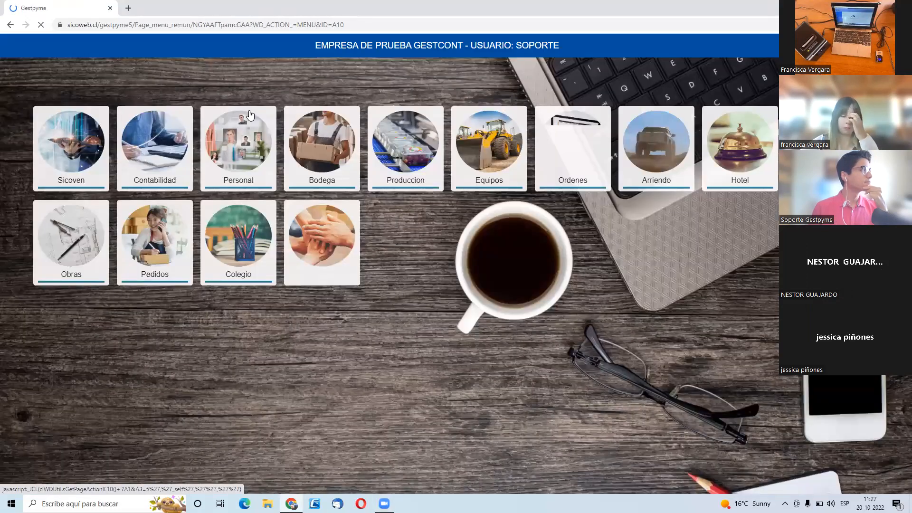
click(245, 110)
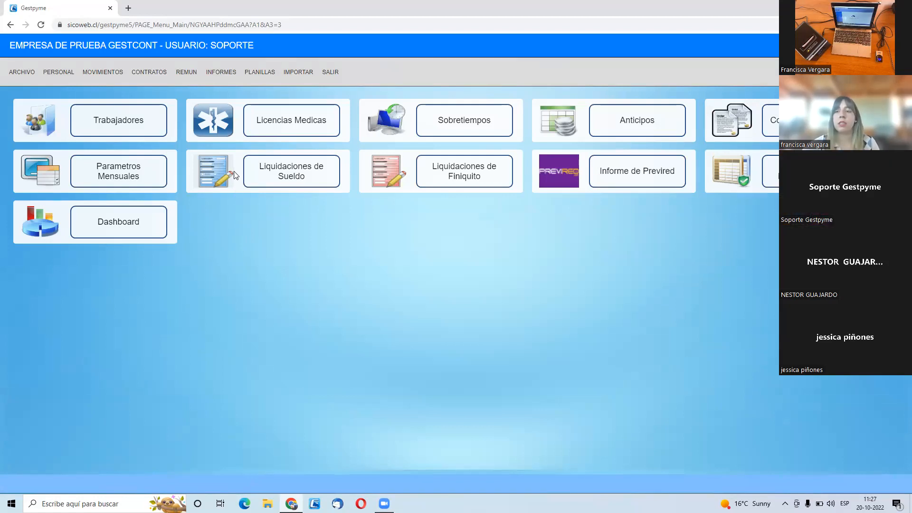
mouse_move(119, 84)
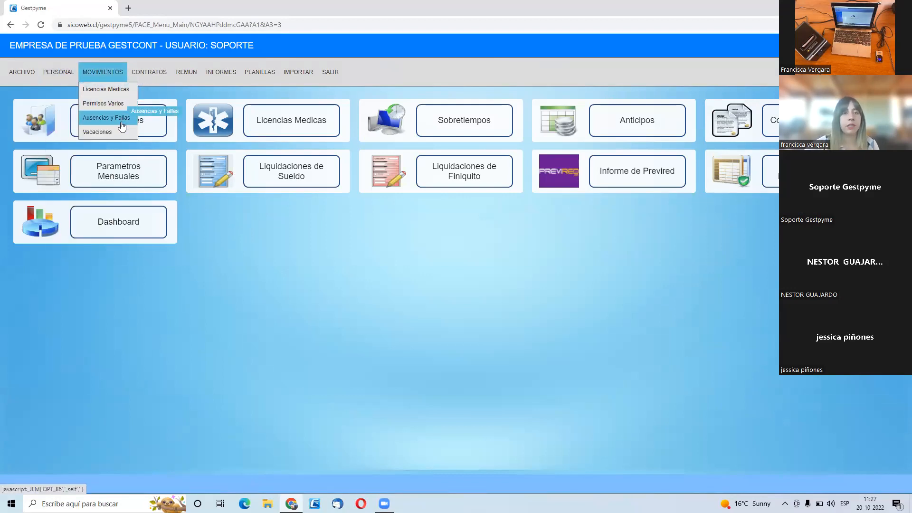
click(109, 89)
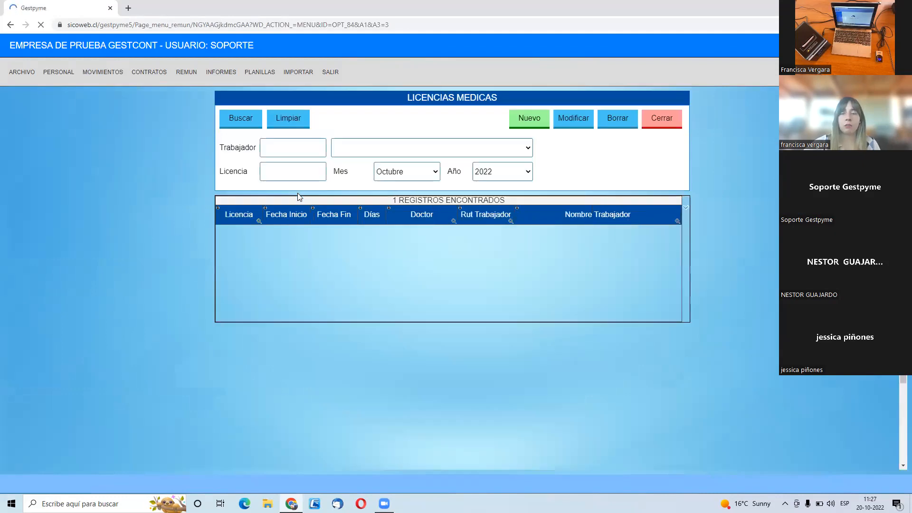
- Filter the October 2022 medical licences by the chosen worker, found by first name
click(270, 153)
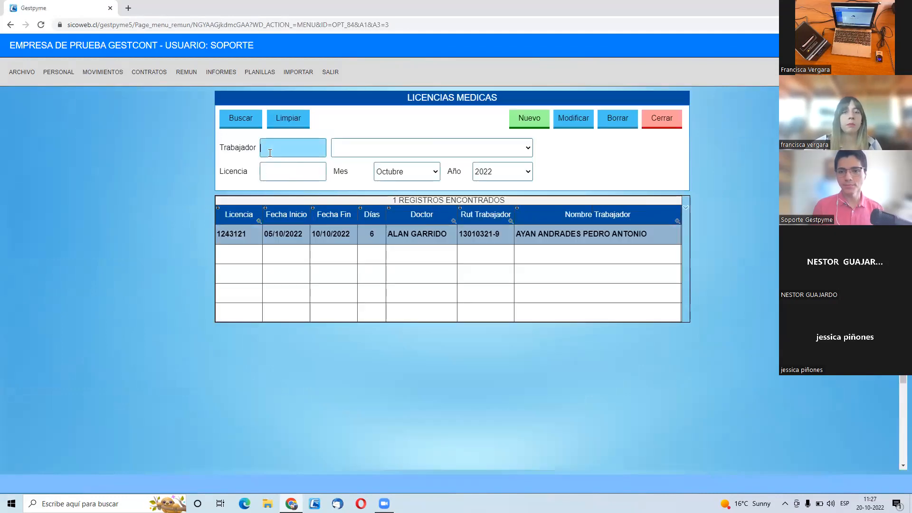
key(Tab)
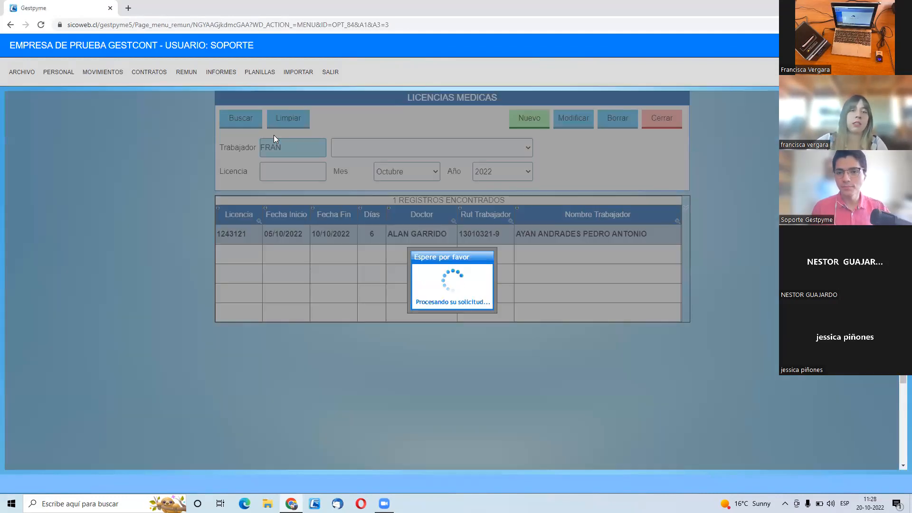
click(341, 150)
click(387, 190)
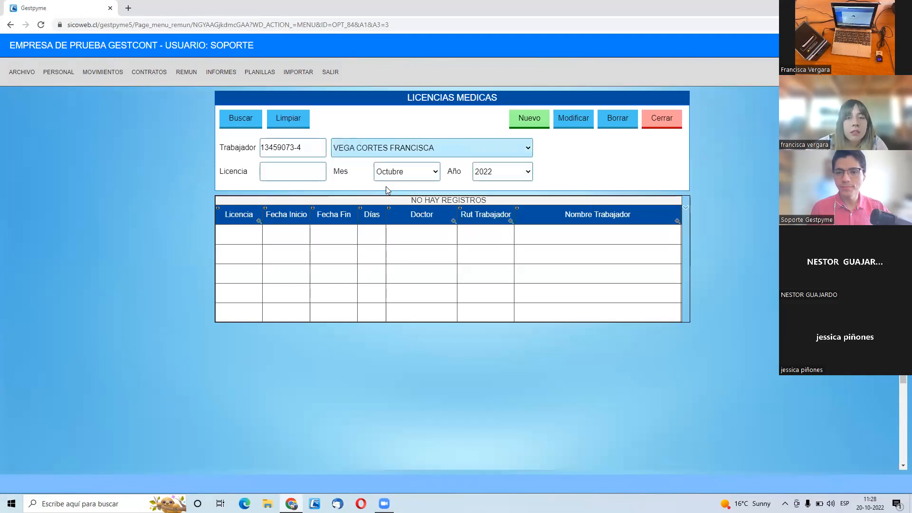
click(305, 170)
click(253, 123)
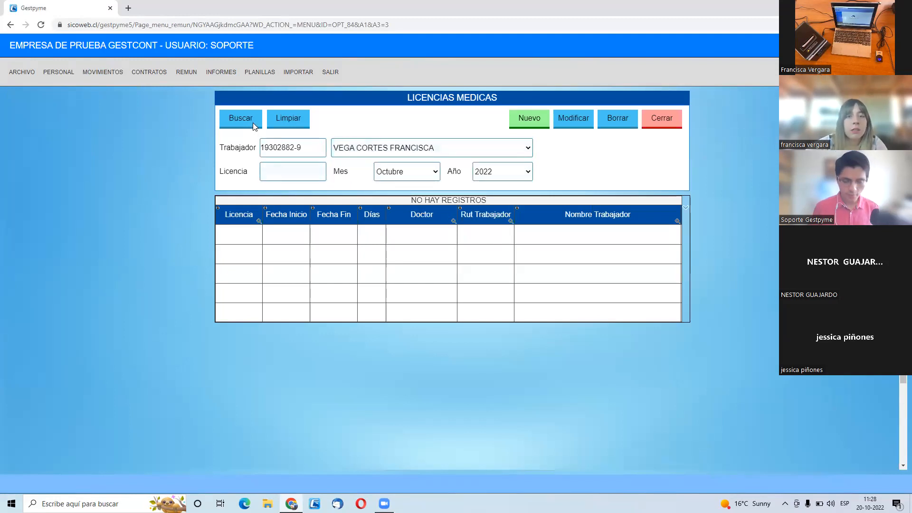
- Start a new medical licence for the selected worker and enter its licence number
click(513, 124)
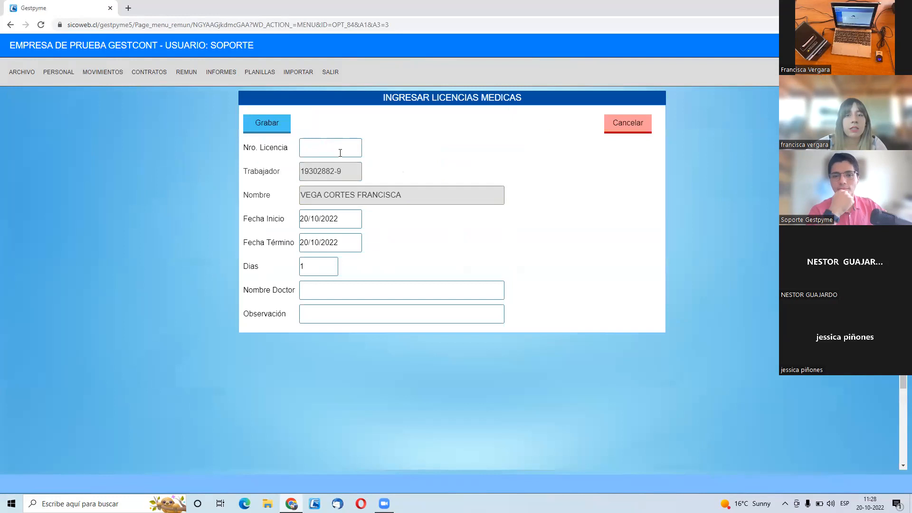
click(337, 147)
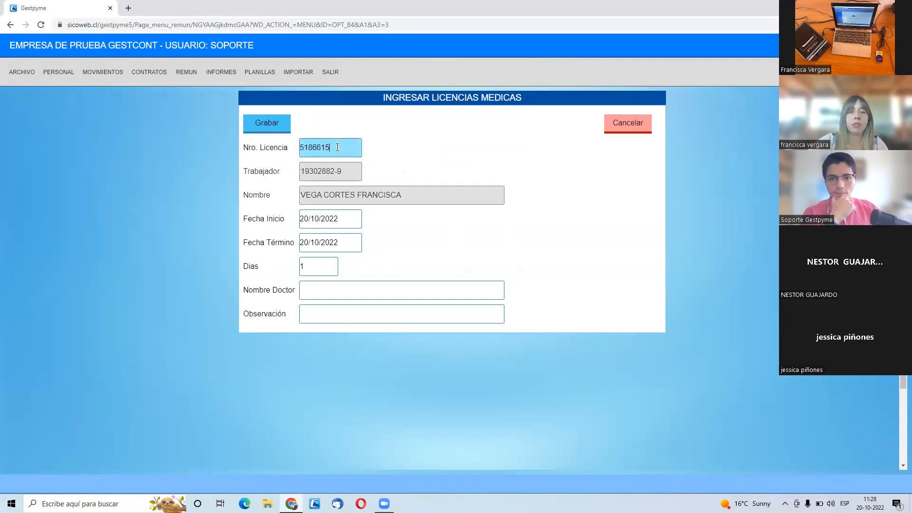
key(Tab)
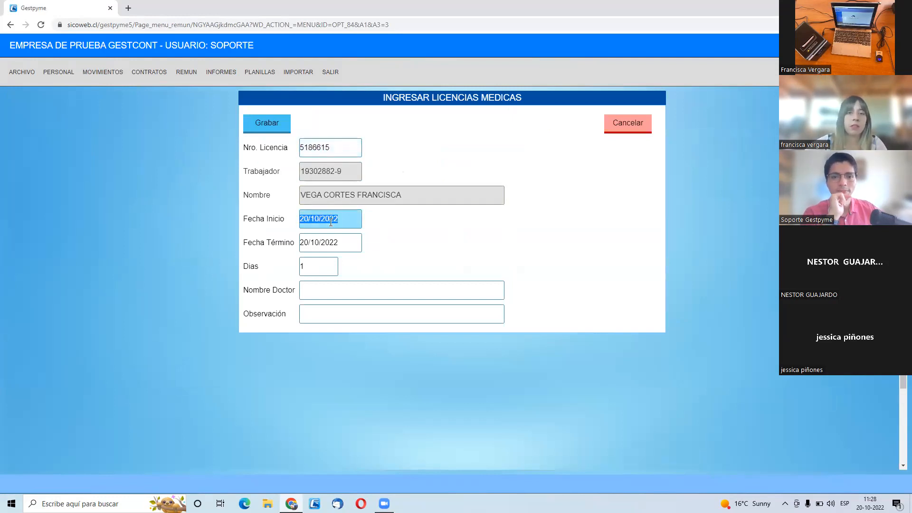
- Set the medical licence's start date to 01/10/2022 and end date to 05/10/2022, and save it
text(01)
key(Tab)
text(0)
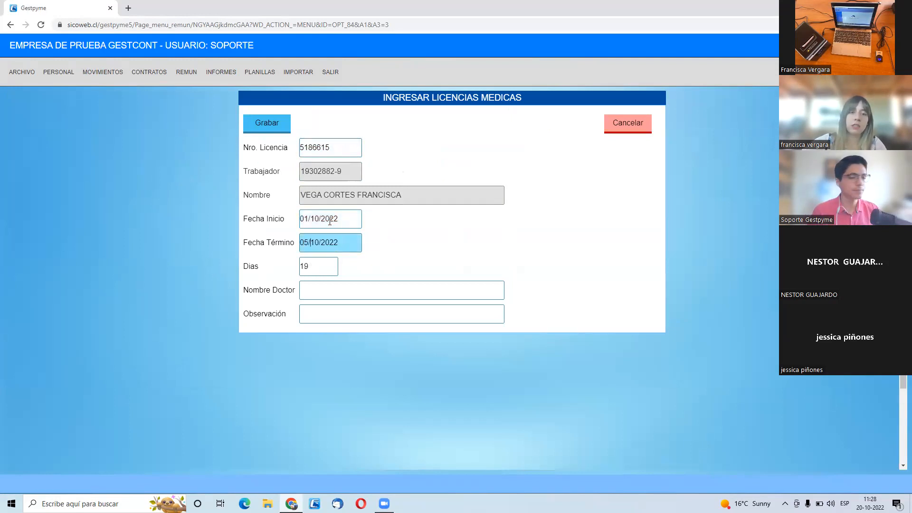
text(5)
key(Tab)
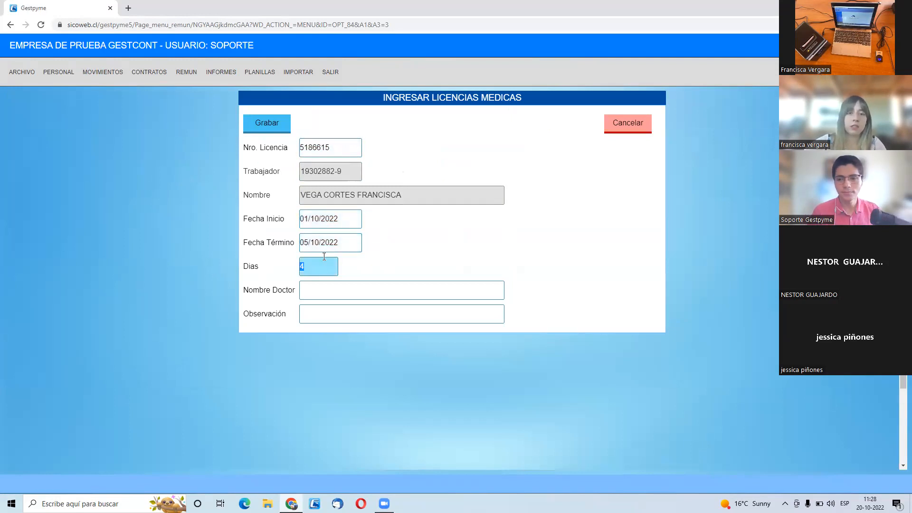
click(276, 123)
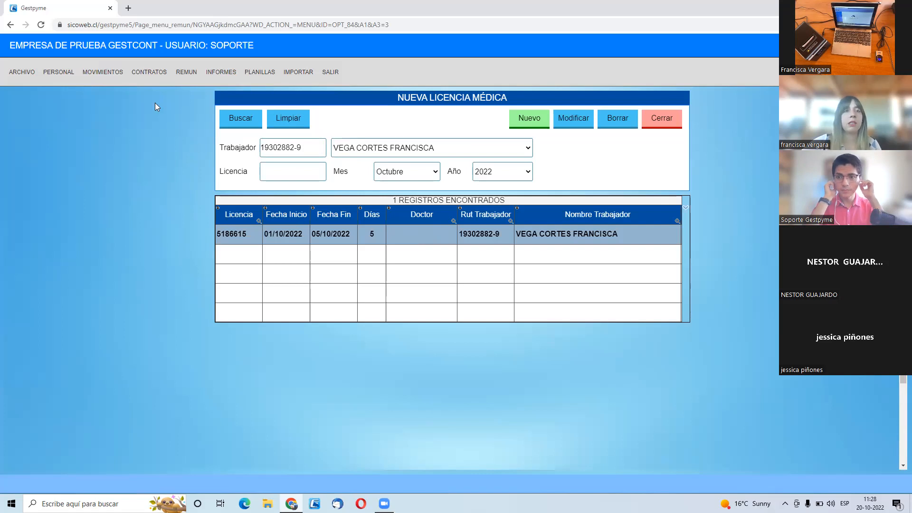
- Open the Permisos Varios list and select the same worker, found by first name
mouse_move(95, 72)
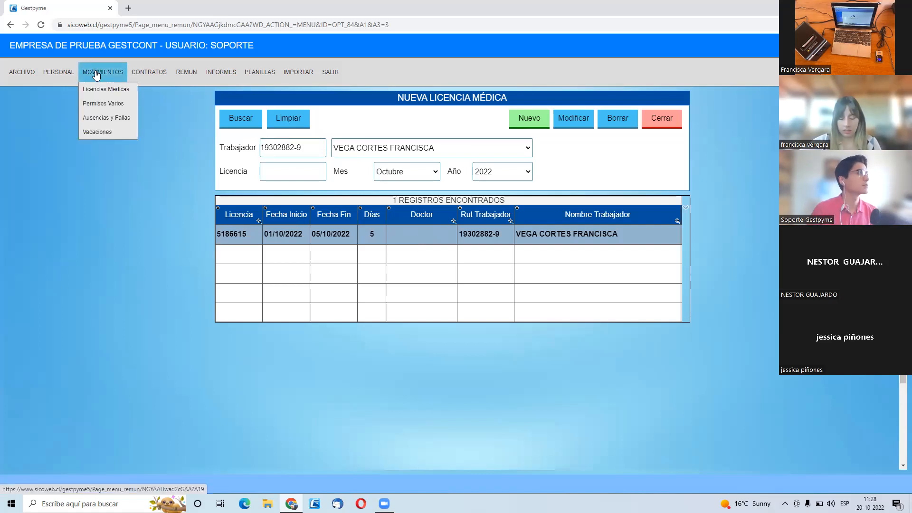
click(115, 108)
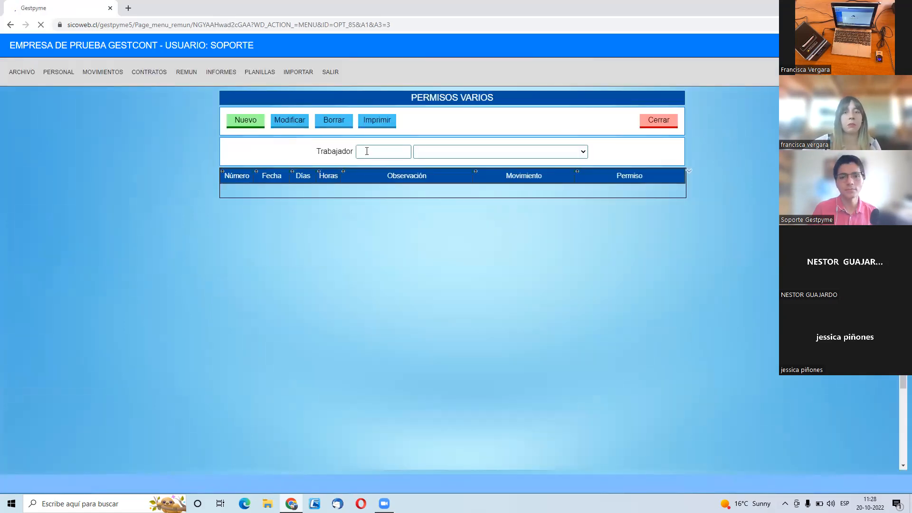
click(369, 146)
text(FRANCIS)
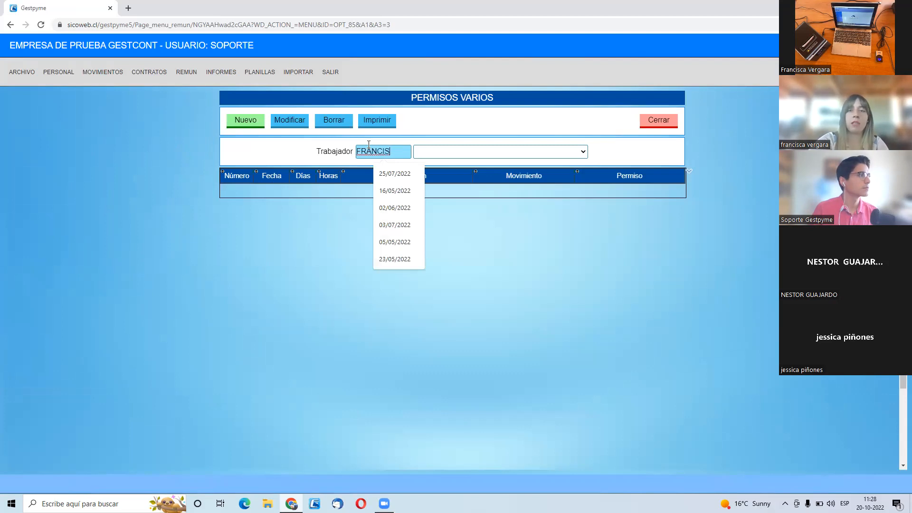
key(Tab)
click(448, 151)
click(464, 183)
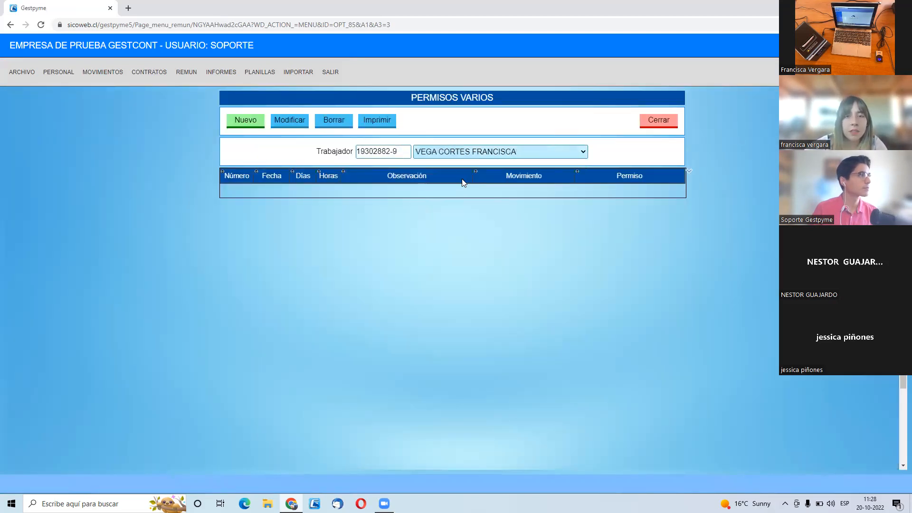
- Start a new permission for the worker dated 07/10/2022 with a duration of 1 day
click(245, 120)
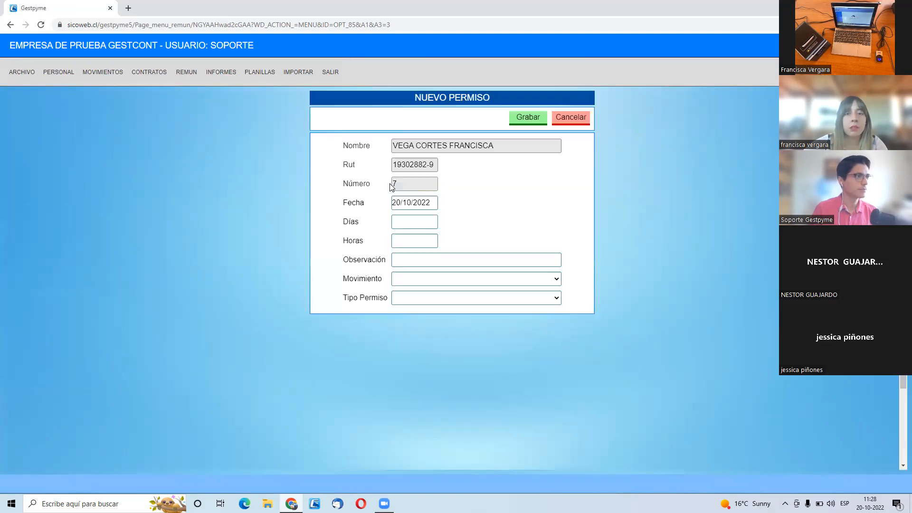
click(400, 222)
click(405, 201)
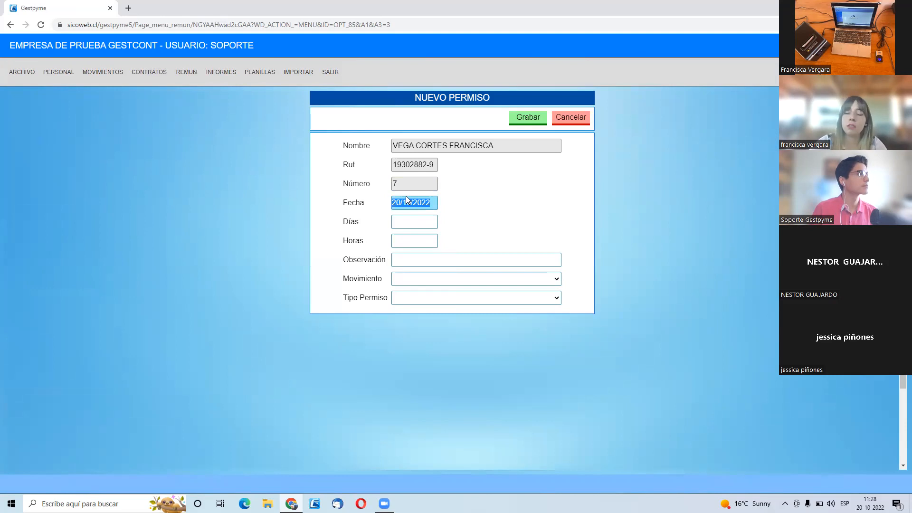
key(Tab)
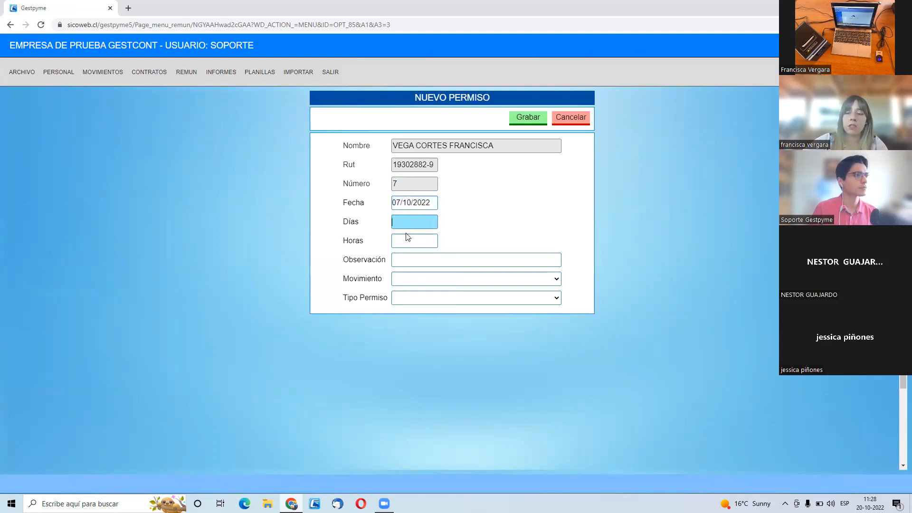
text(1)
key(Tab)
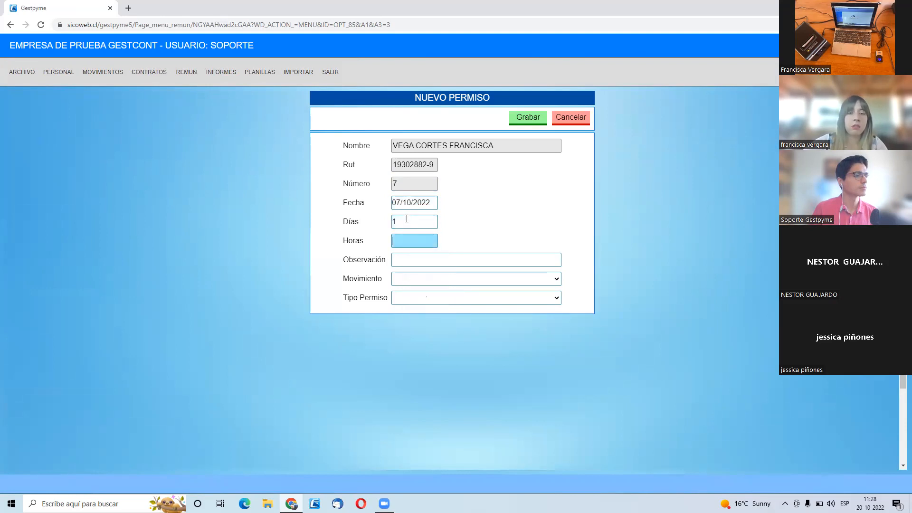
- Enter PERMISO SIN GOCE DE SUELDO as the permission's observation
key(Tab)
text(PERMISO)
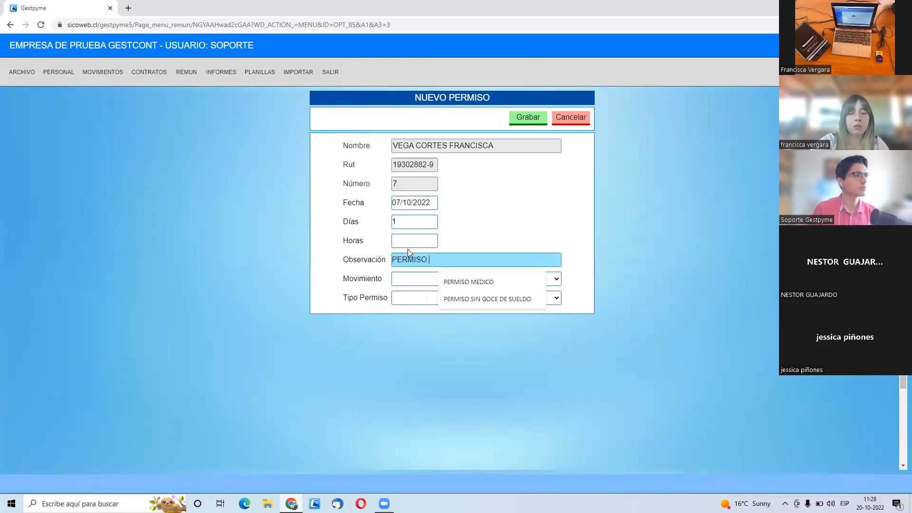
text( SIN GOCE DE SUELDO)
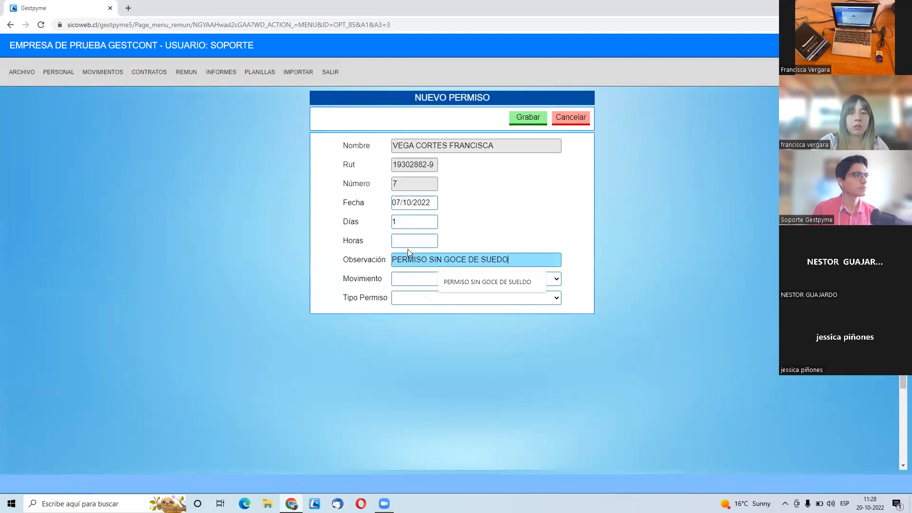
click(468, 282)
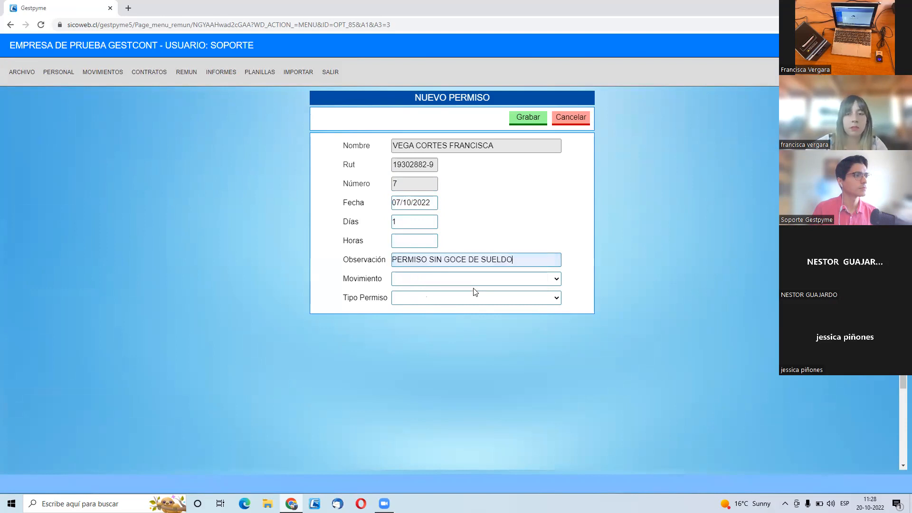
- Set the permission's movement to PERMISO SIN SUELDO and its type to TRAMITES, and save it
click(468, 280)
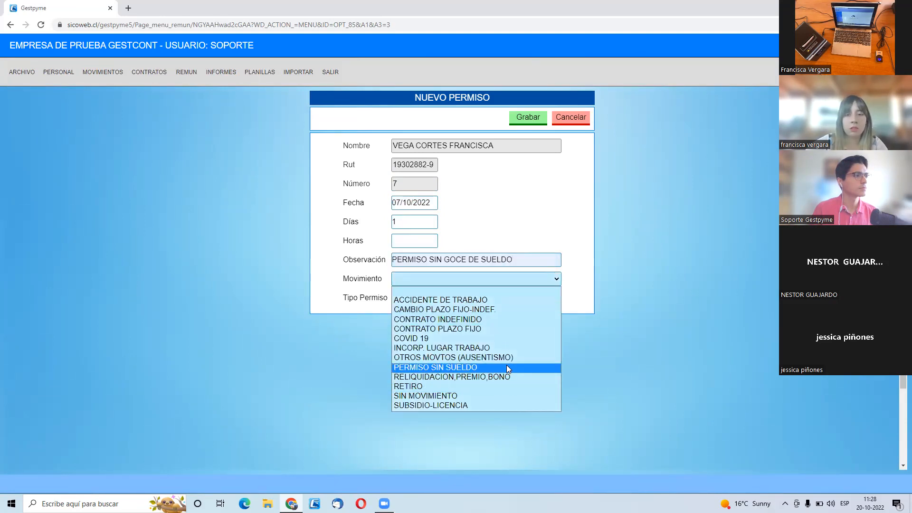
click(513, 368)
click(462, 300)
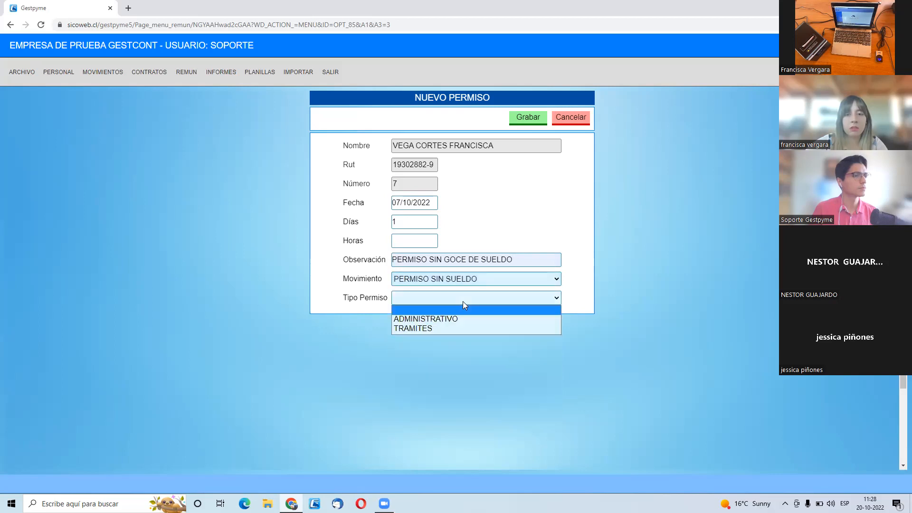
click(468, 328)
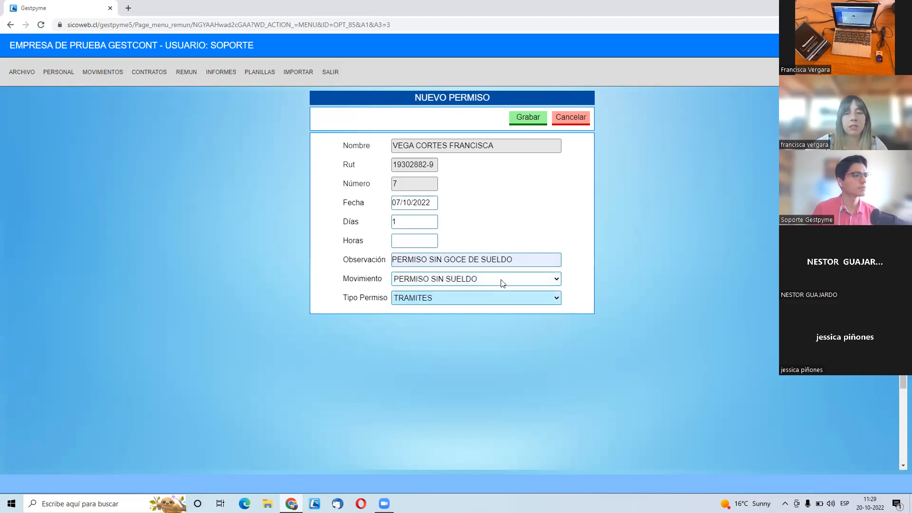
click(532, 126)
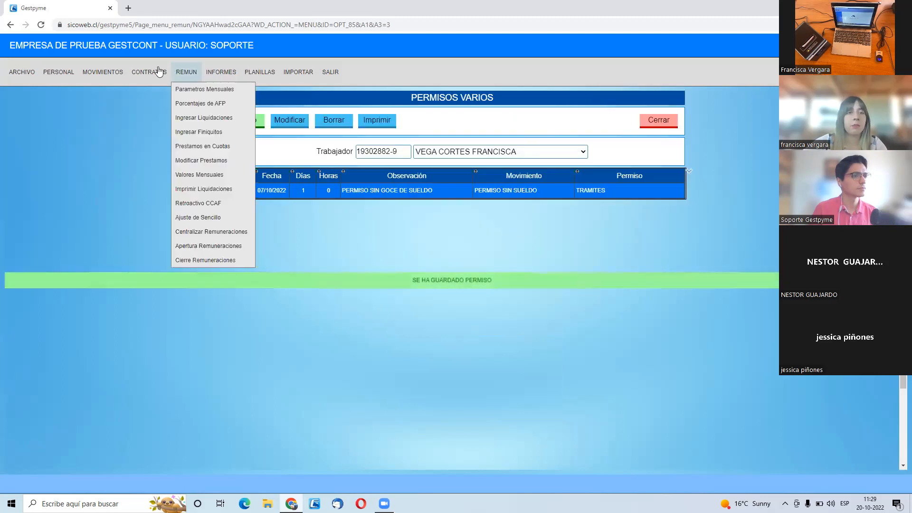
- Open the Ausencias y Fallas list and select the same worker, found by first name
click(93, 118)
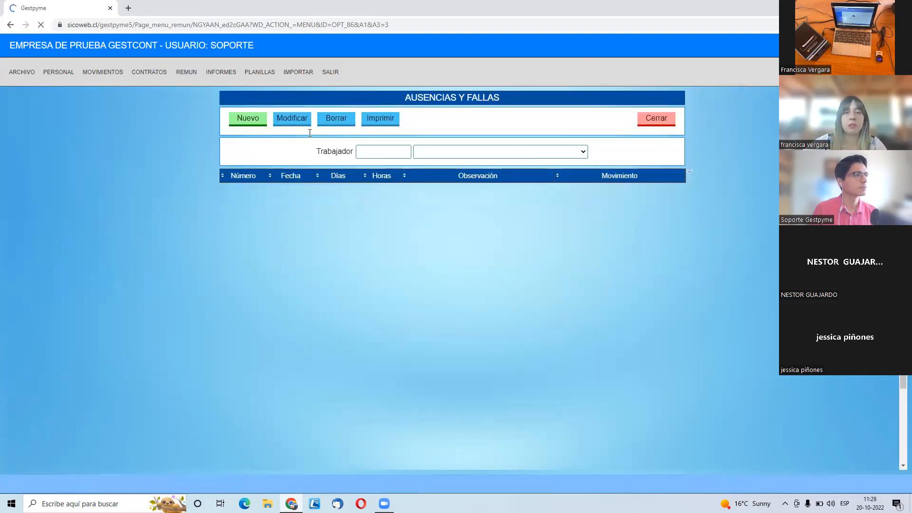
text(FRANCIS)
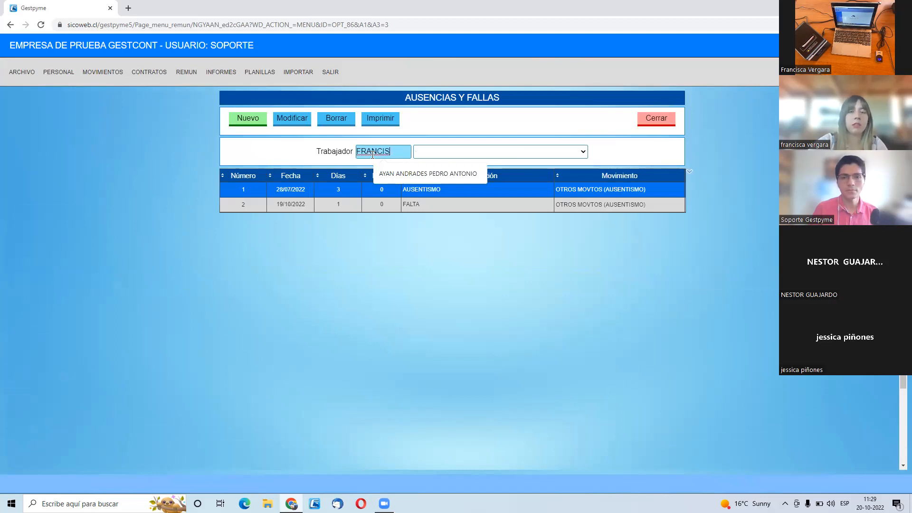
key(Return)
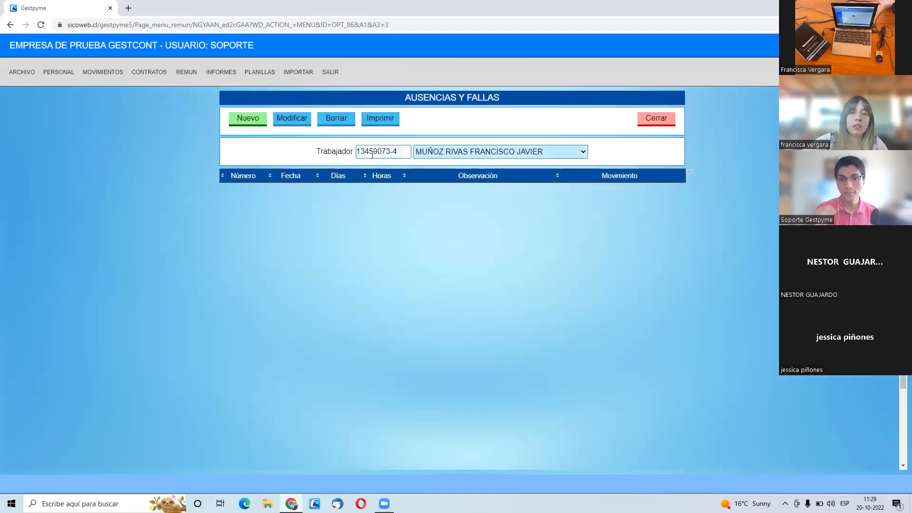
click(544, 151)
click(506, 183)
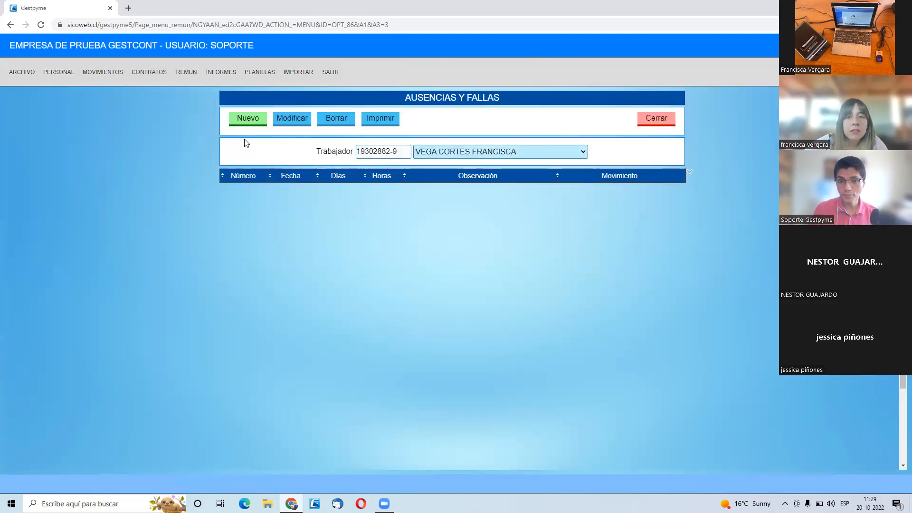
- Start a new absence for the worker dated 09/10/2022 with a duration of 1 day
click(247, 122)
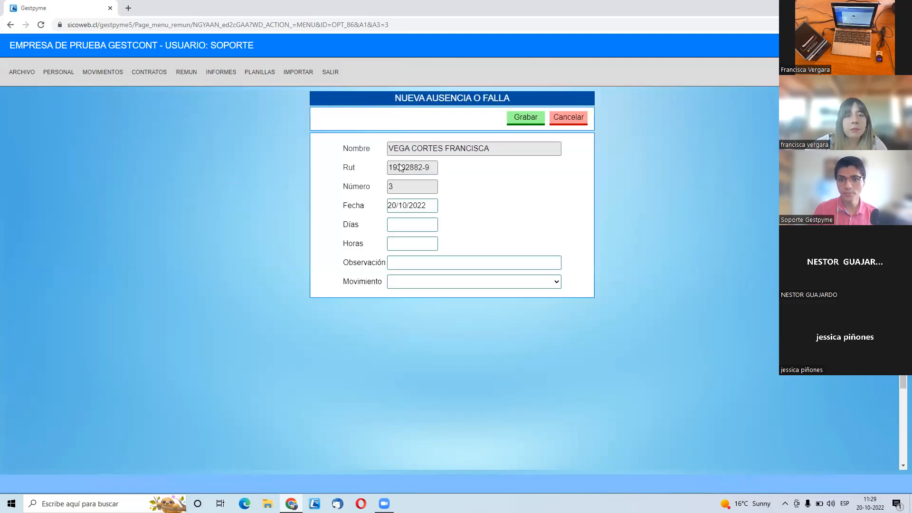
click(403, 223)
click(405, 206)
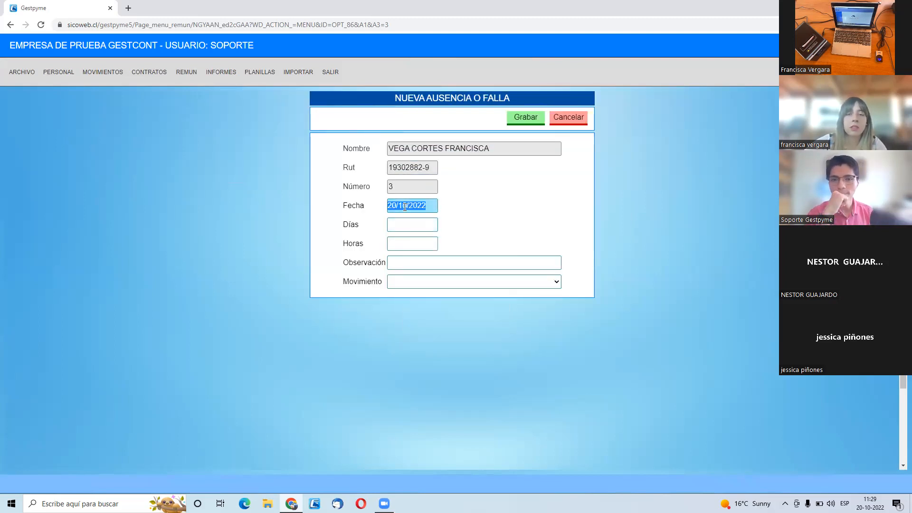
text(09)
key(Tab)
text(1)
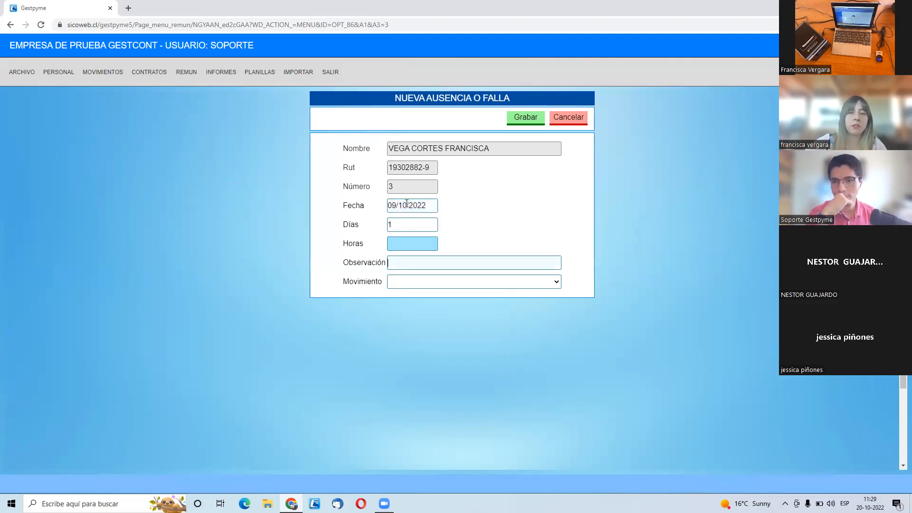
- Enter PERMISO MEDICO as the absence's observation
key(Tab)
text(PERMSO M)
key(BackSpace)
key(BackSpace)
key(BackSpace)
key(BackSpace)
text(ISO MEDICO)
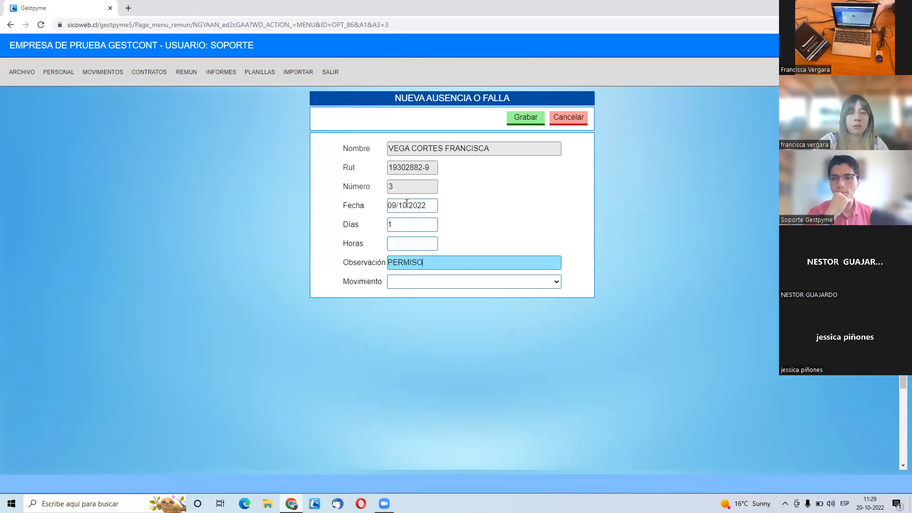
- Set the absence's movement to OTROS MOVTOS (AUSENTISMO) and save it
click(466, 282)
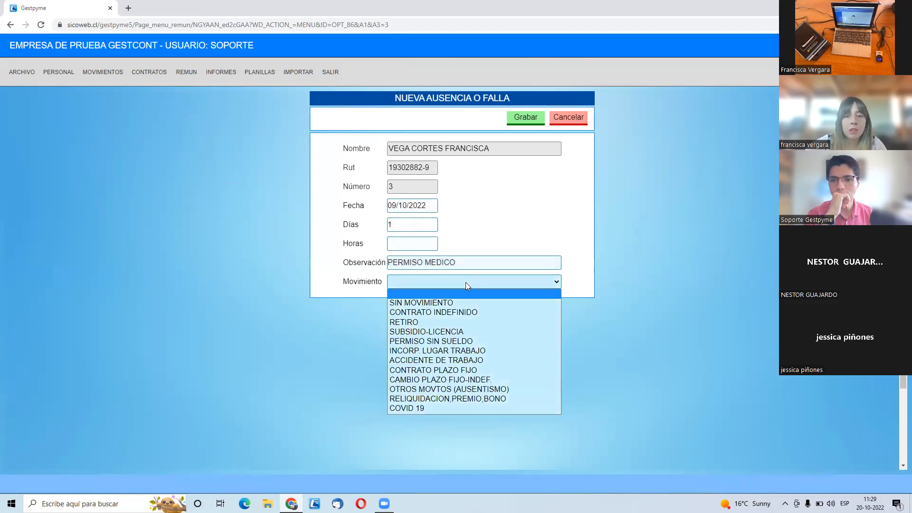
click(499, 389)
click(526, 117)
- Open the vacation control, select the same worker by first name, and start a new vacation record
mouse_move(103, 72)
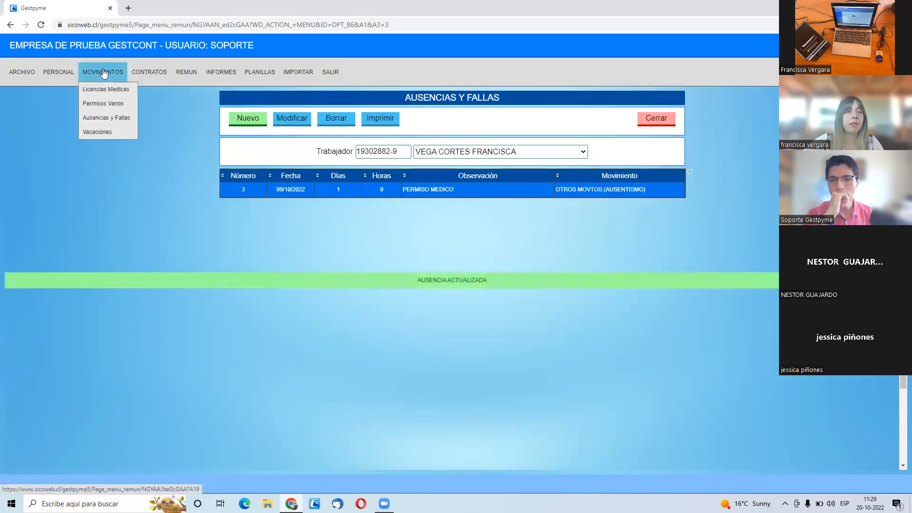
click(118, 132)
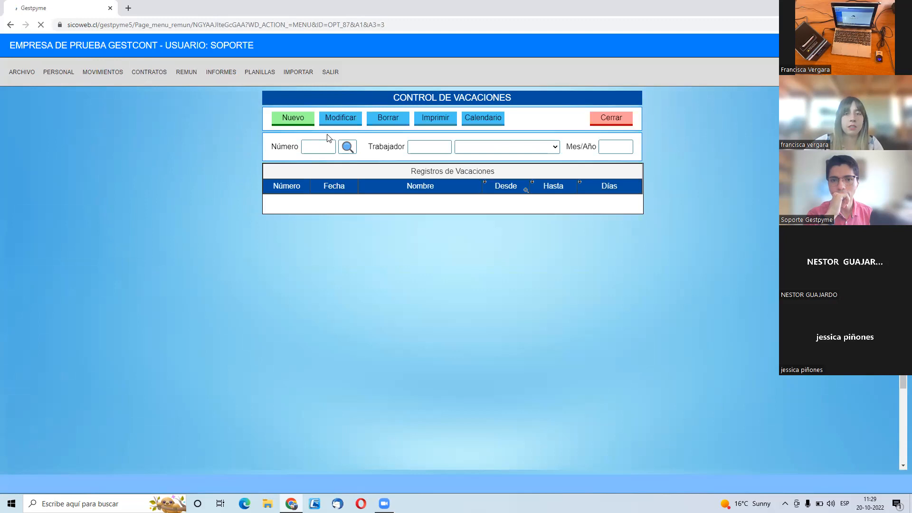
click(440, 146)
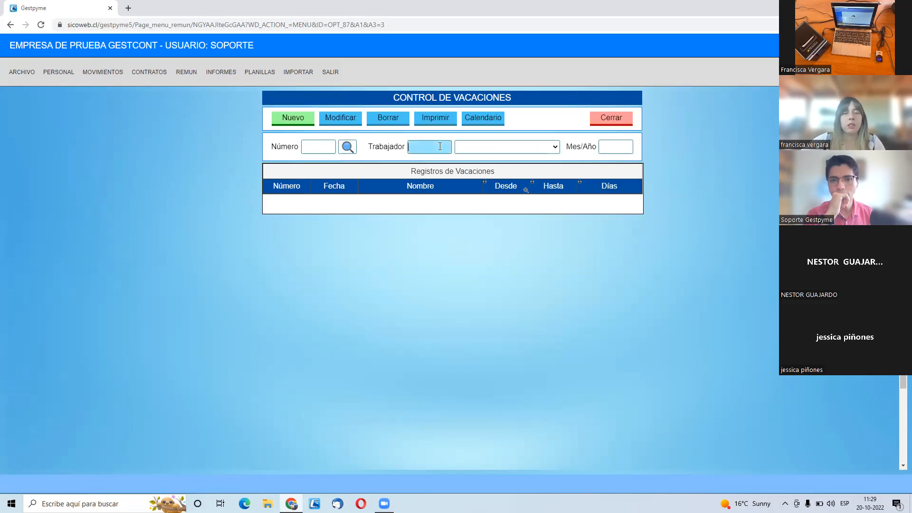
text(FRANCIS)
key(Tab)
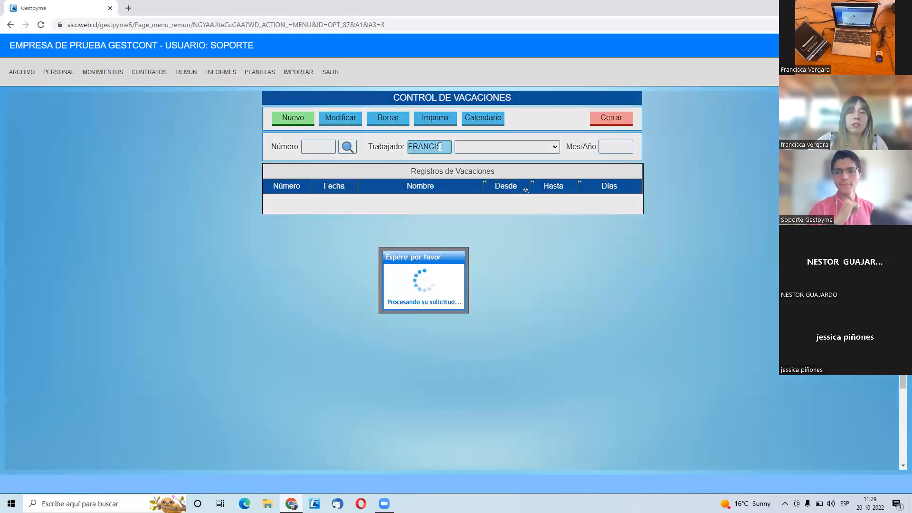
click(496, 147)
click(497, 179)
click(293, 118)
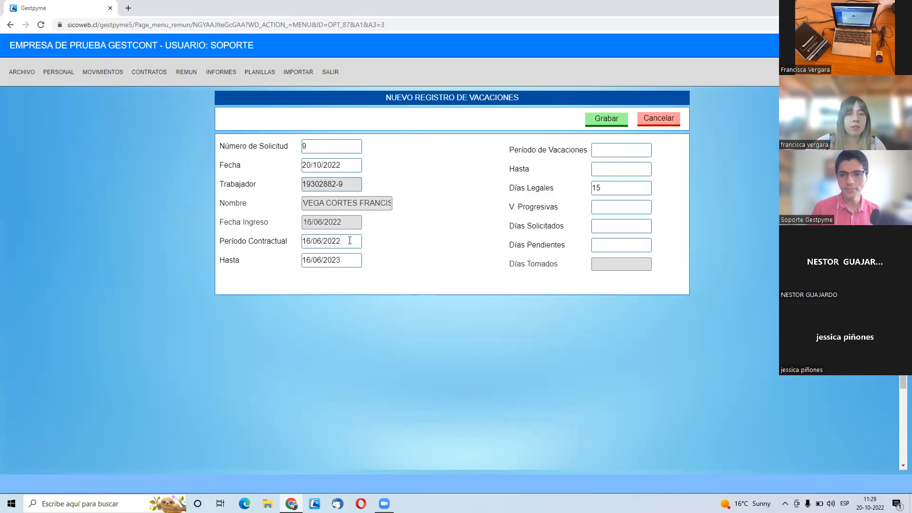
- Set the vacation period from 10/10/2022 to 15/10/2022 and save the record
click(608, 151)
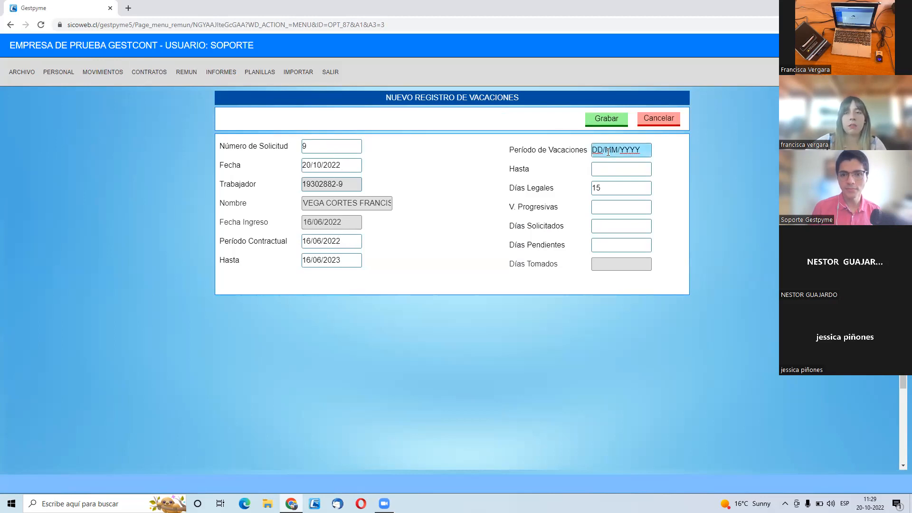
double_click(606, 151)
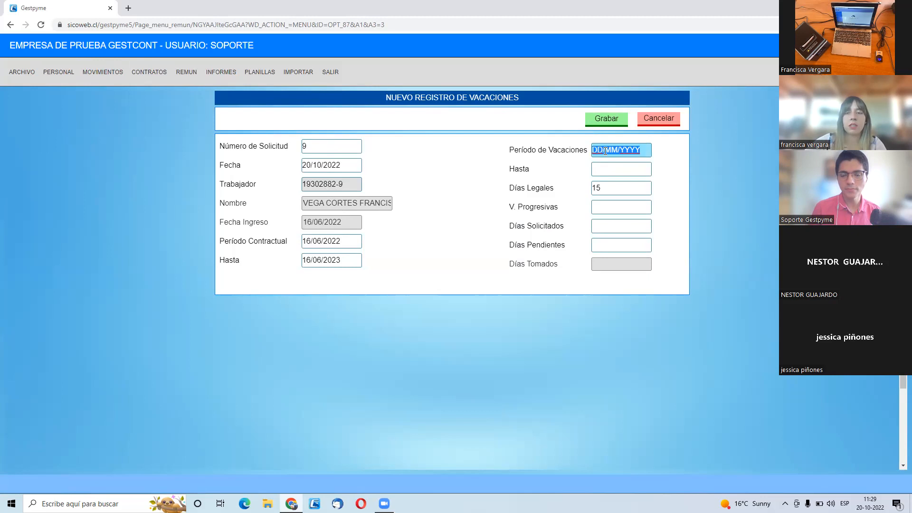
text(10/10/2022)
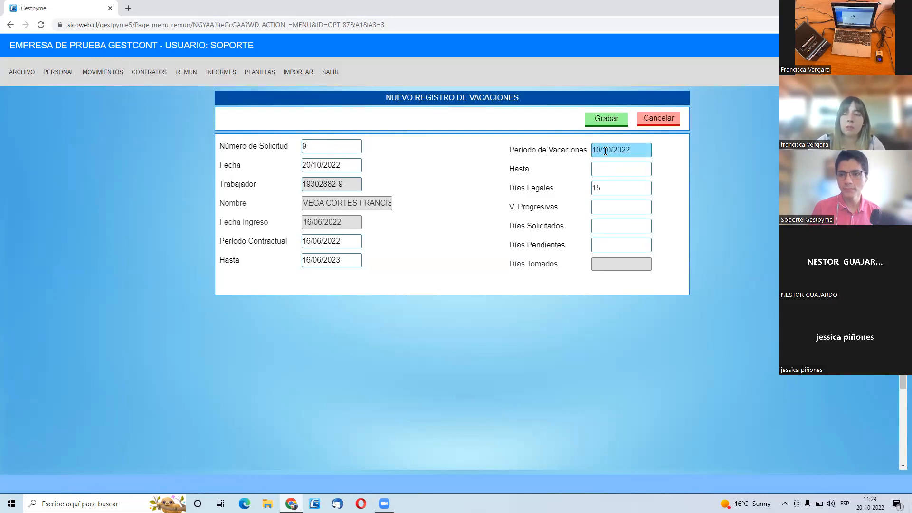
key(Tab)
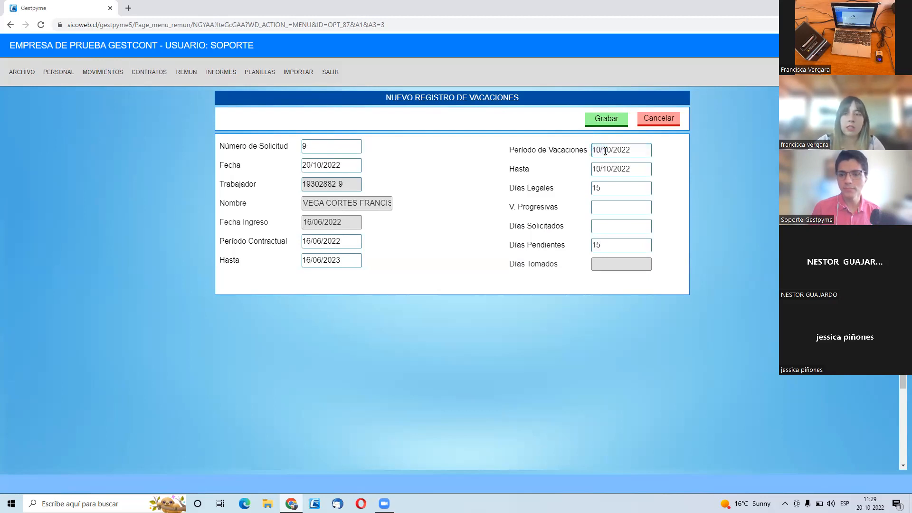
double_click(602, 167)
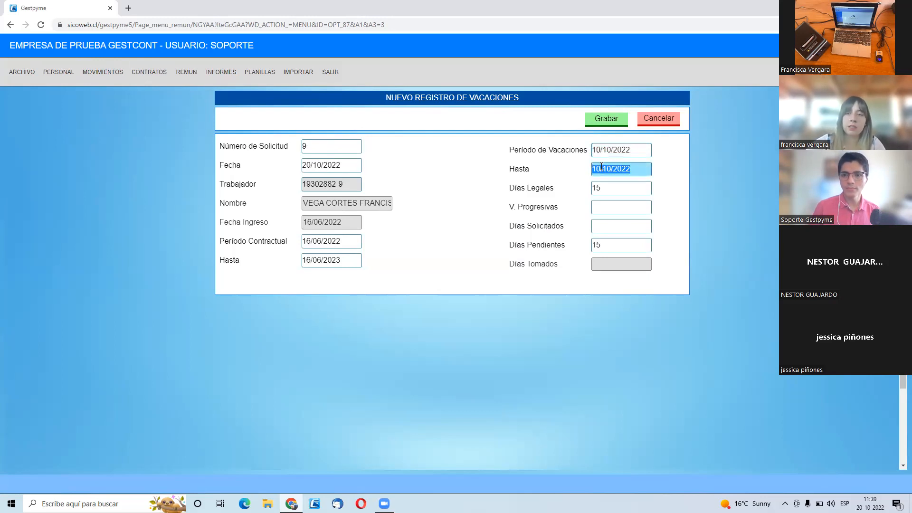
text(15)
key(Tab)
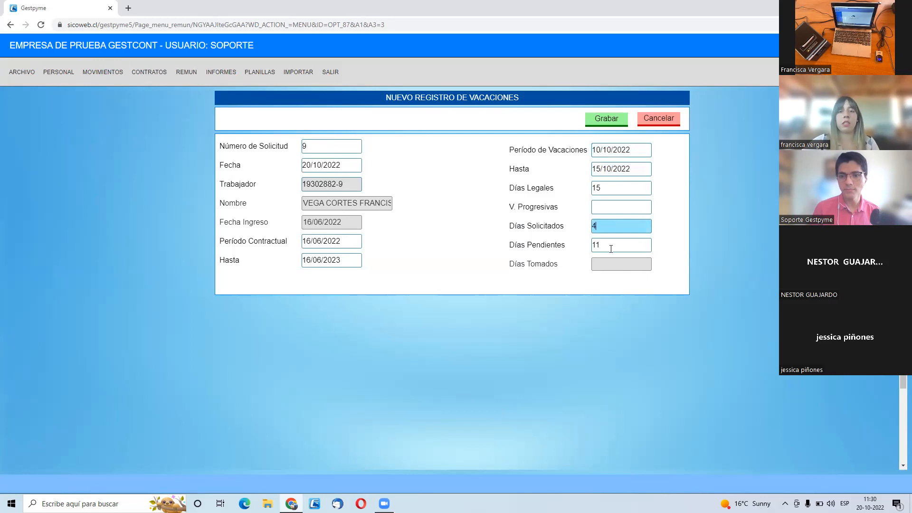
click(612, 121)
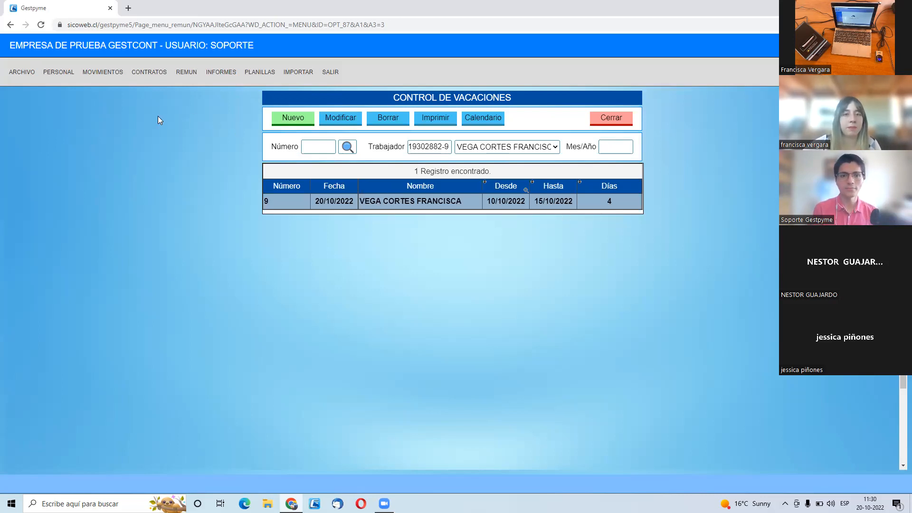
- Review the worker's October 2022 attendance in the monthly attendance book, and close the book without changes
click(47, 74)
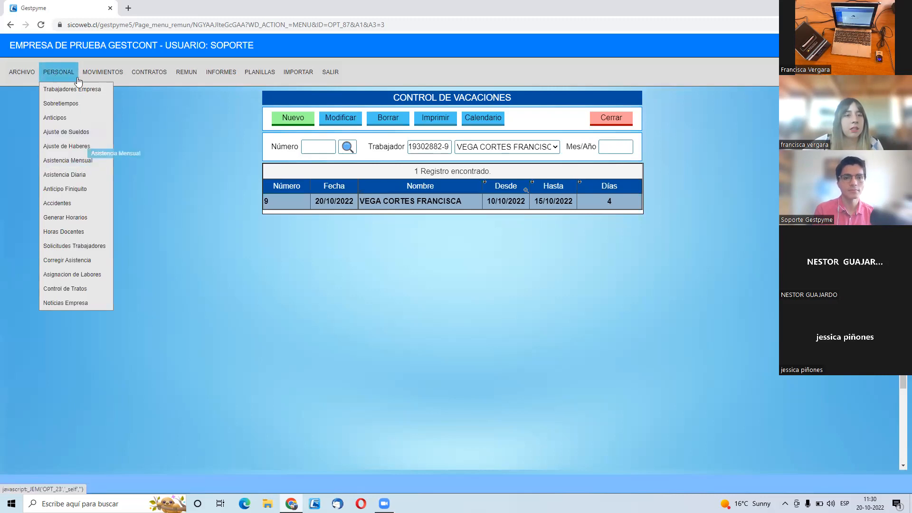
click(74, 160)
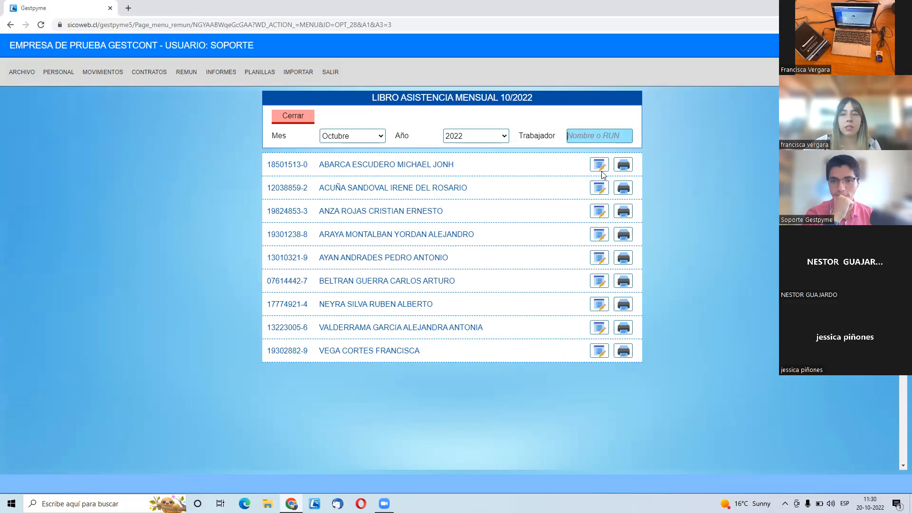
click(623, 170)
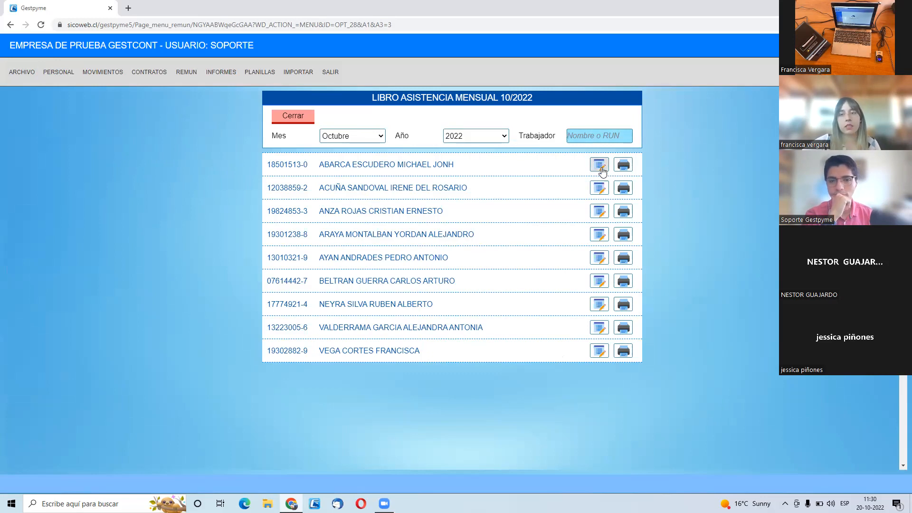
click(599, 351)
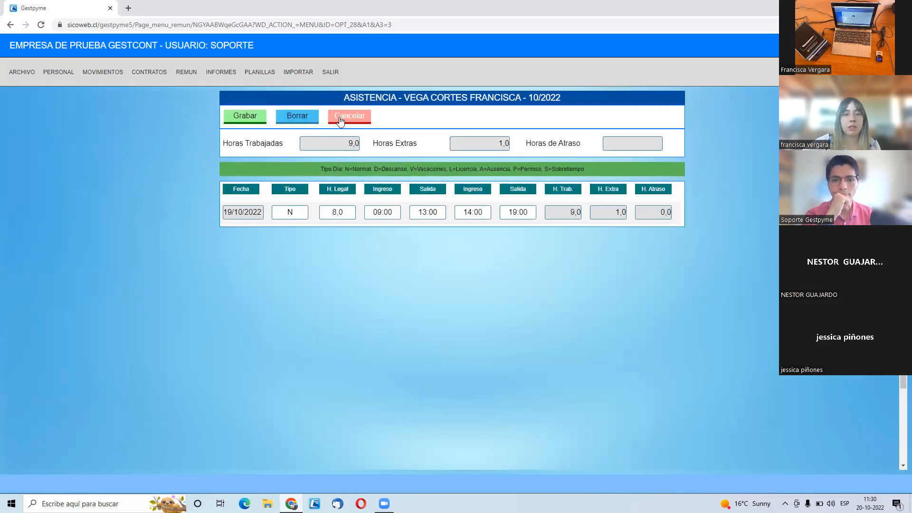
scroll(350, 269, down, 1)
scroll(361, 264, up, 2)
click(352, 117)
click(295, 116)
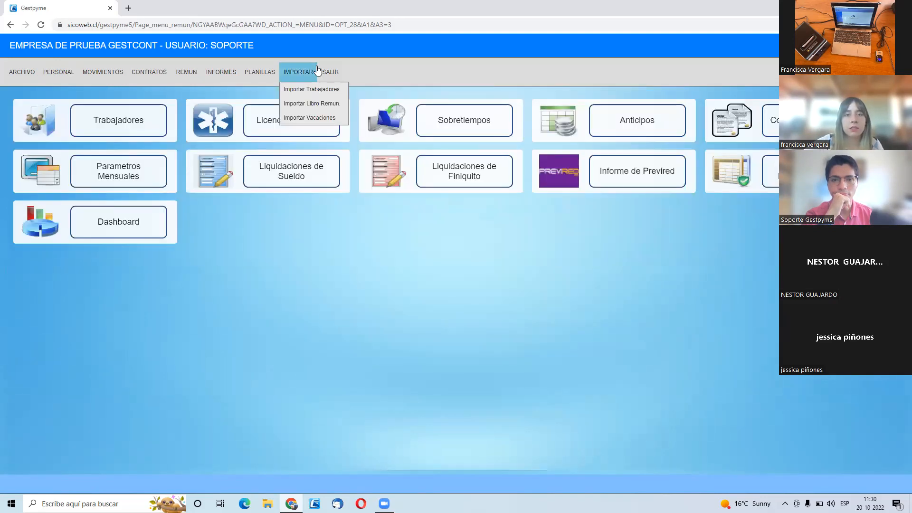
- Sign out of the current session, select EMPRESA DE PRUEBA GESTCONT, and sign in again with the account password
click(331, 72)
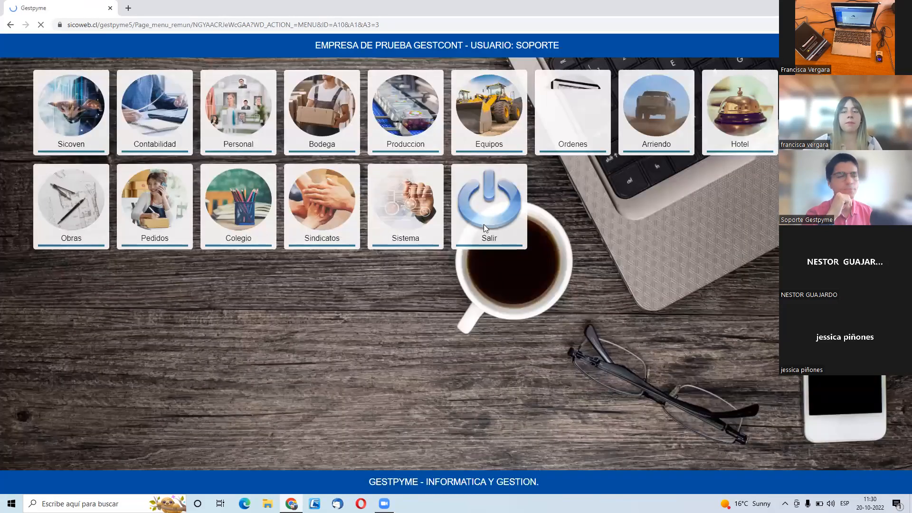
click(507, 237)
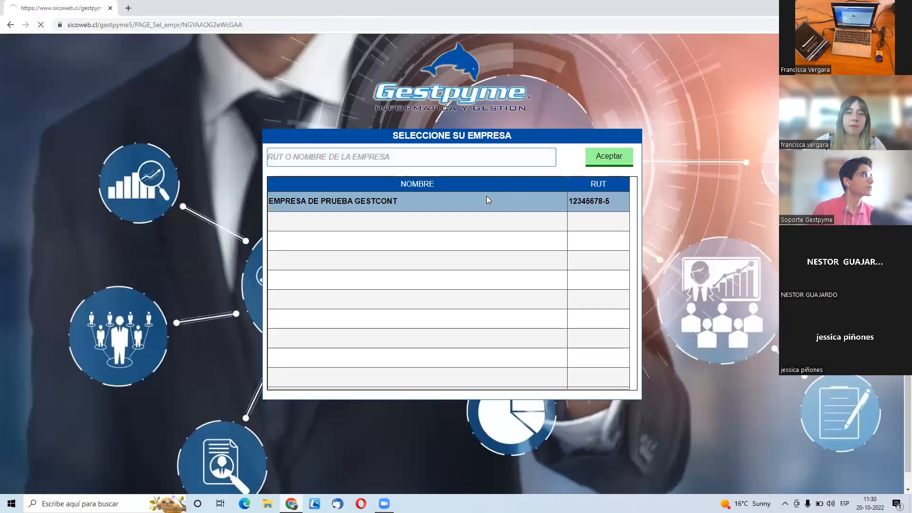
click(486, 200)
click(488, 220)
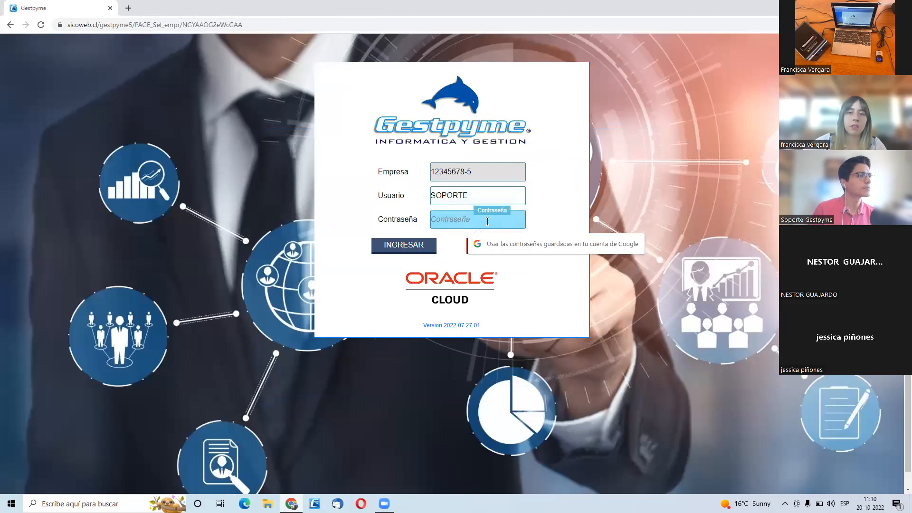
text(•••••••)
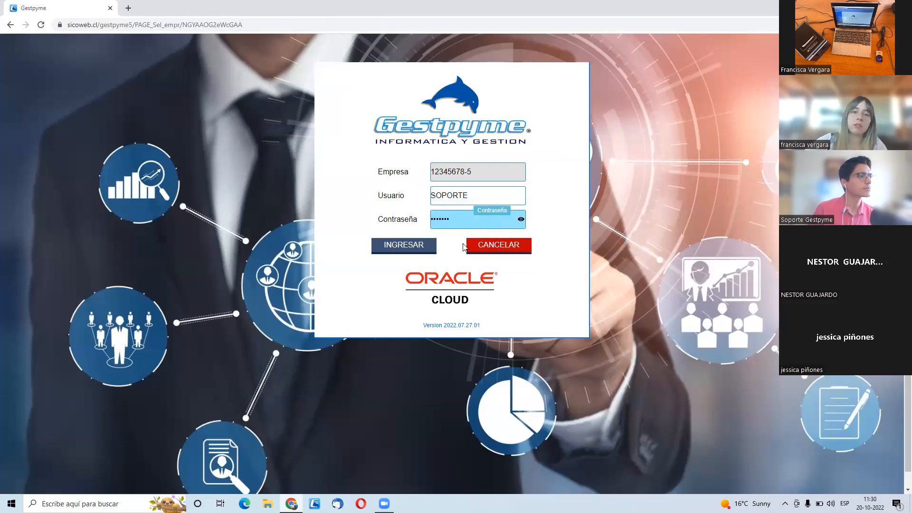
click(403, 247)
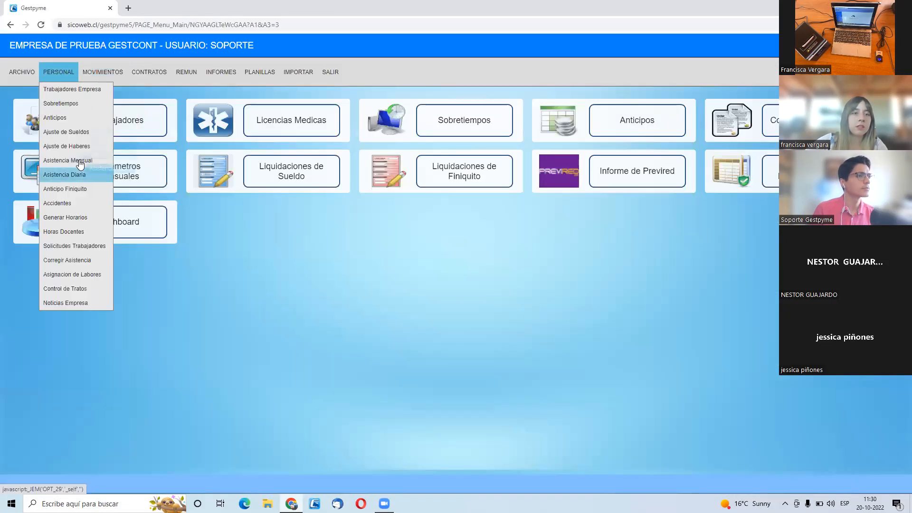
- Reopen the monthly attendance book for October 2022 and check the same worker's attendance sheet again
click(78, 160)
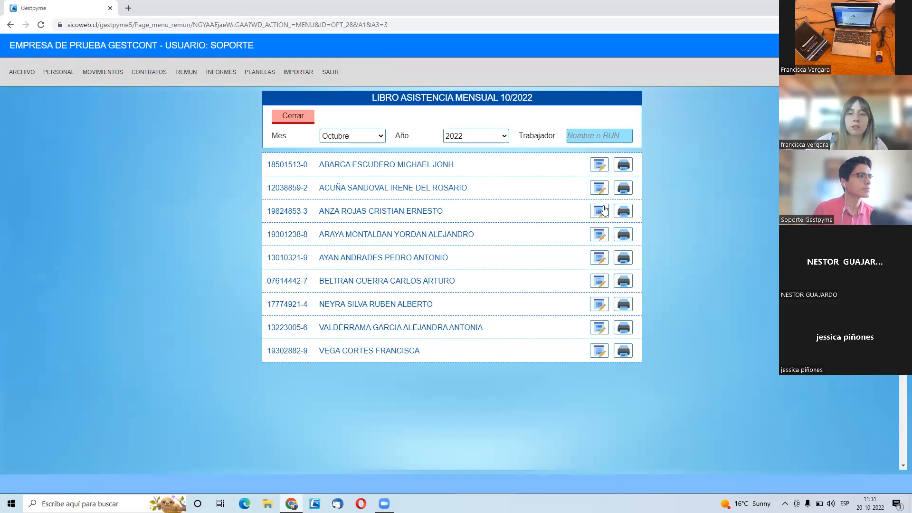
click(600, 351)
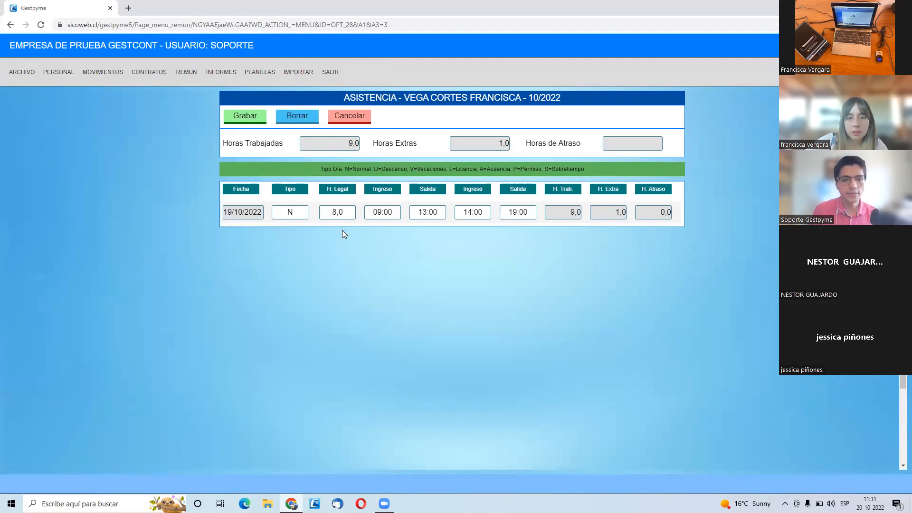
scroll(345, 233, down, 2)
scroll(348, 237, up, 2)
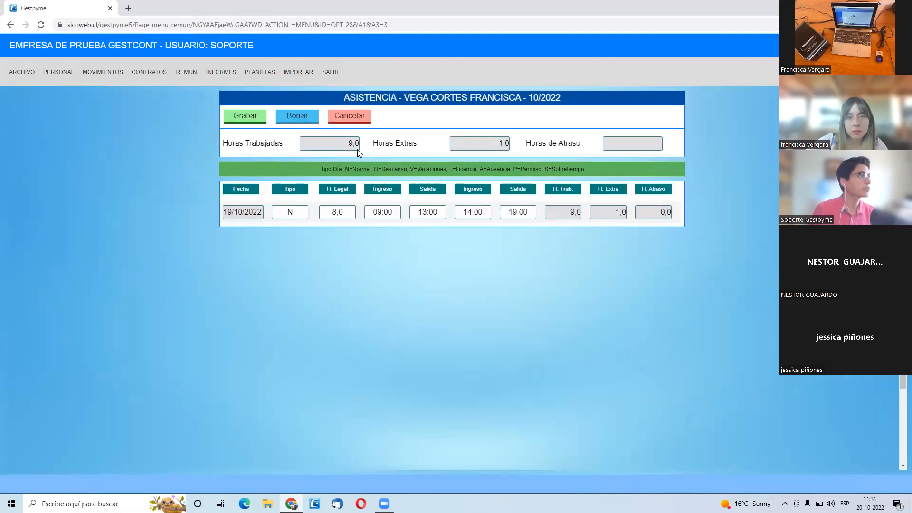
click(352, 122)
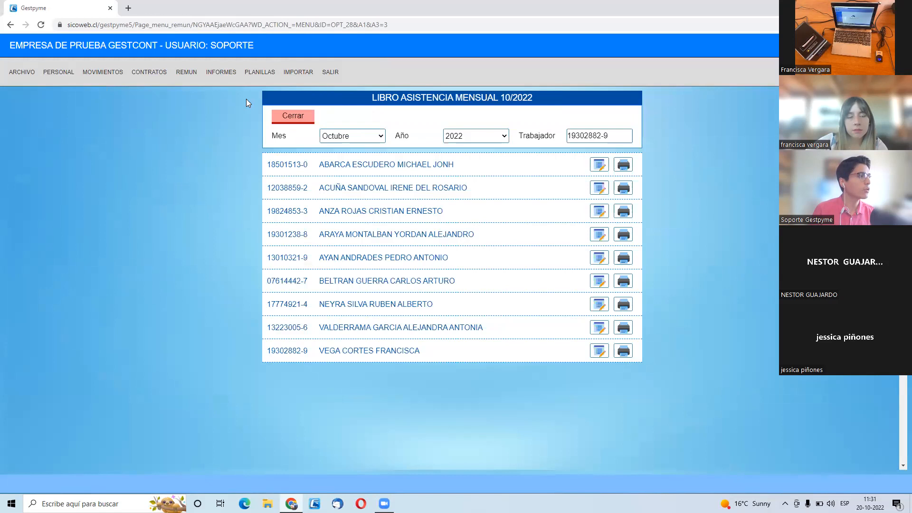
- Open the same worker's personnel record from the company workers list to examine the assigned shift
mouse_move(59, 73)
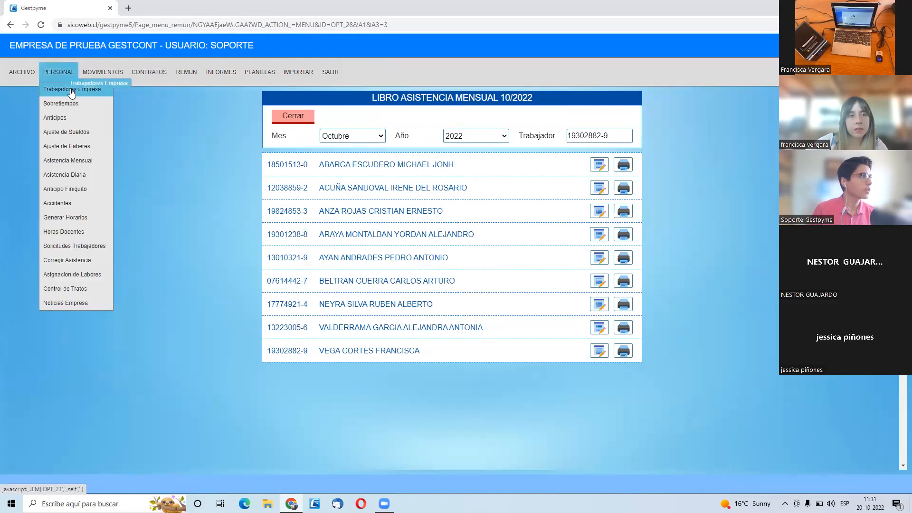
click(71, 90)
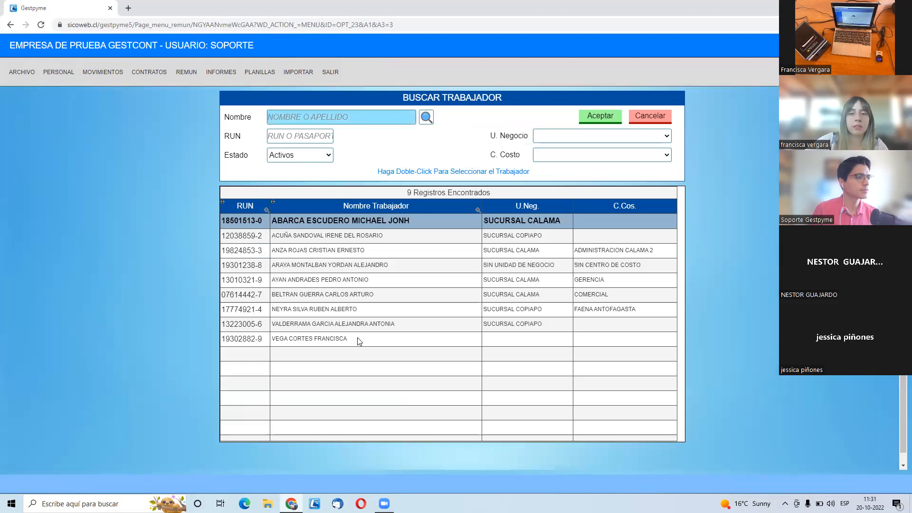
double_click(357, 337)
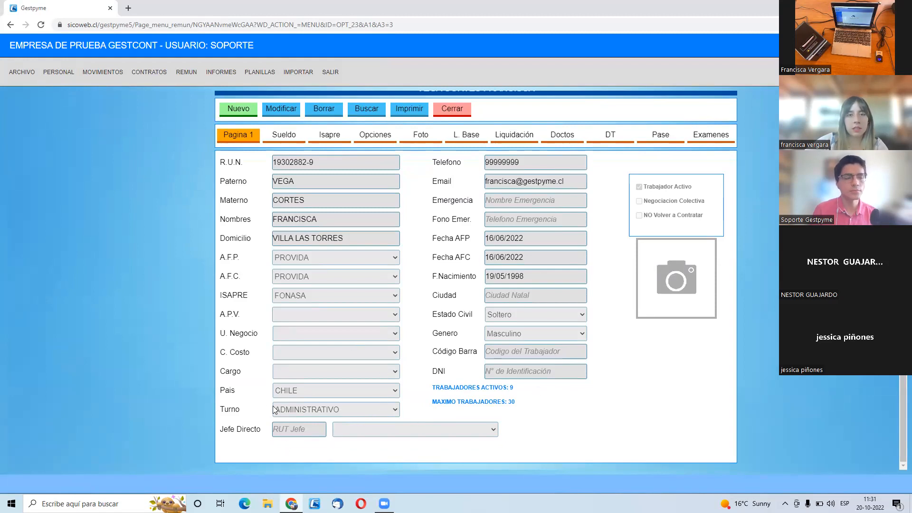
- Open the October 2022 monthly attendance sheet of the worker listed fifth in the attendance book
scroll(298, 385, up, 1)
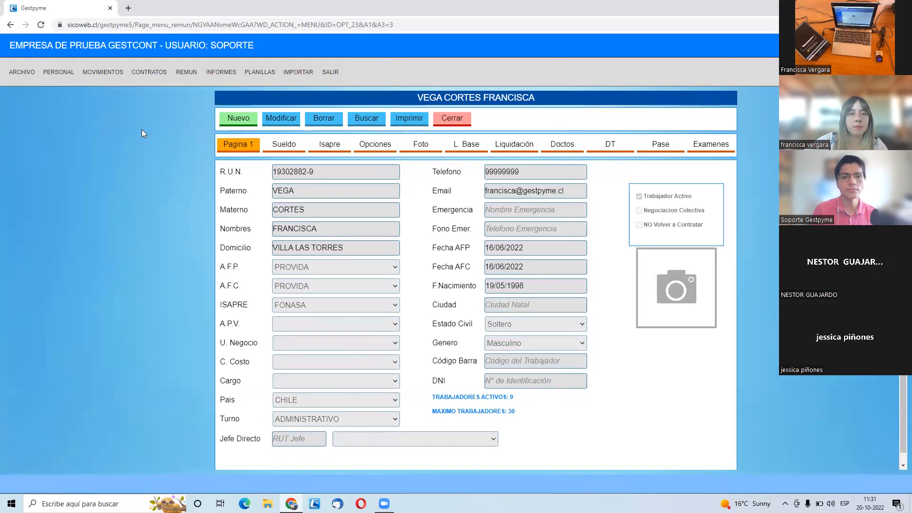
mouse_move(59, 72)
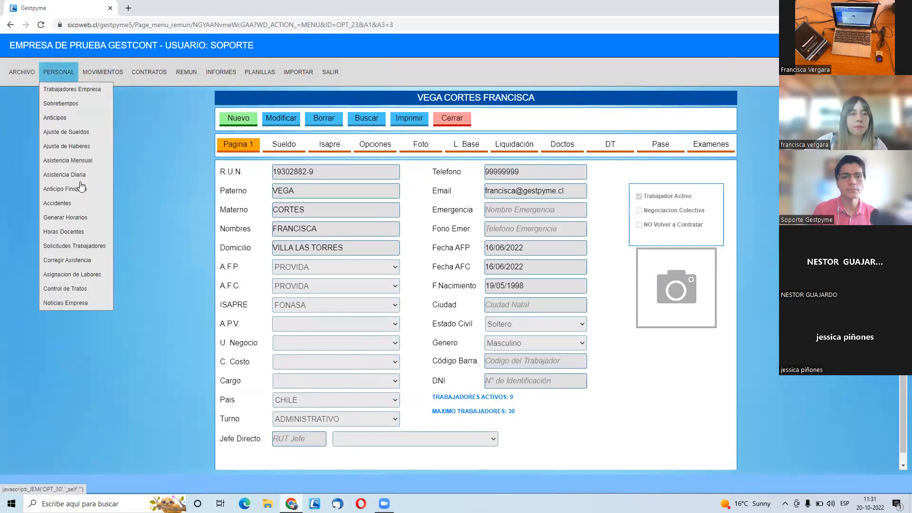
click(102, 161)
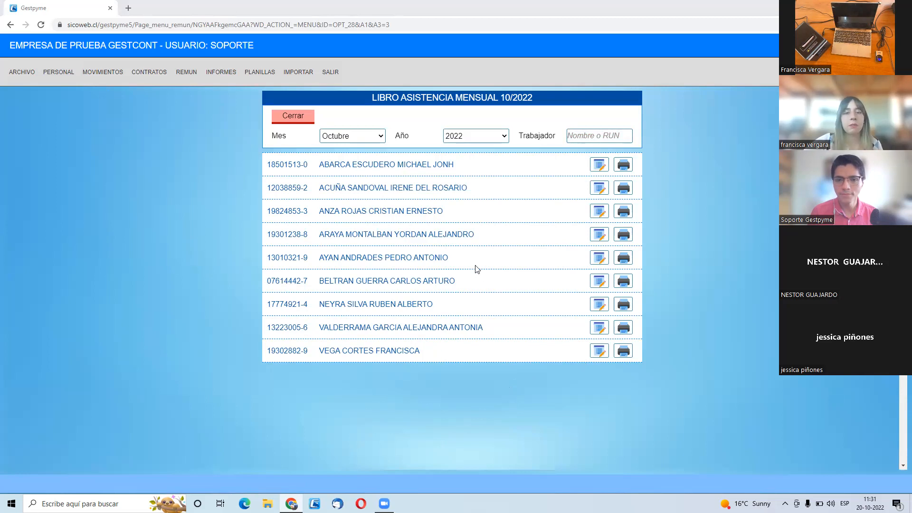
click(601, 261)
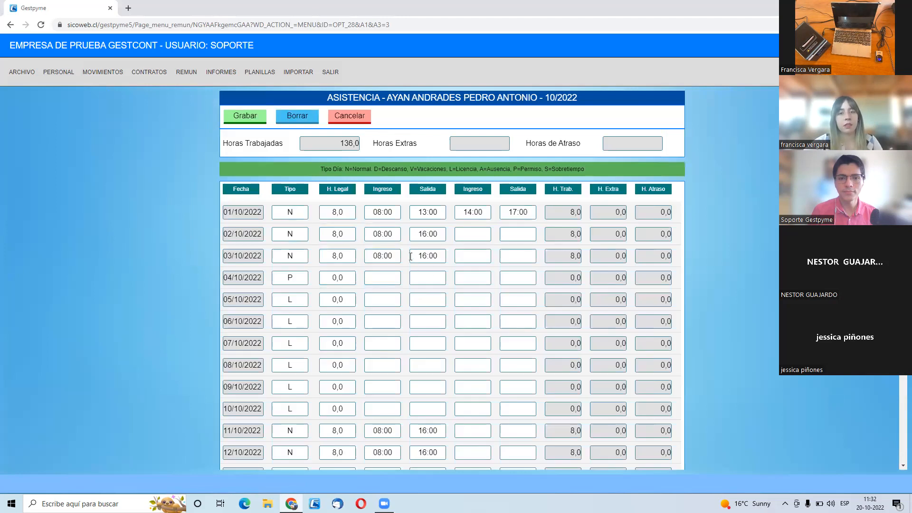
- Look up the same worker's October 2022 medical licences by searching for the worker's first name
mouse_move(95, 73)
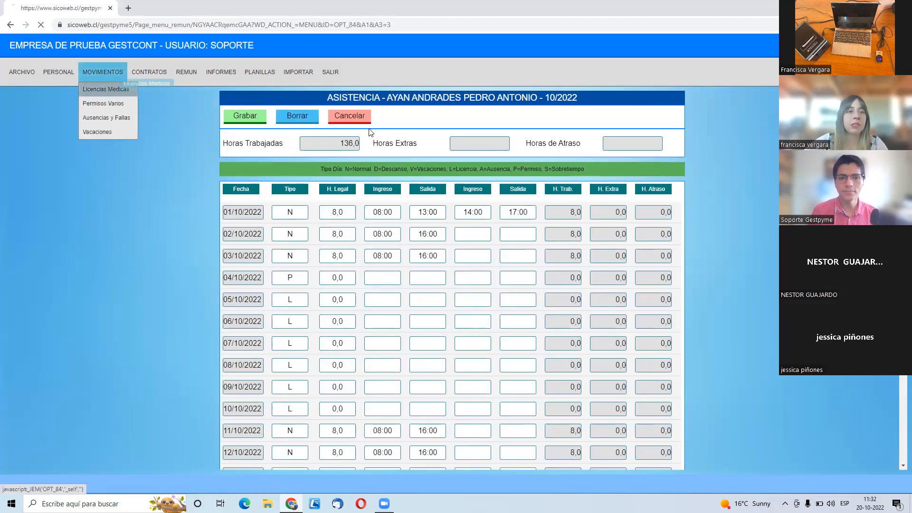
click(99, 88)
click(299, 152)
text(OEDR)
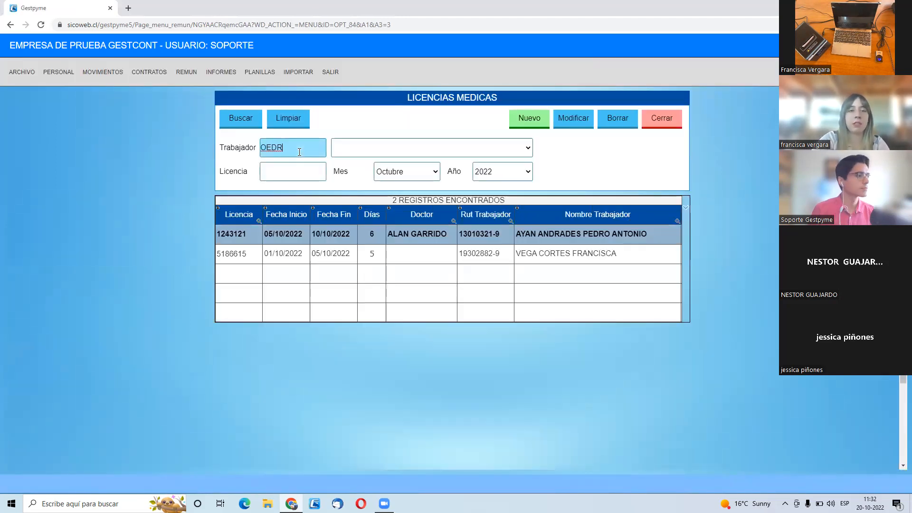
key(BackSpace)
key(BackSpace)
key(BackSpace)
key(BackSpace)
text(PEDRO)
key(Return)
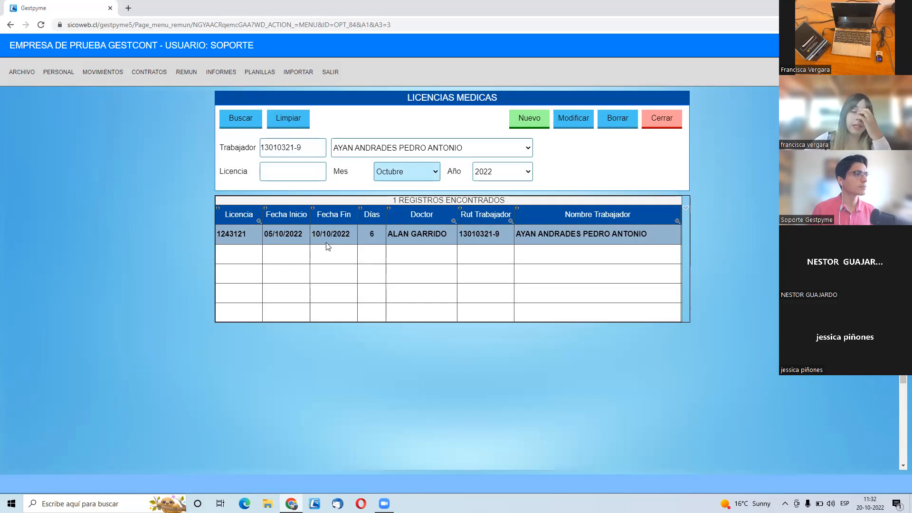
- Look up the same worker's permission records in Permisos Varios
mouse_move(103, 71)
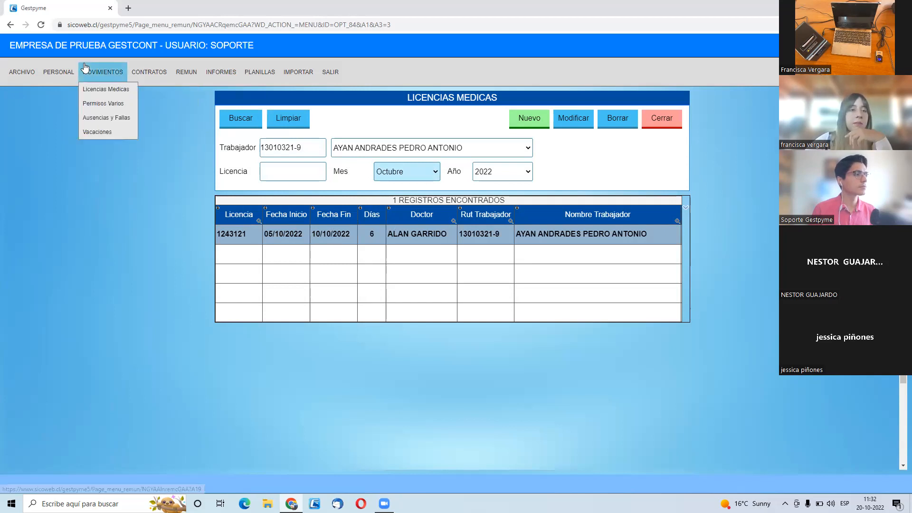
click(102, 99)
click(372, 154)
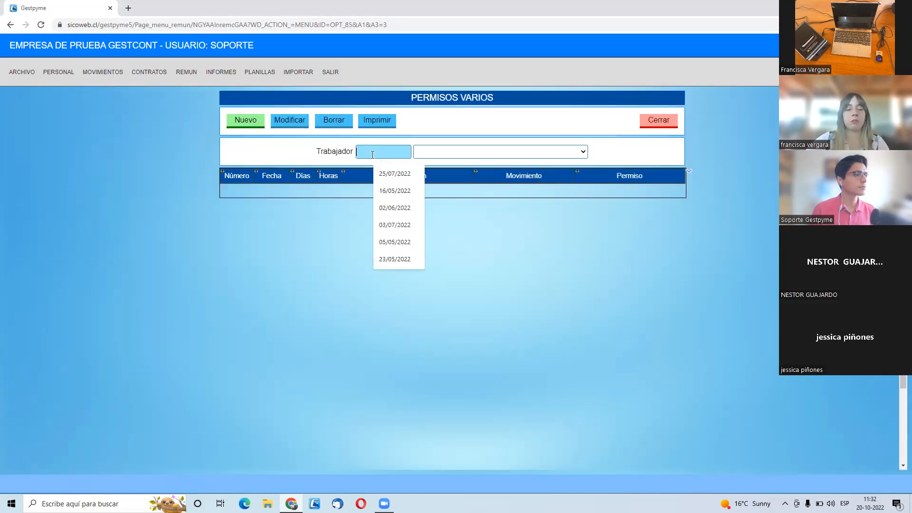
key(Tab)
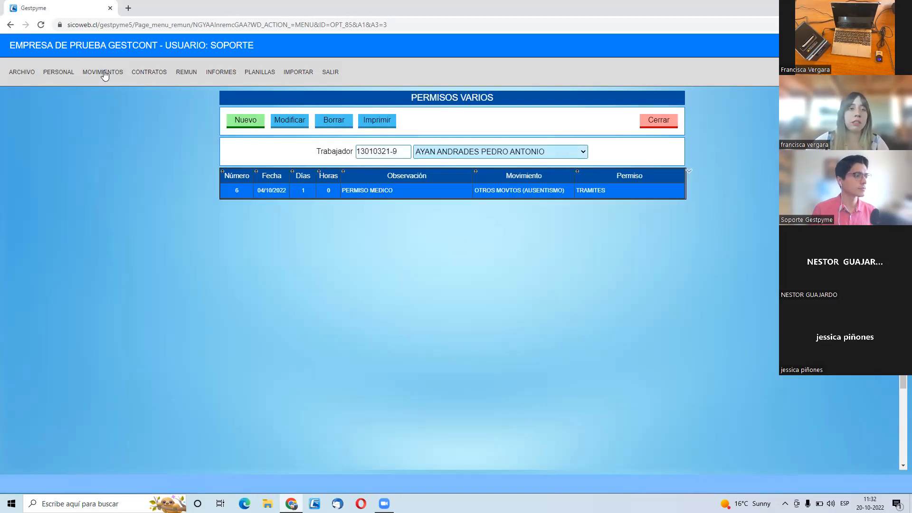
- Look up the same worker's absence records in Ausencias y Fallas
mouse_move(104, 75)
click(117, 117)
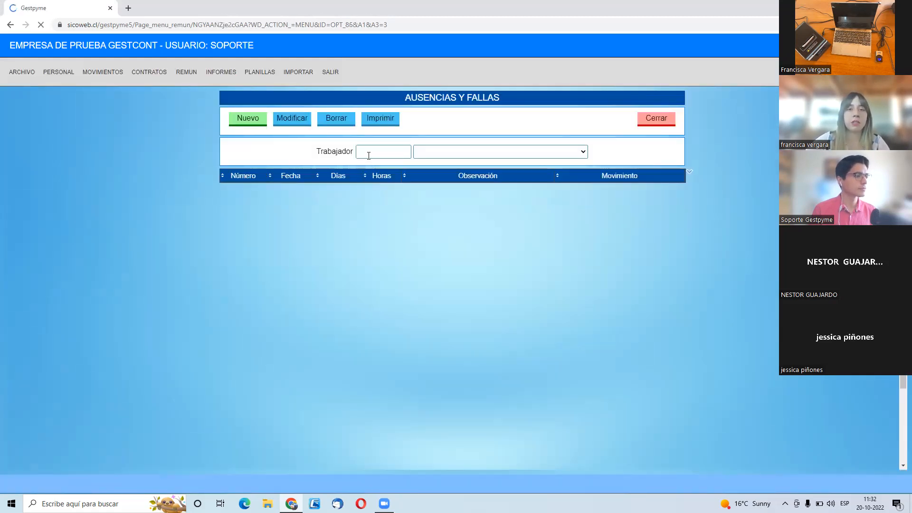
click(369, 156)
key(Tab)
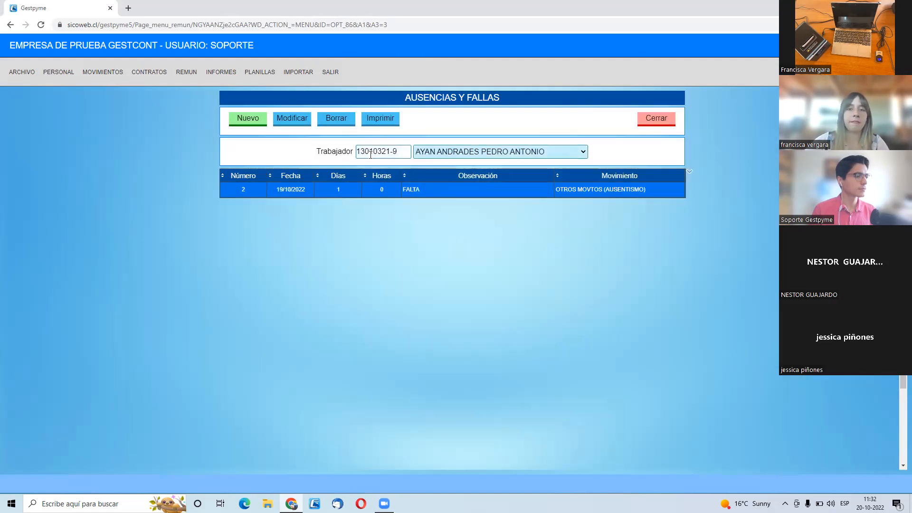
- Look up the same worker's vacation records in vacation control by the worker's surname
mouse_move(103, 72)
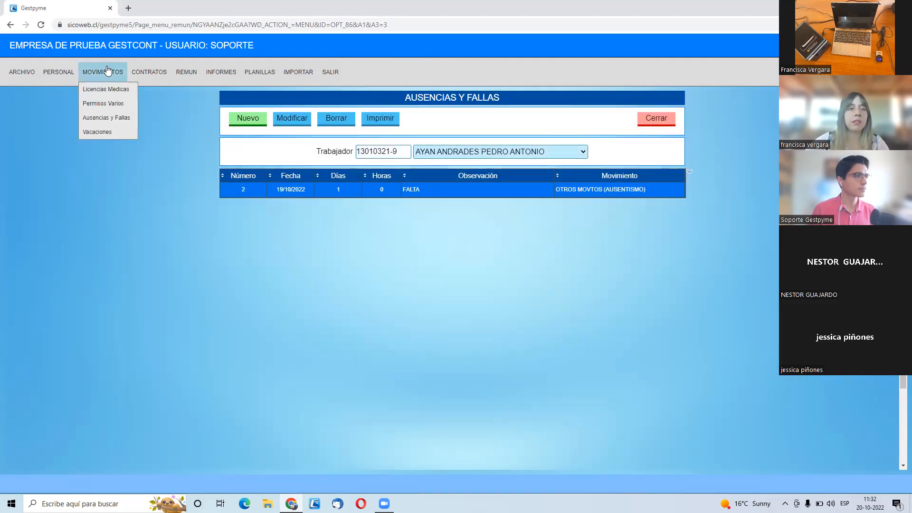
click(112, 138)
click(421, 145)
text(N)
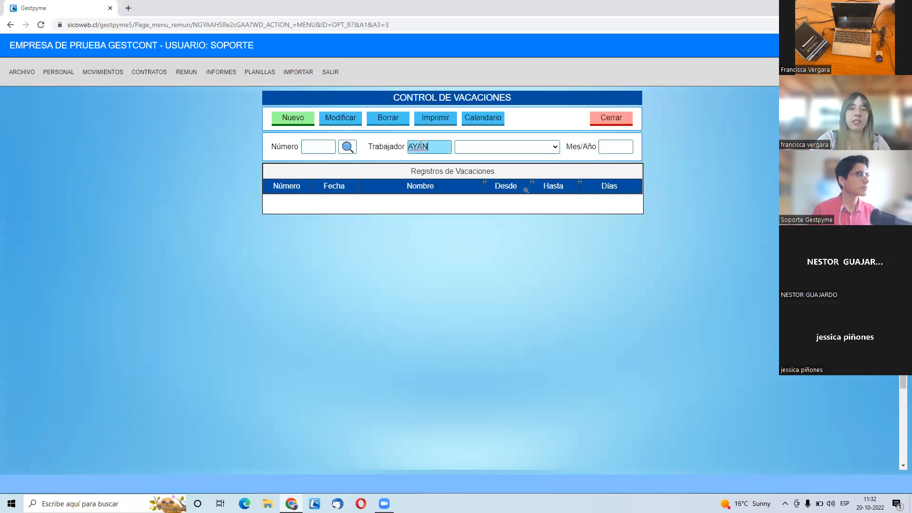
key(Tab)
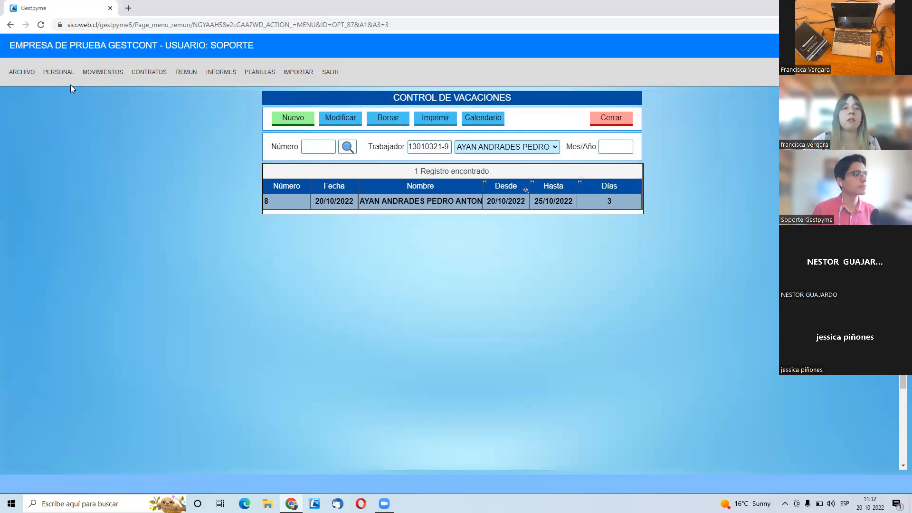
- Reopen the same worker's October 2022 monthly attendance sheet and check the permission day type on 04/10/2022
mouse_move(59, 73)
click(90, 156)
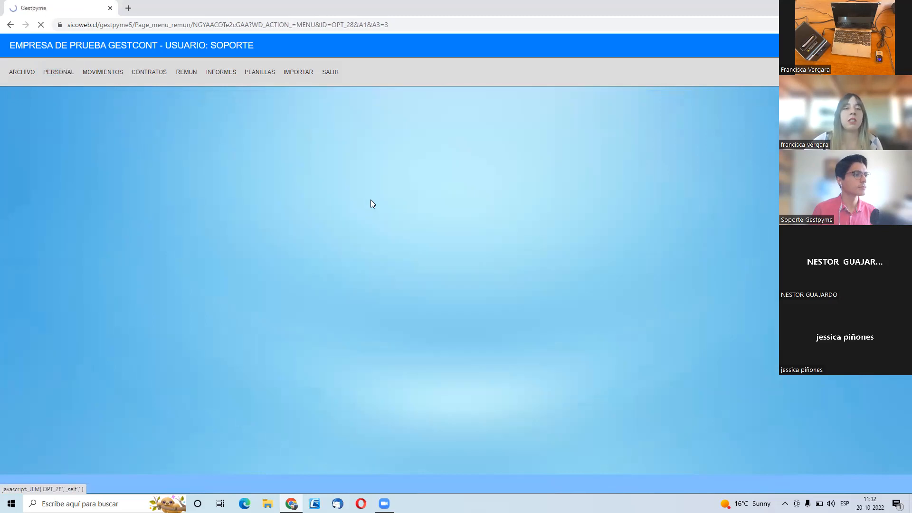
click(592, 262)
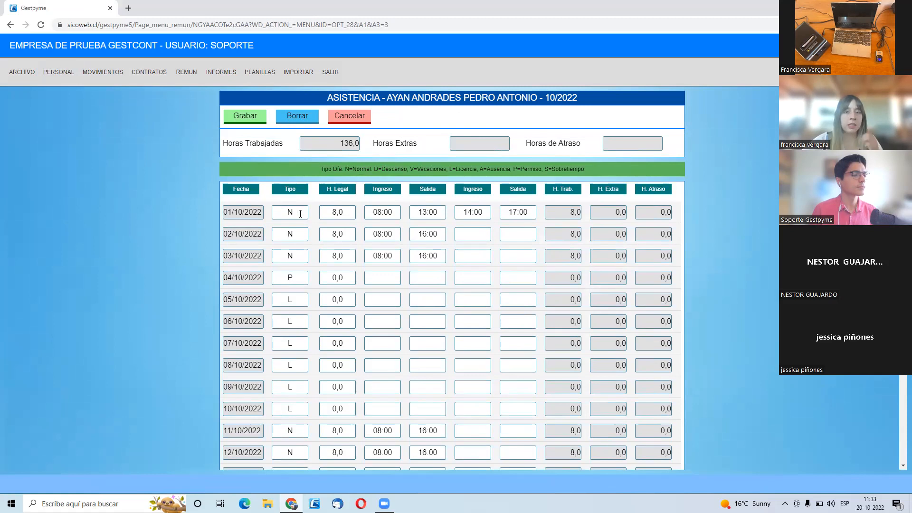
scroll(300, 214, down, 1)
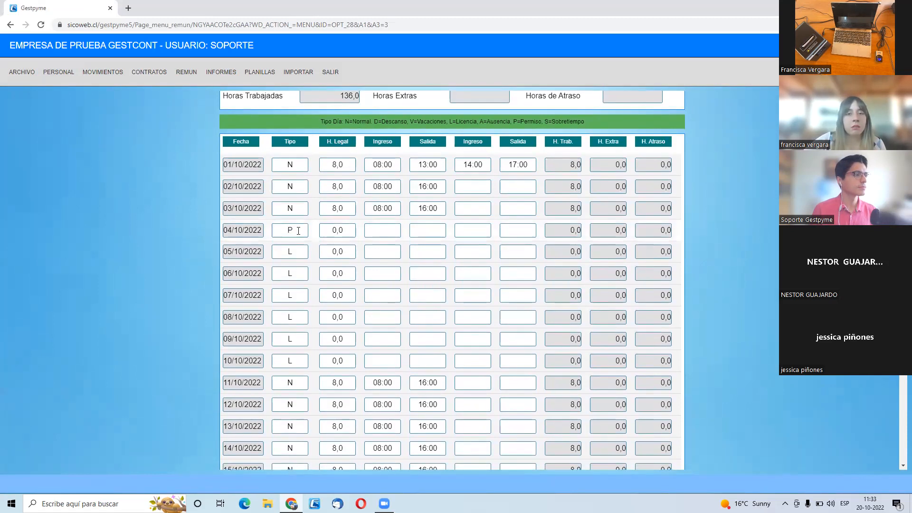
scroll(292, 228, down, 5)
scroll(298, 226, up, 5)
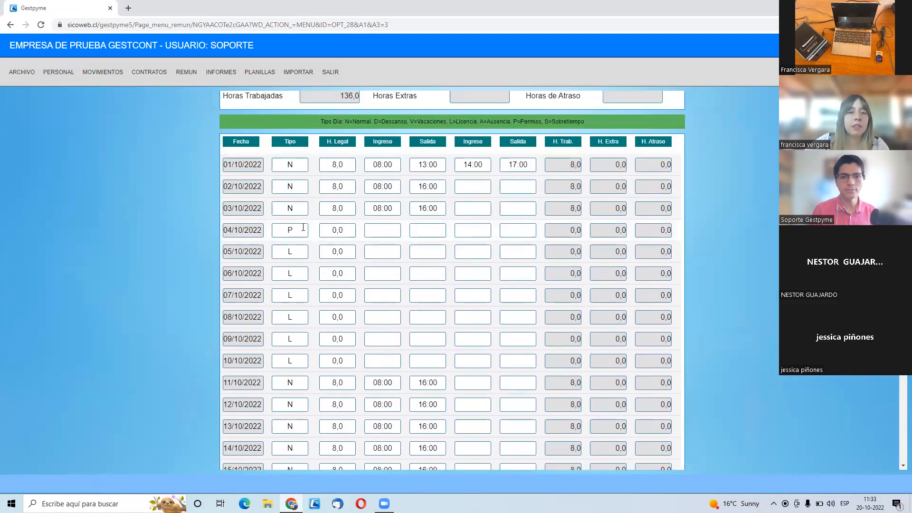
click(304, 231)
scroll(306, 233, down, 10)
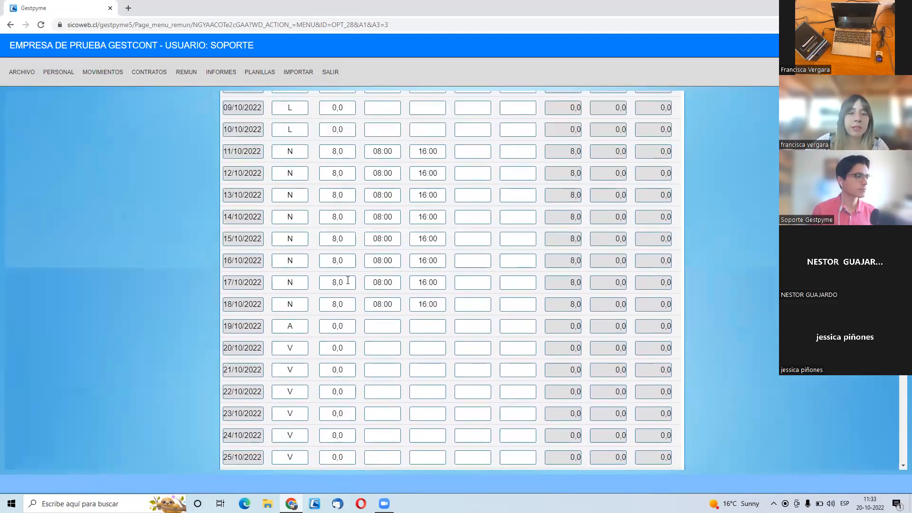
scroll(361, 308, up, 2)
scroll(375, 326, up, 8)
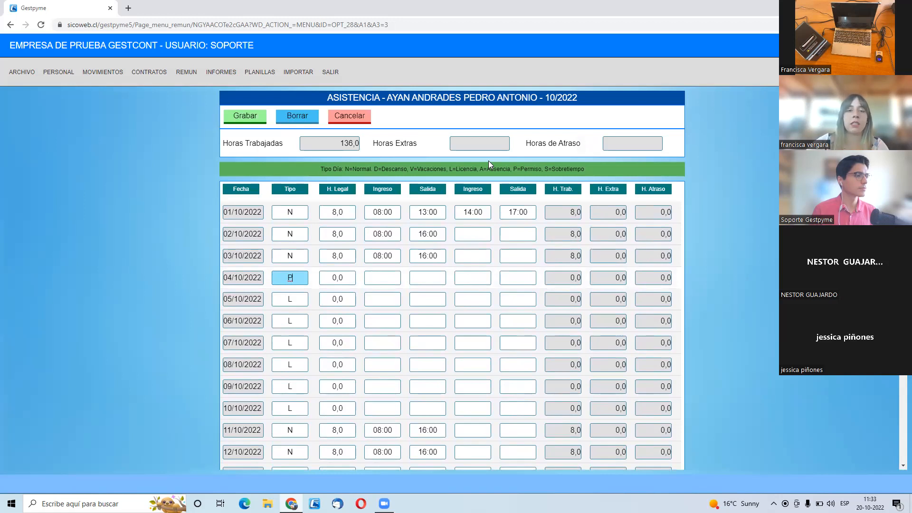
- Check the licence days from 05/10/2022 to 10/10/2022 and the absence on 19/10/2022 against the day type legend
click(287, 302)
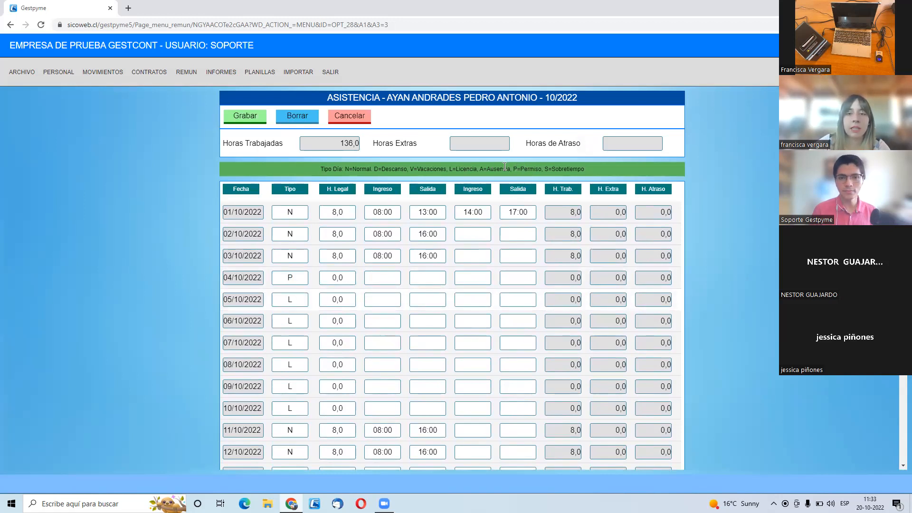
drag(449, 169, 478, 169)
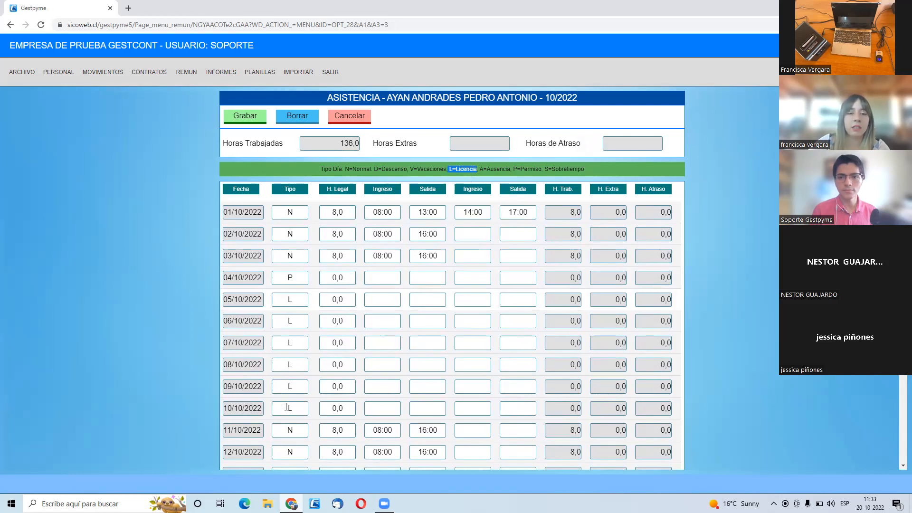
scroll(287, 408, down, 3)
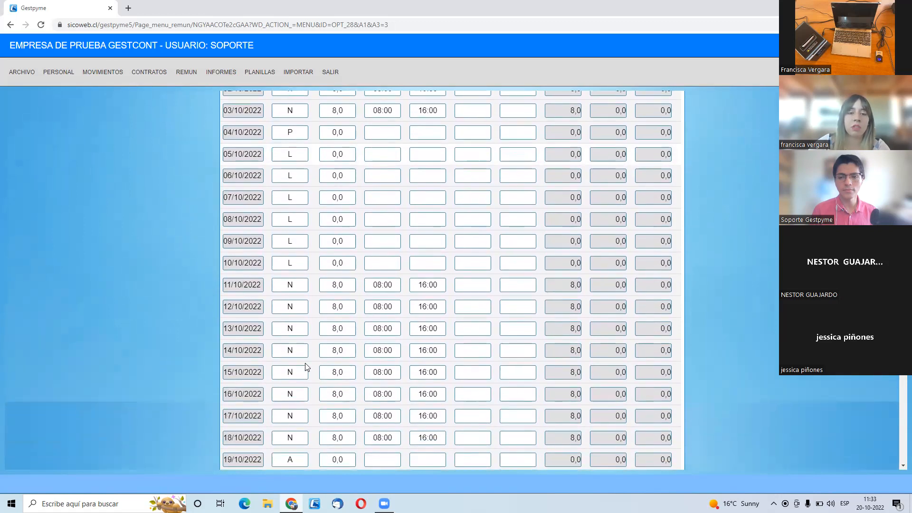
scroll(306, 367, down, 2)
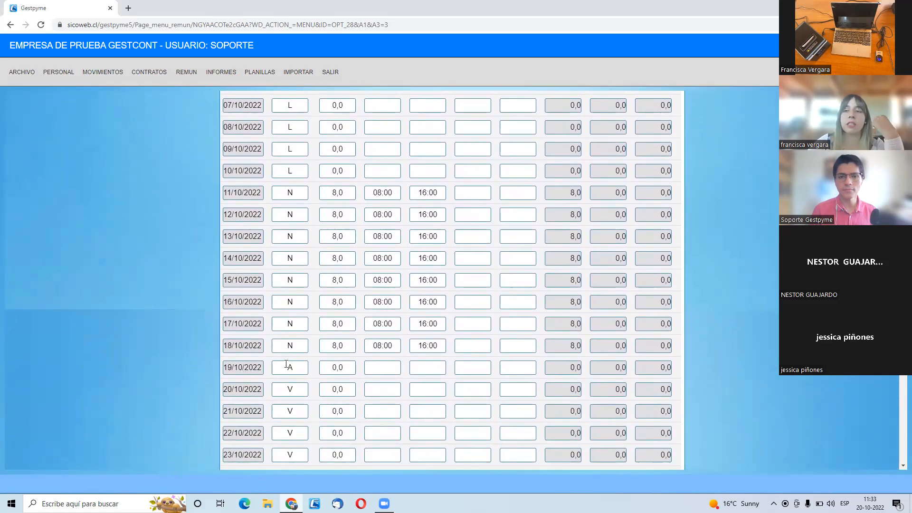
drag(286, 364, 321, 370)
click(327, 369)
scroll(336, 365, up, 5)
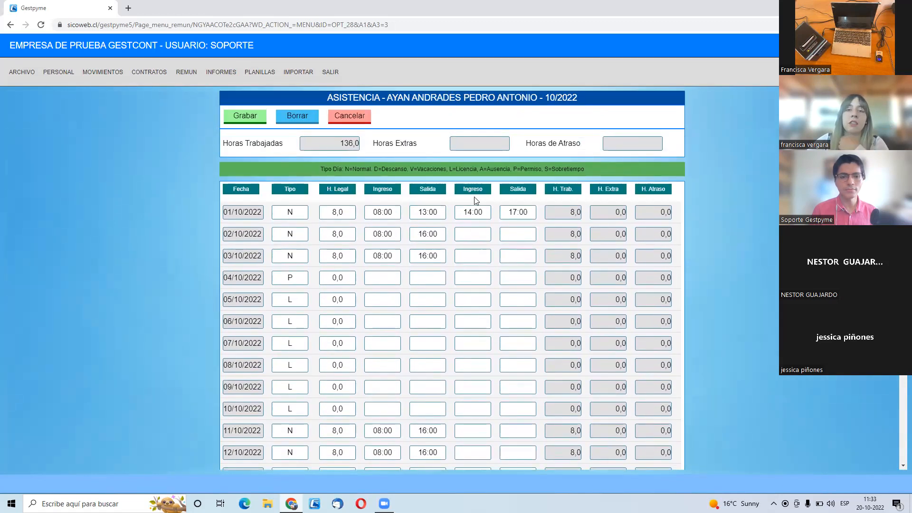
- Check the vacation days from 20/10/2022 to 25/10/2022 against the Vacaciones code in the day type legend
scroll(436, 330, down, 9)
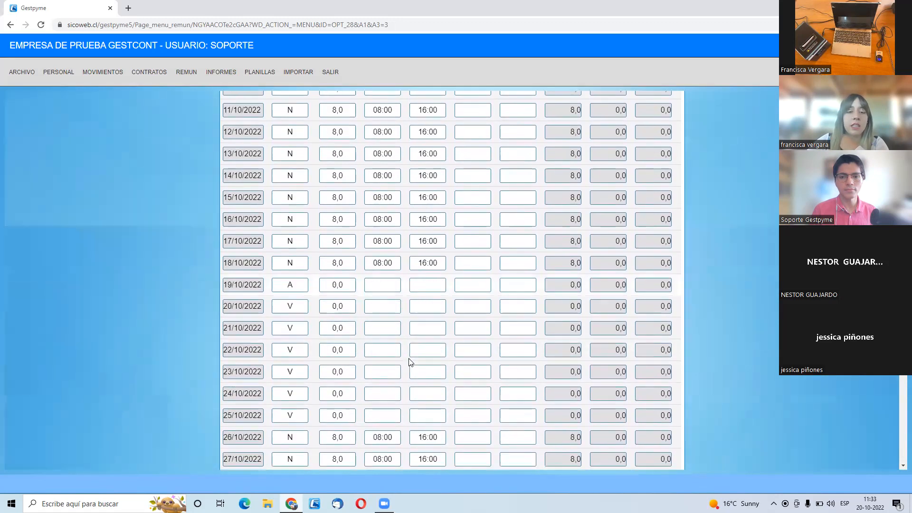
scroll(410, 351, up, 1)
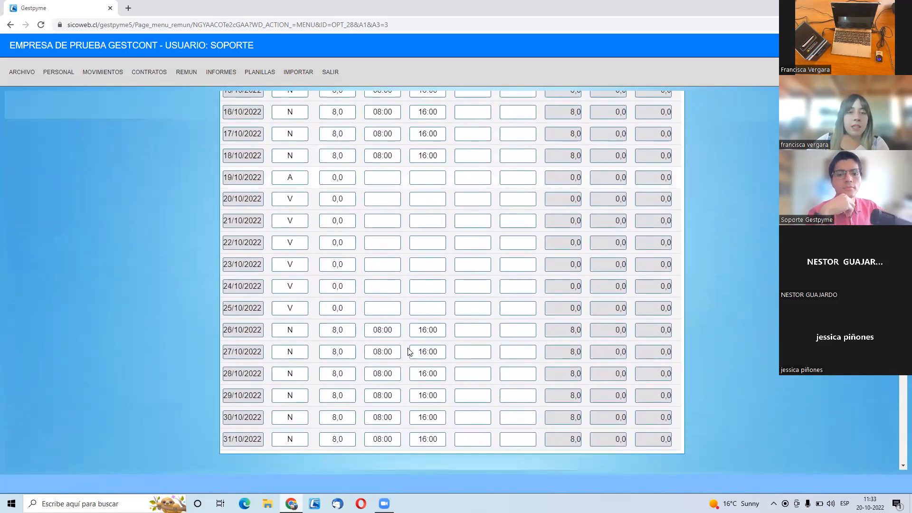
click(295, 194)
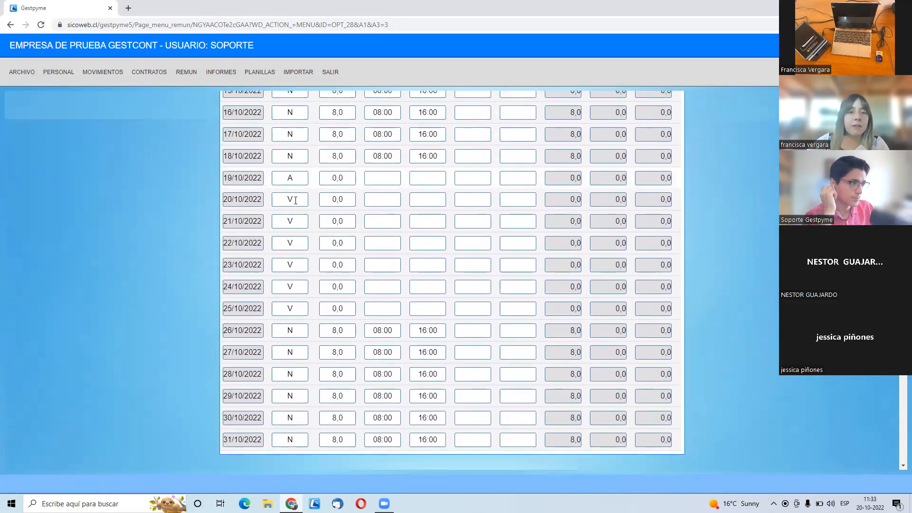
click(297, 308)
scroll(304, 306, up, 3)
scroll(308, 309, up, 10)
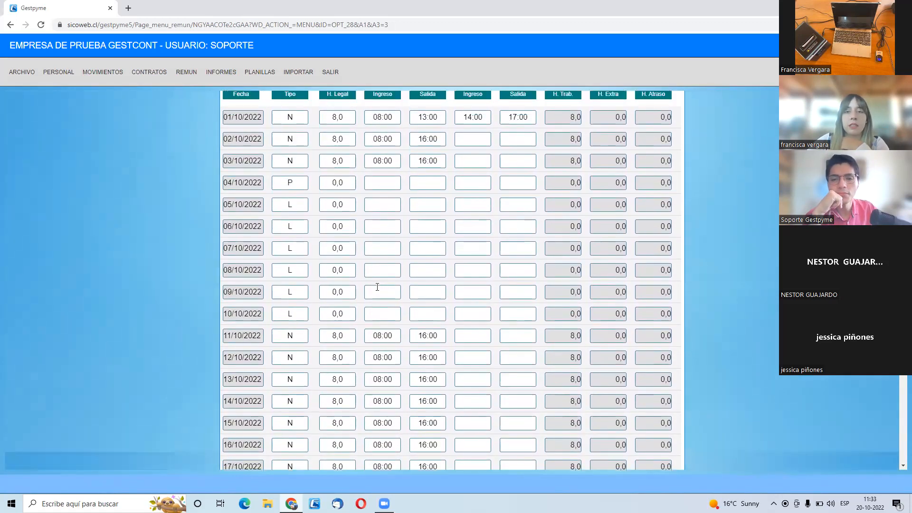
drag(409, 170, 444, 170)
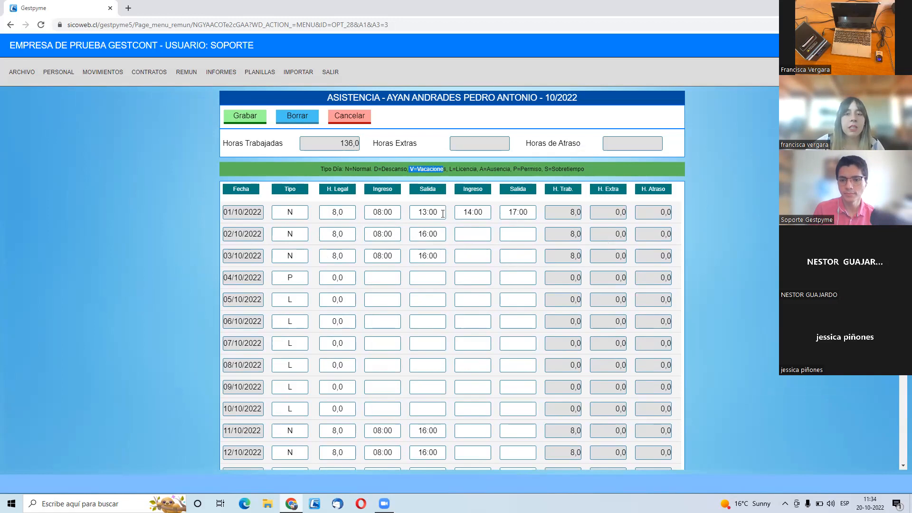
- Set the first entry time on 01/10/2022 to 09:00 in the worker's attendance sheet
click(395, 212)
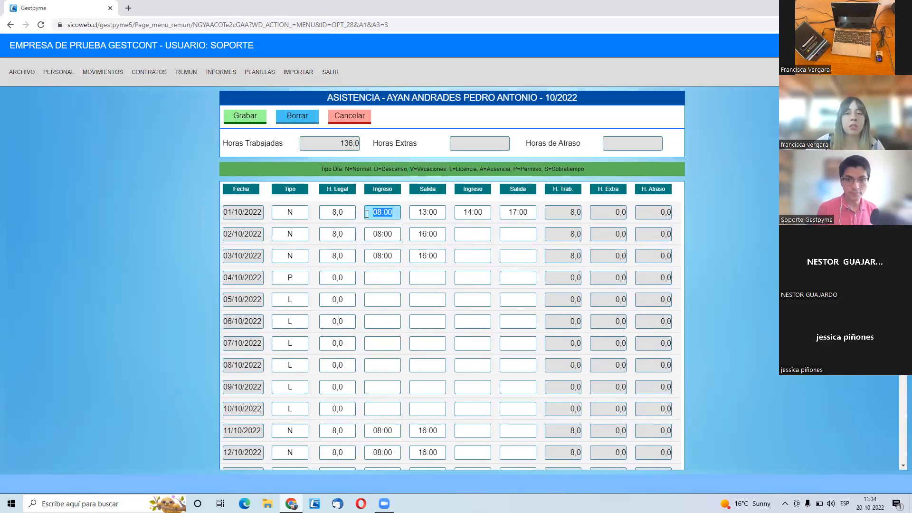
double_click(385, 212)
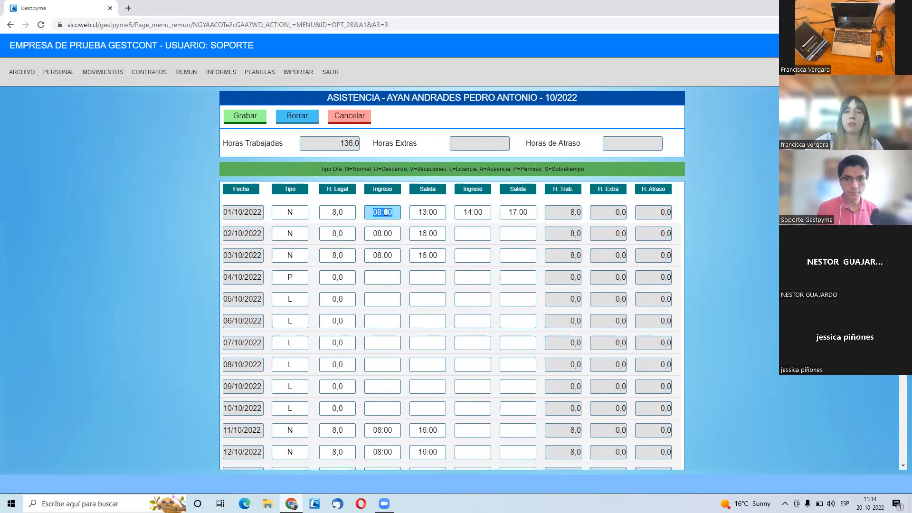
text(09:00)
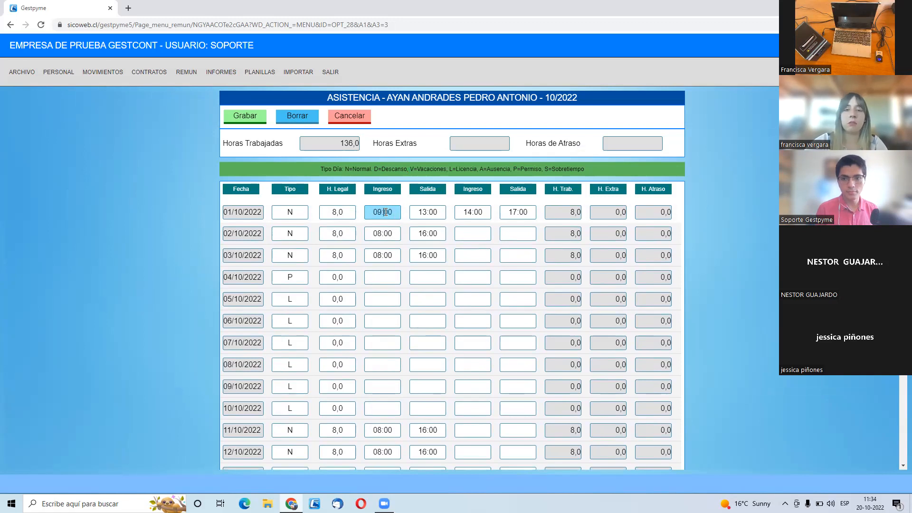
click(437, 212)
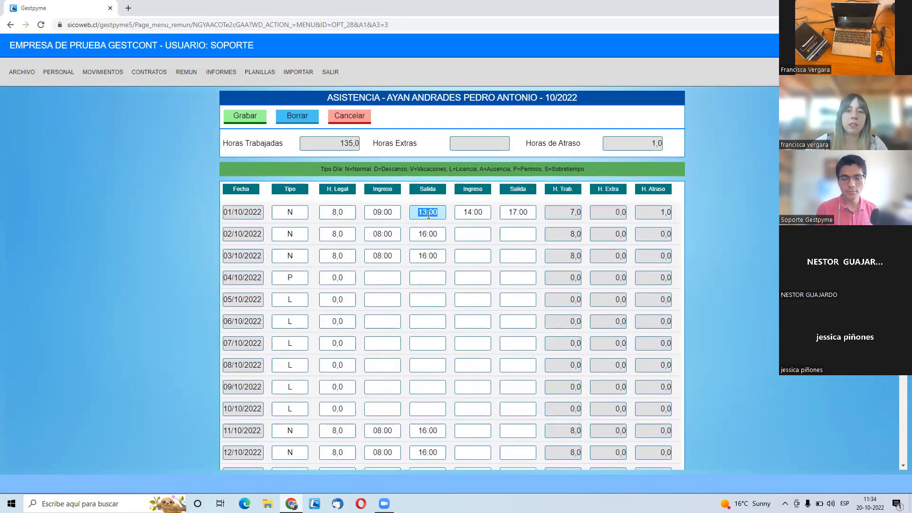
- Set the second exit time on 01/10/2022 to 16:00 in the worker's attendance sheet
click(506, 211)
text(16)
click(566, 212)
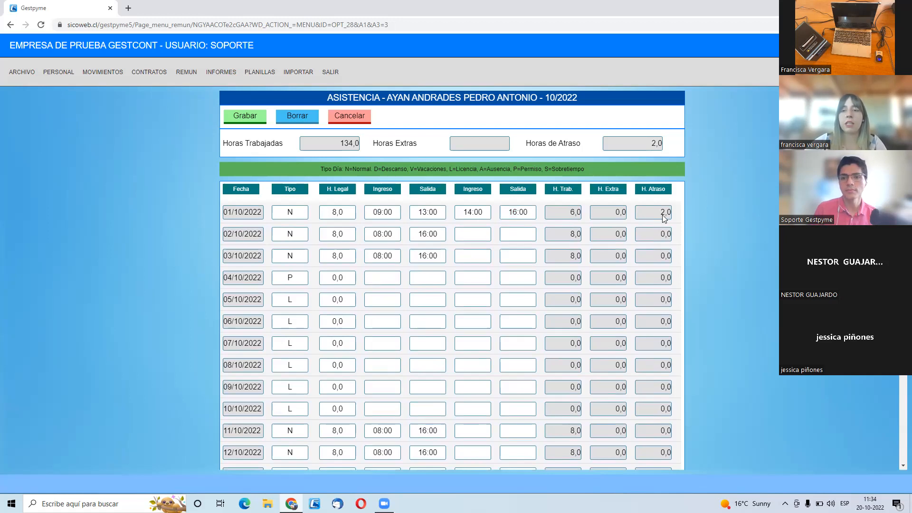
- Set the first entry time on 01/10/2022 to 07:00
drag(383, 212, 394, 217)
triple_click(394, 216)
text(0)
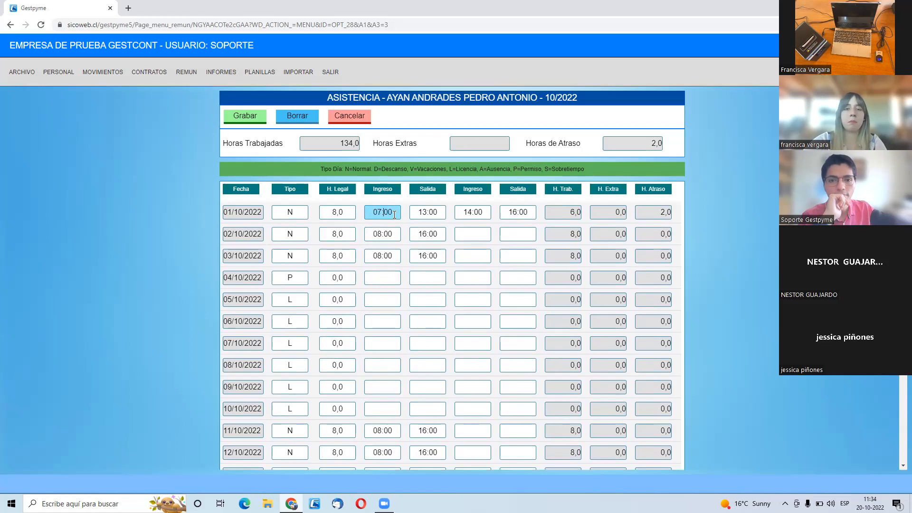
- Try 17:00 as the second exit time on 01/10/2022 and set it to 19:00 to produce overtime
click(502, 213)
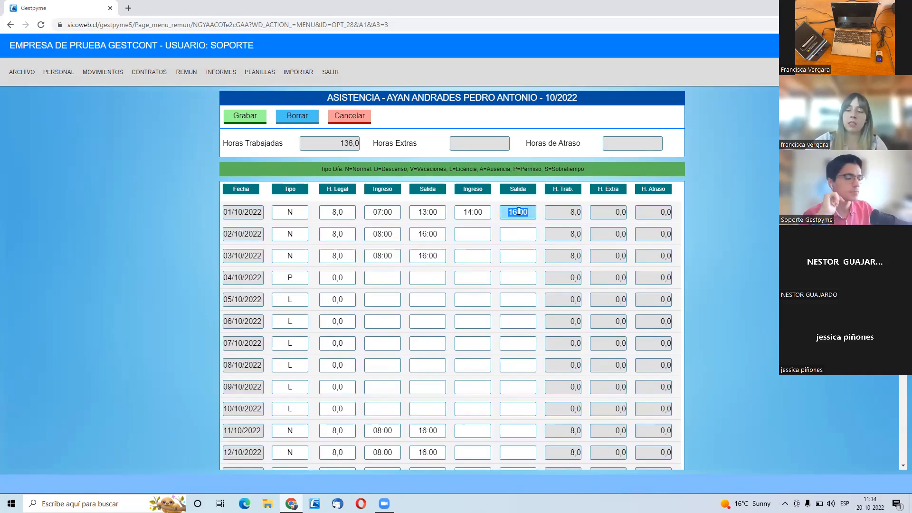
text(17)
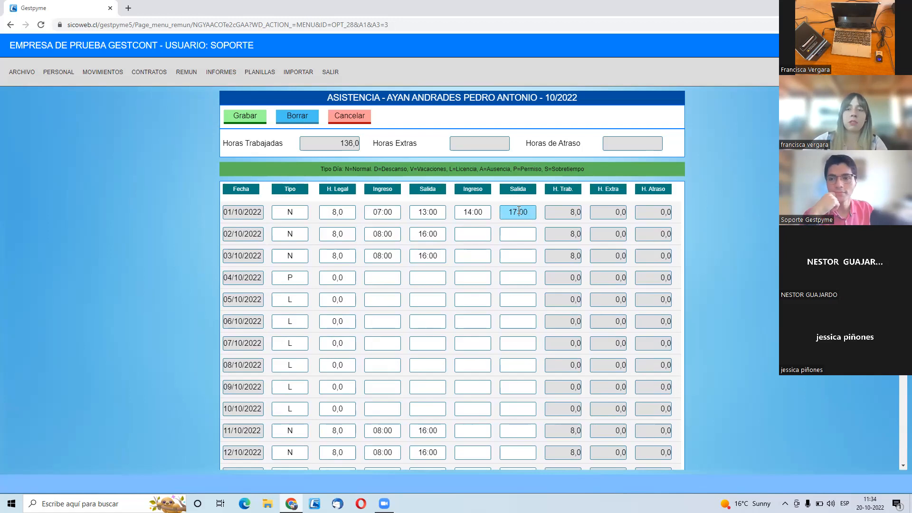
click(520, 215)
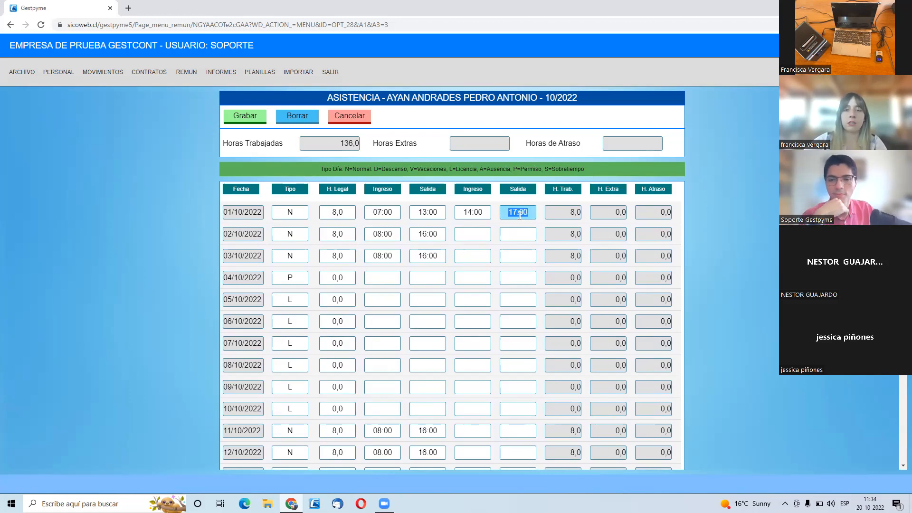
text(1)
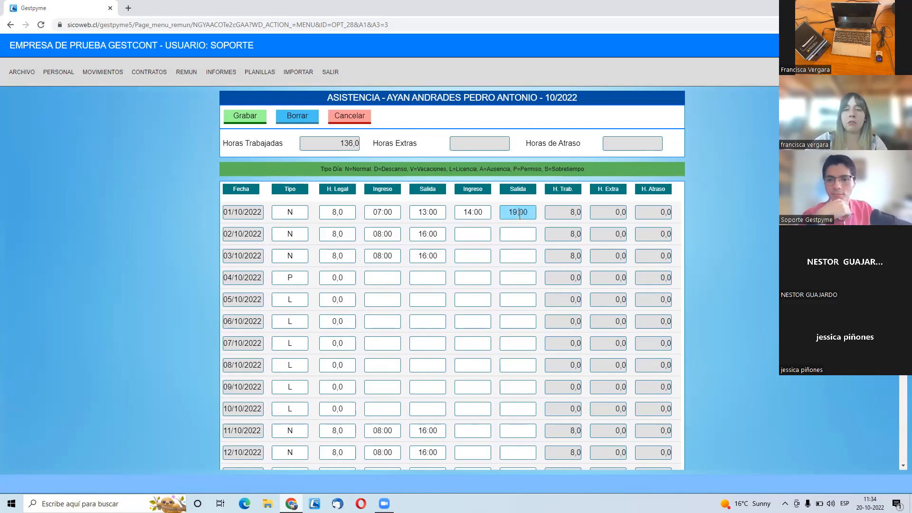
click(518, 231)
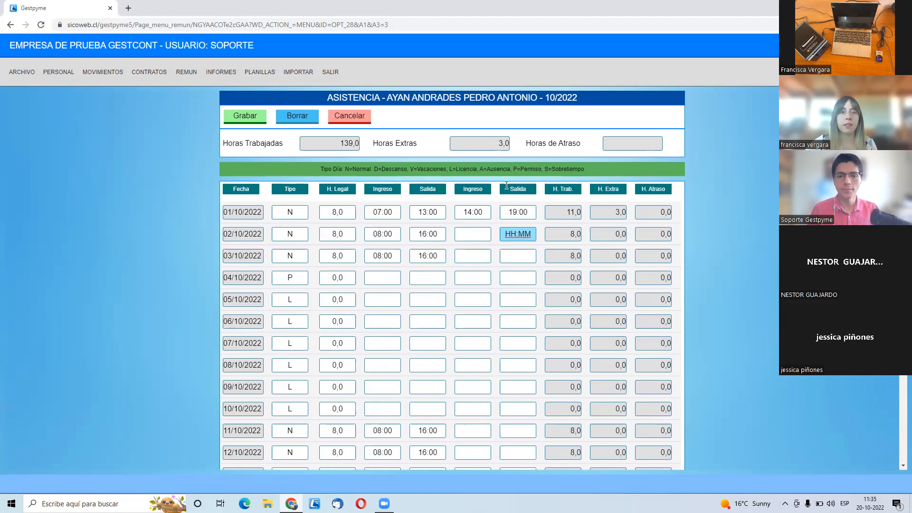
- Save the worker's October 2022 attendance sheet and open the printable monthly attendance report
scroll(456, 233, down, 4)
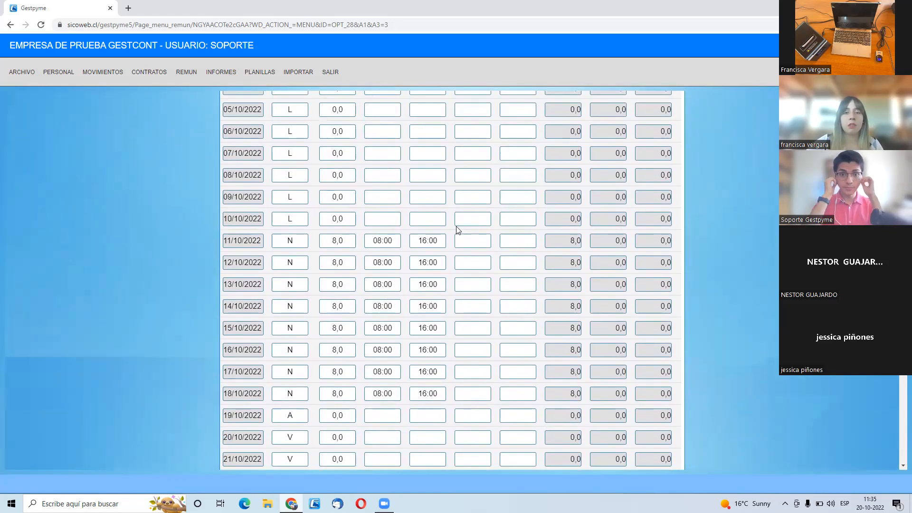
scroll(458, 230, up, 4)
click(246, 119)
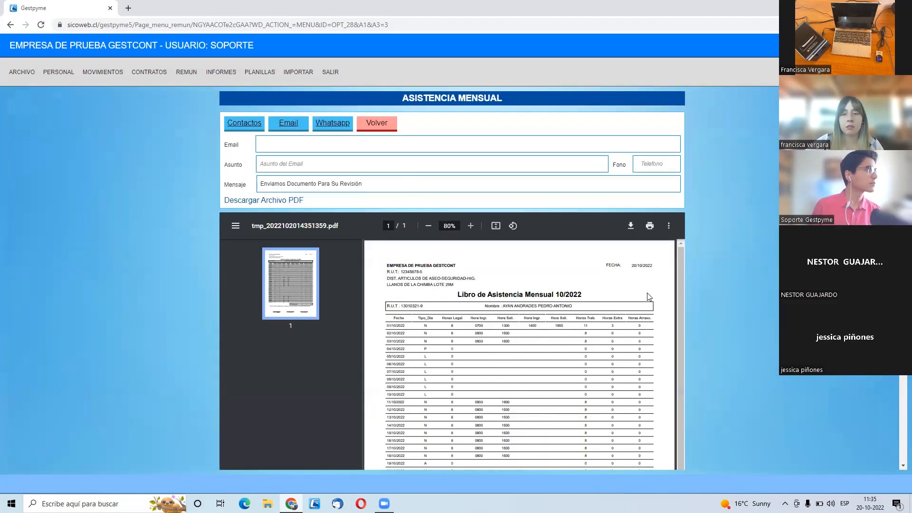
- Review the monthly report's daily rows, accumulated totals and signature lines, download it as a PDF and return to the worker list
scroll(660, 310, down, 2)
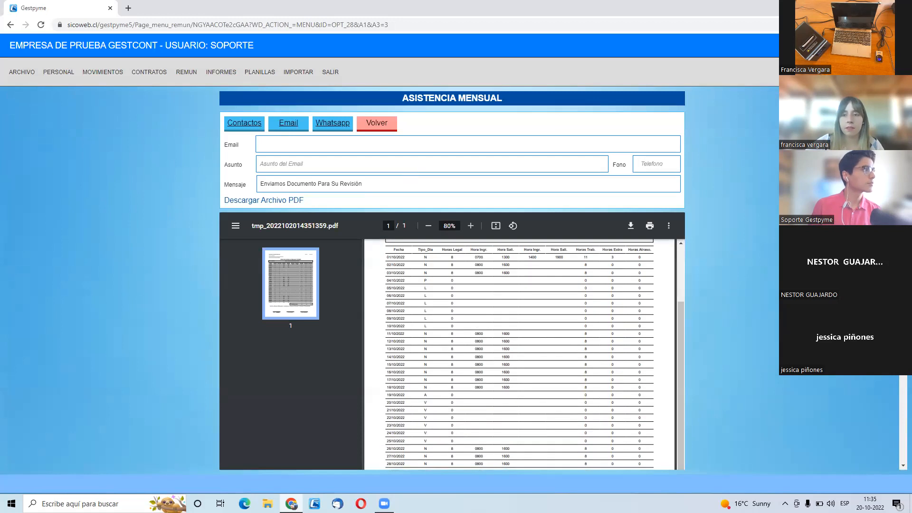
scroll(442, 380, down, 5)
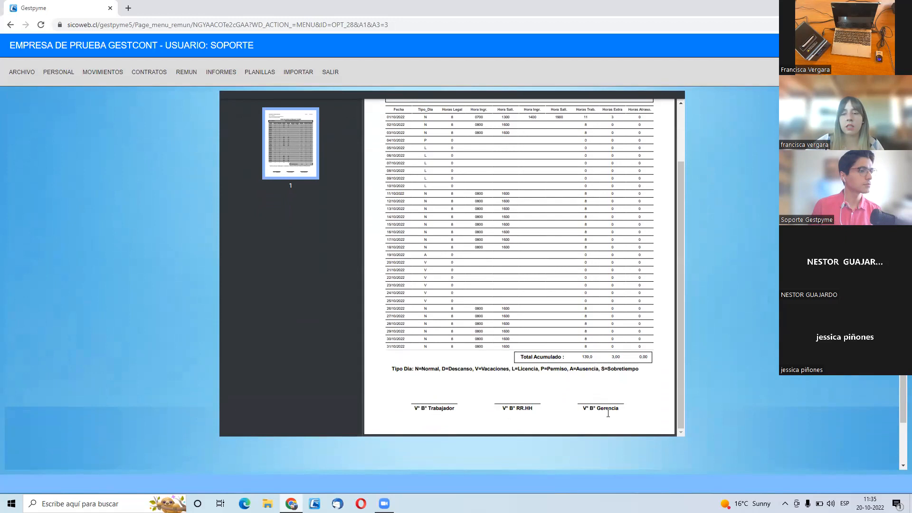
scroll(616, 393, up, 2)
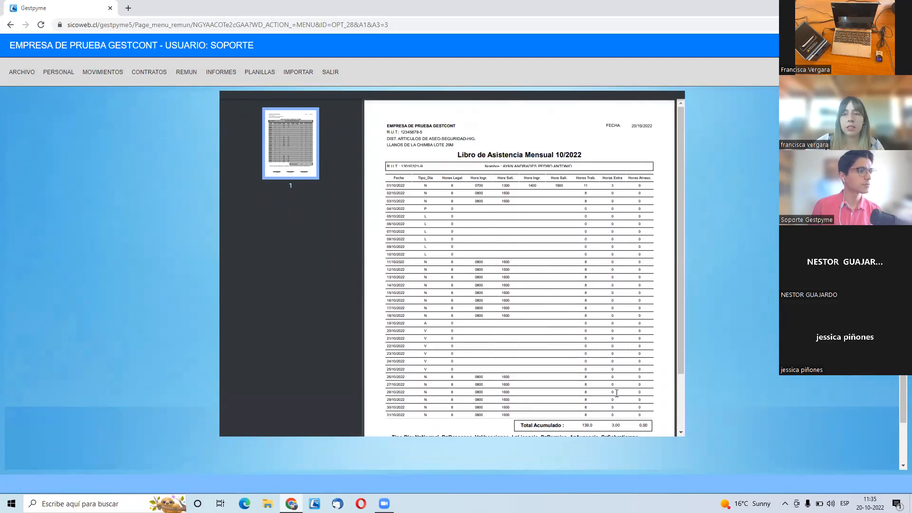
scroll(616, 197, down, 1)
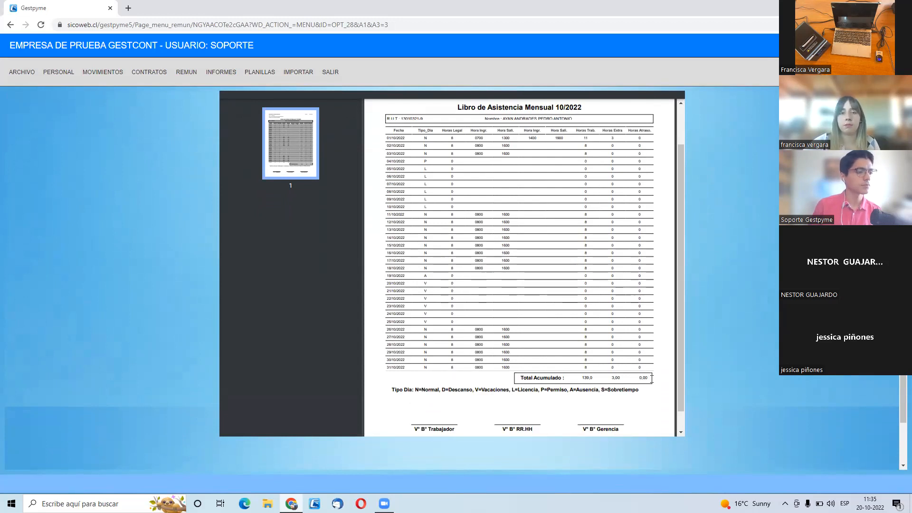
scroll(649, 379, up, 4)
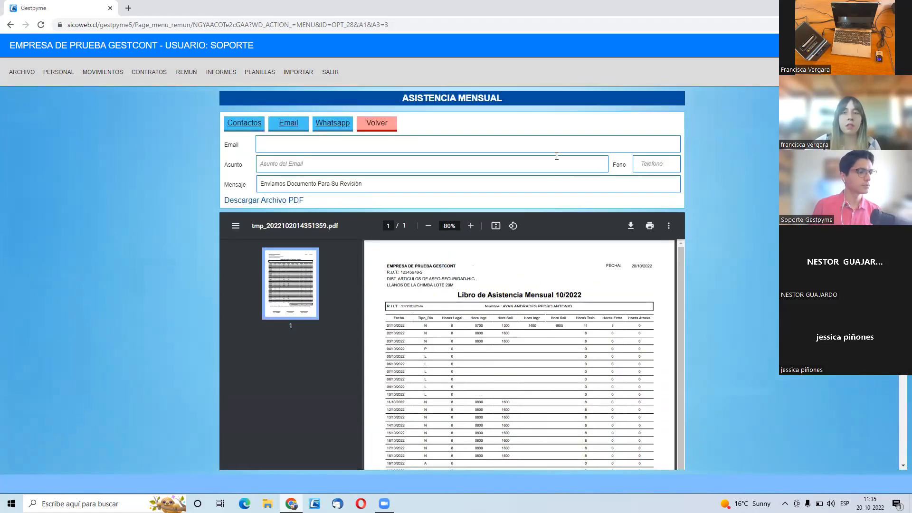
click(279, 200)
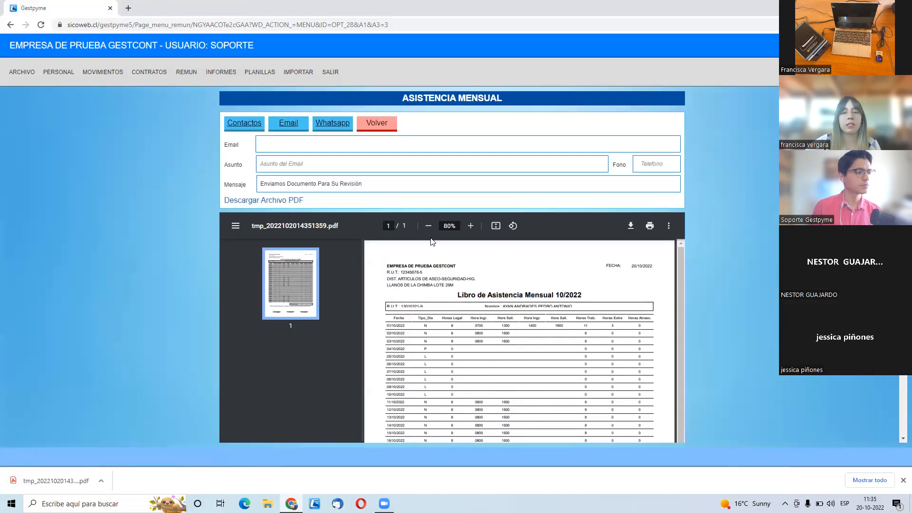
click(392, 125)
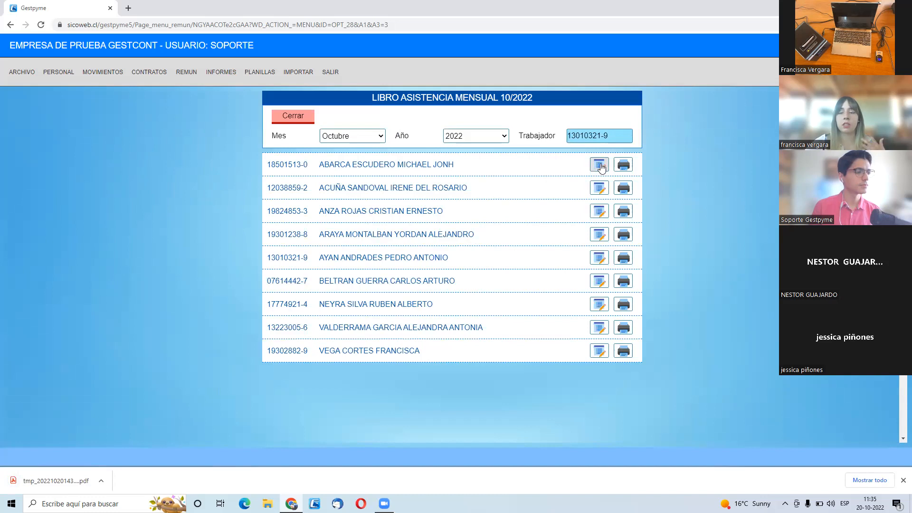
- View the first listed worker's printable October 2022 attendance report and close the monthly attendance book
click(623, 165)
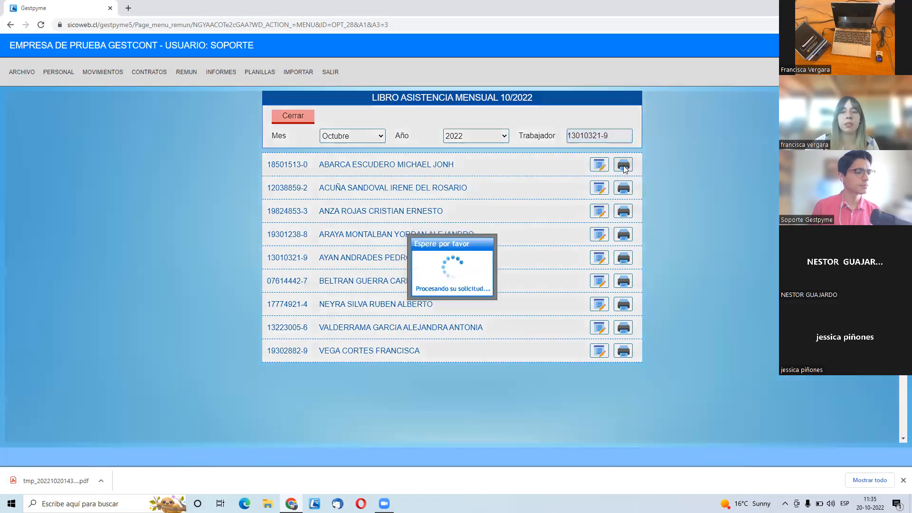
scroll(568, 252, down, 2)
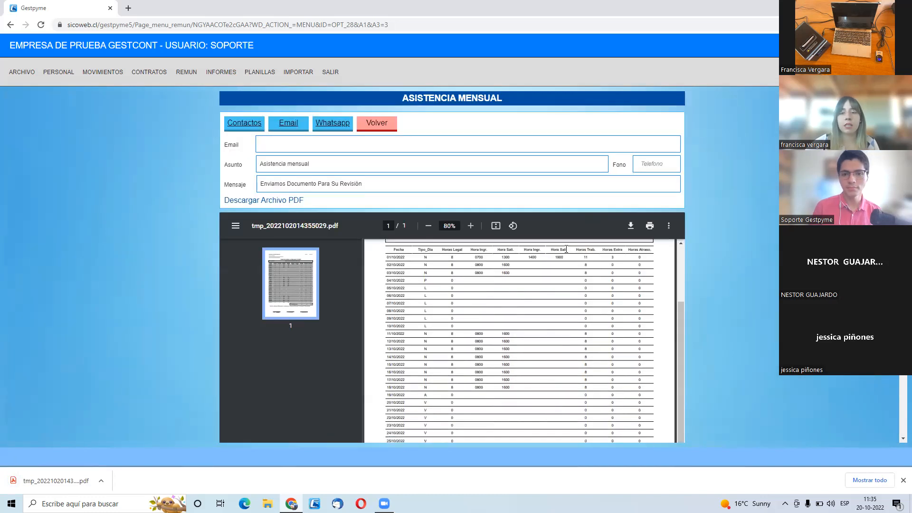
scroll(589, 289, down, 5)
scroll(522, 285, up, 6)
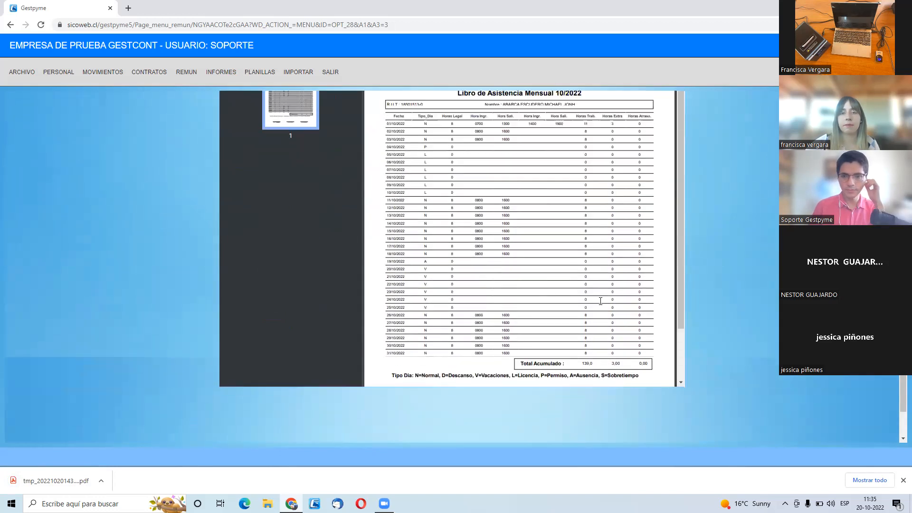
scroll(352, 204, up, 1)
click(377, 128)
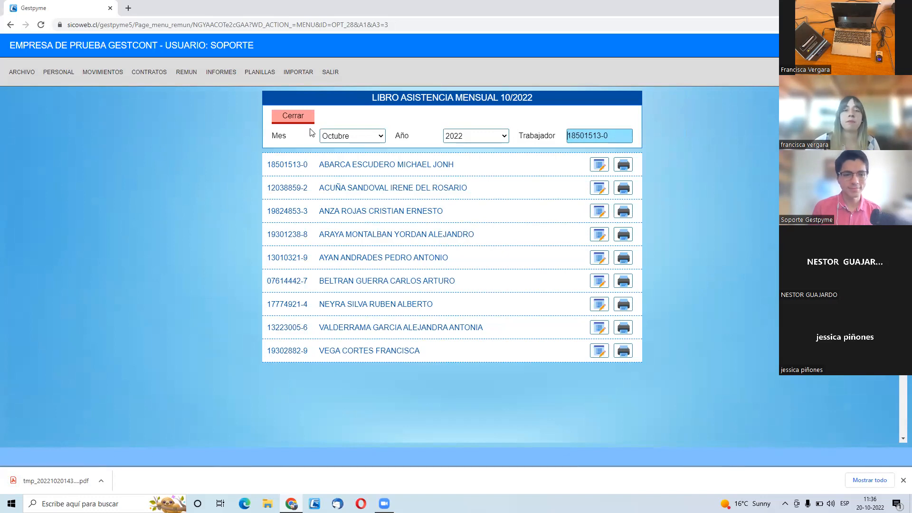
click(293, 115)
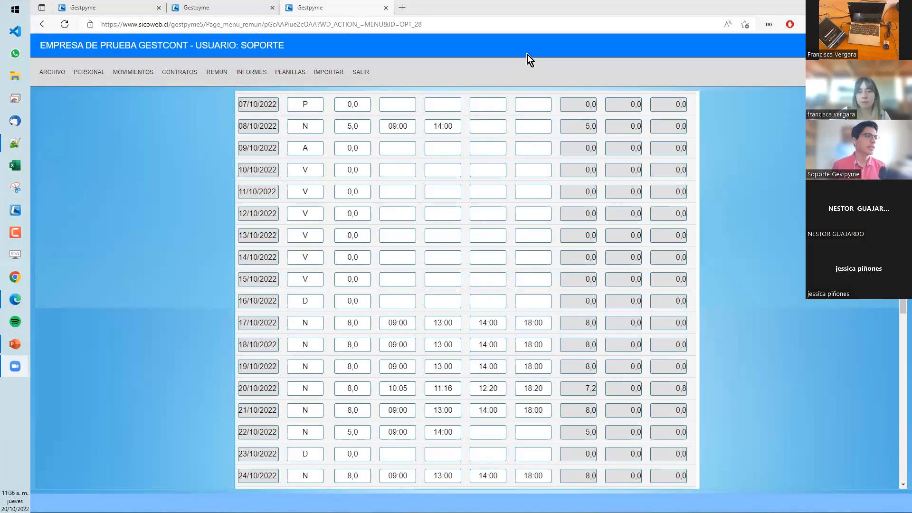
- Leave the open October 2022 attendance sheet without saving and reopen it for the last worker in the list
scroll(748, 246, up, 5)
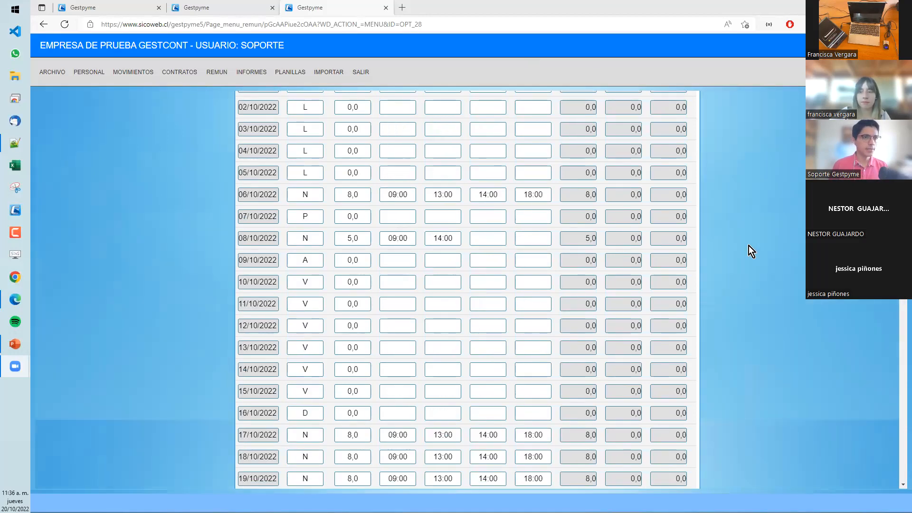
scroll(560, 238, up, 1)
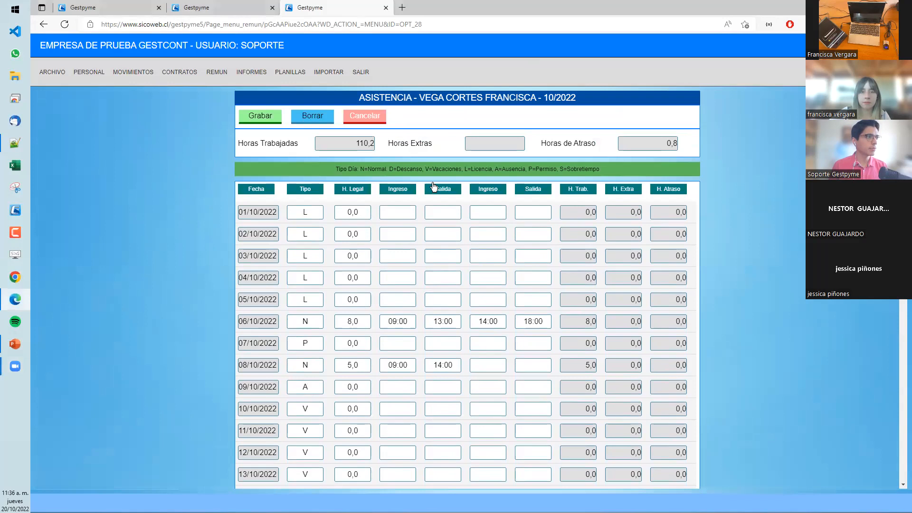
click(386, 124)
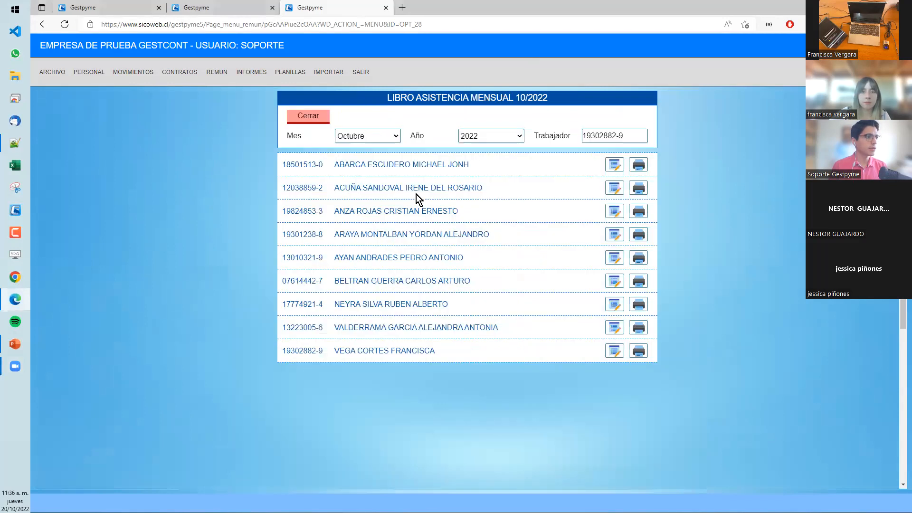
click(384, 351)
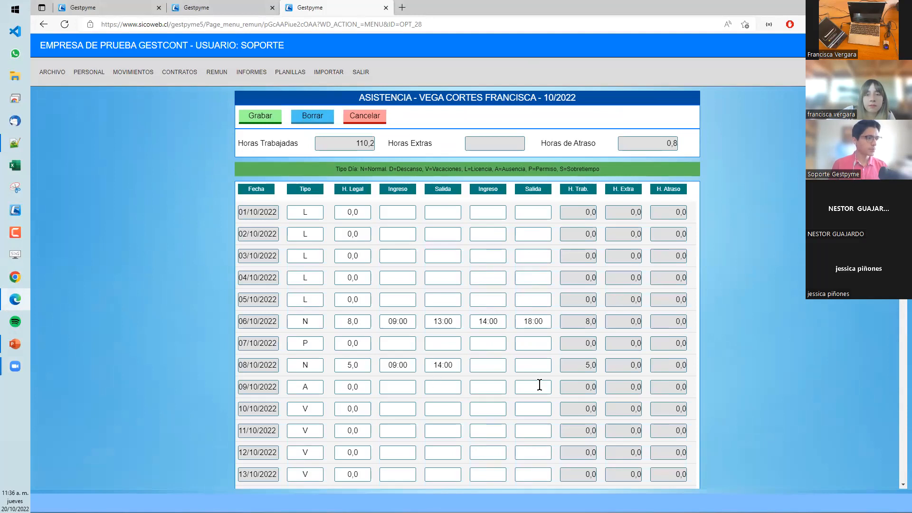
- Check the licence, permission, absence, vacation and rest days in the sheet against the day type legend
scroll(520, 360, down, 1)
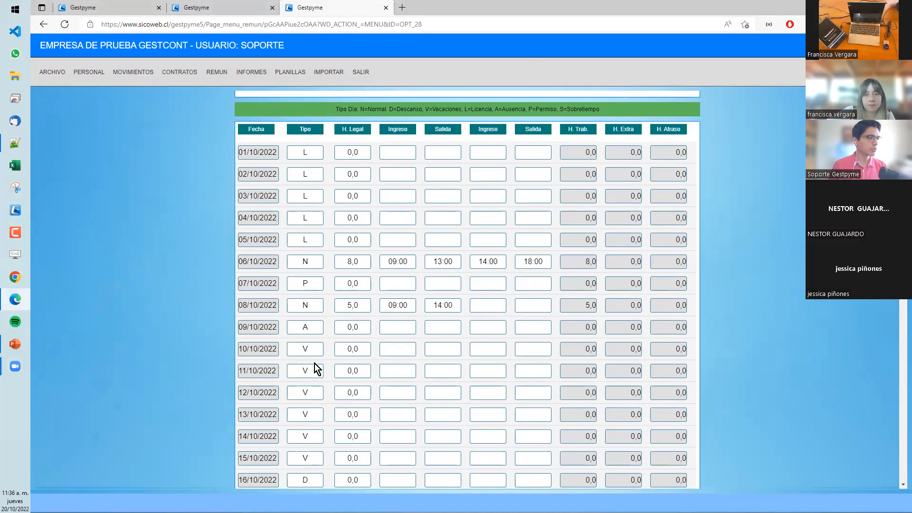
scroll(420, 233, up, 1)
drag(617, 167, 354, 169)
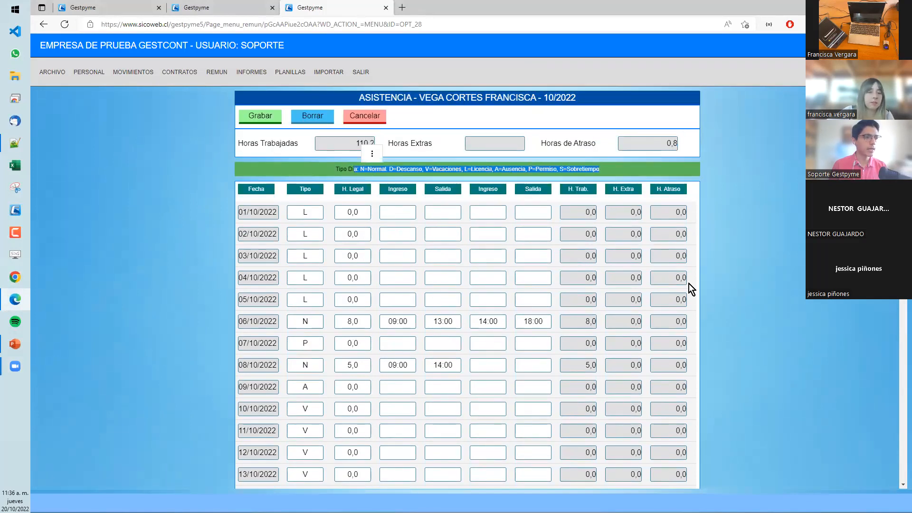
scroll(731, 273, down, 3)
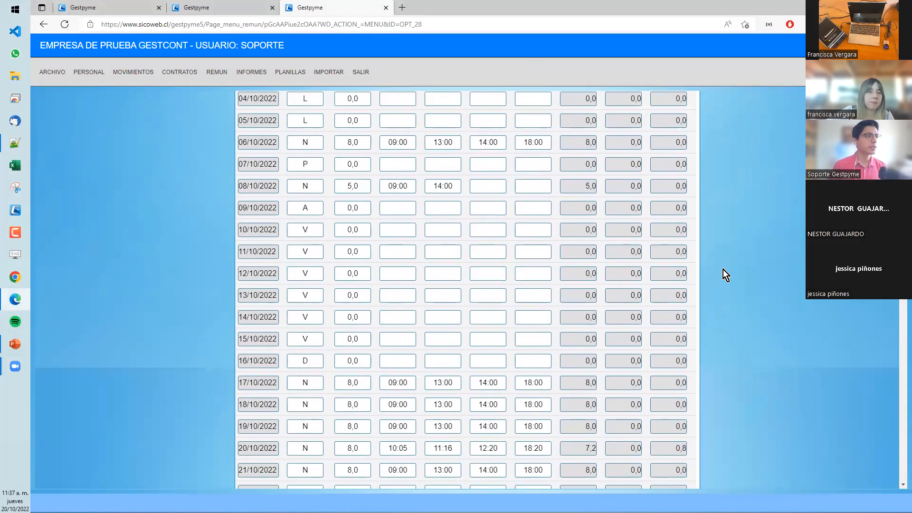
scroll(429, 210, up, 1)
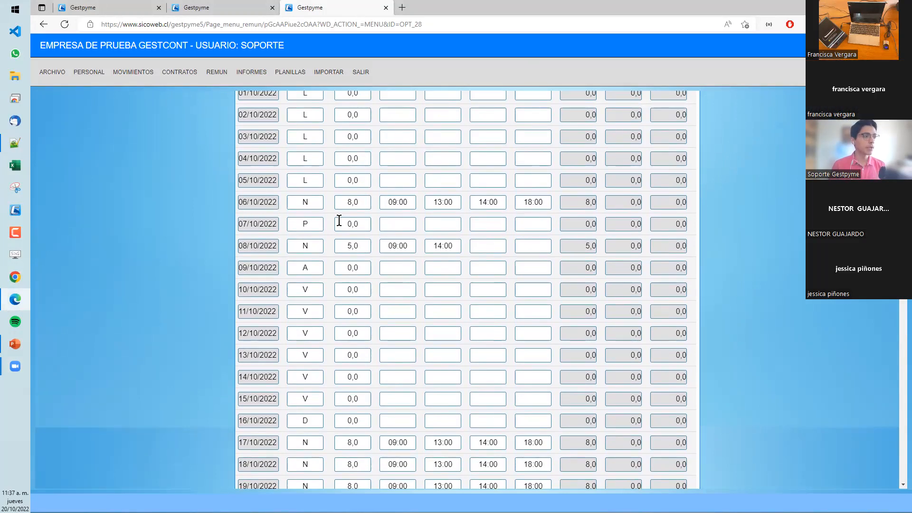
- Check the two entry and two exit times on 06/10/2022, starting with the 09:00 entry
click(397, 202)
click(438, 203)
click(490, 202)
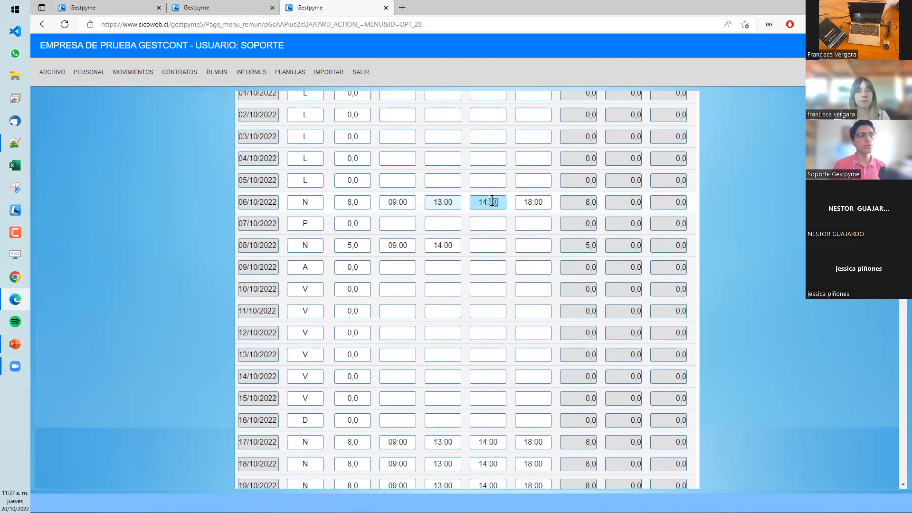
click(526, 202)
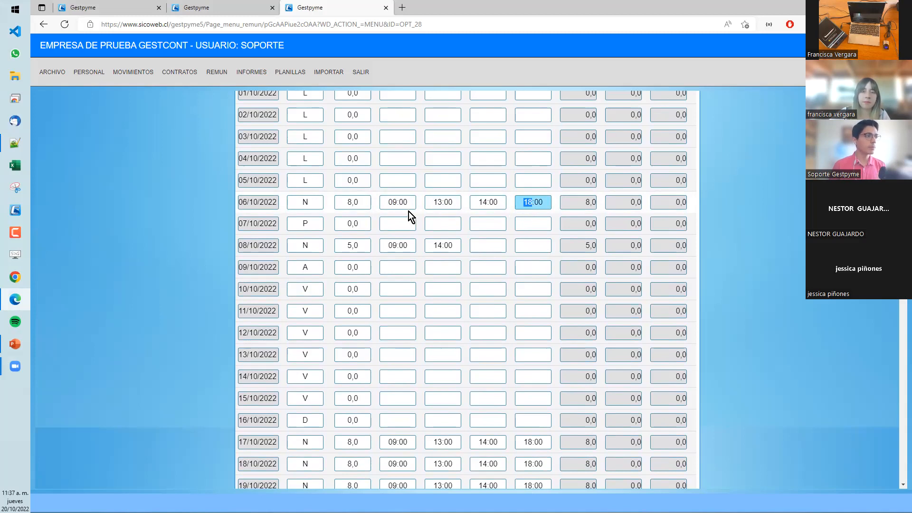
scroll(305, 210, up, 2)
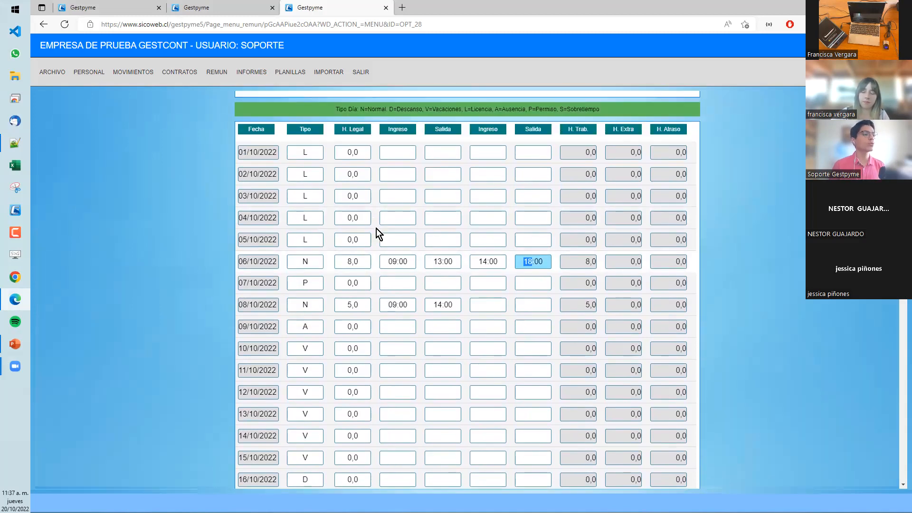
double_click(407, 265)
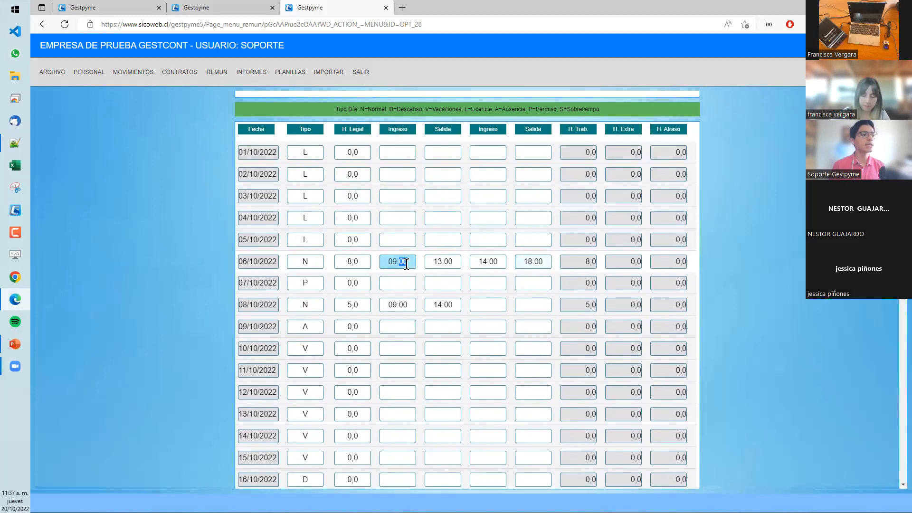
- Check each of the two entry and two exit times recorded on 20/10/2022 in the attendance sheet
scroll(508, 272, down, 1)
scroll(509, 270, down, 1)
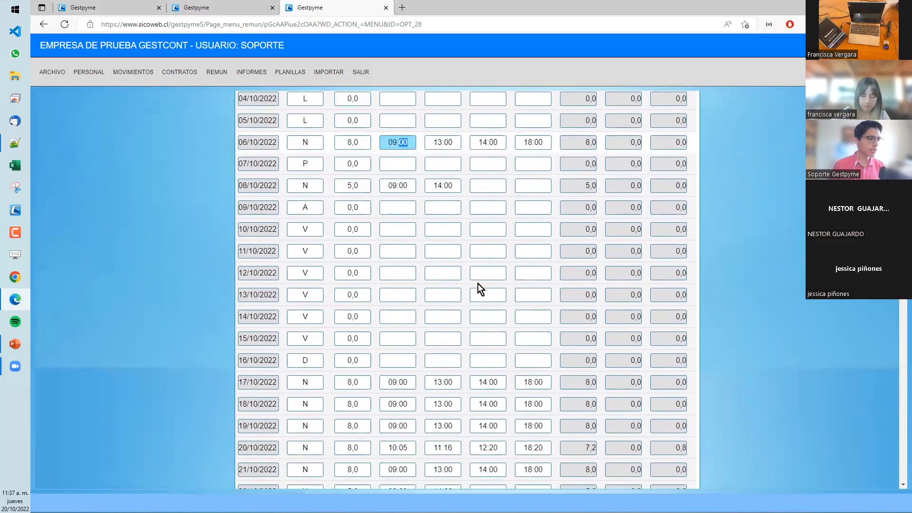
scroll(477, 283, down, 1)
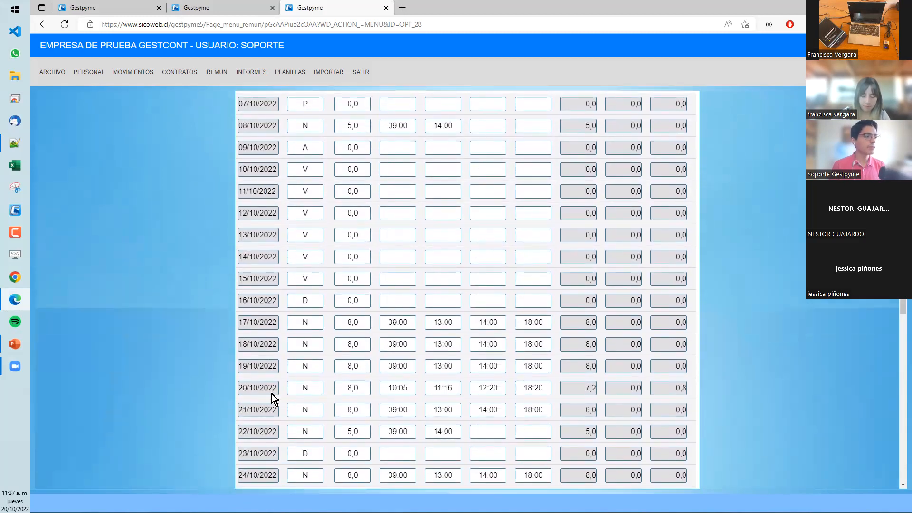
click(398, 390)
click(435, 390)
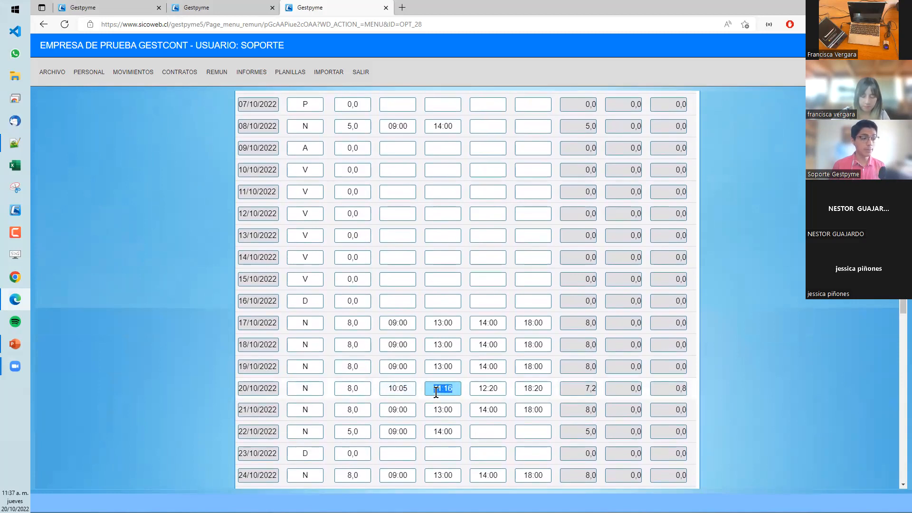
double_click(403, 390)
double_click(449, 392)
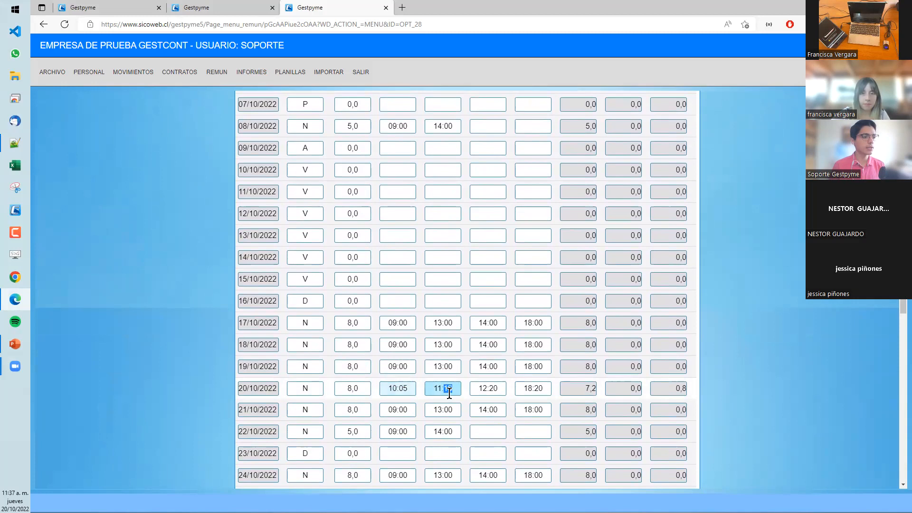
click(501, 389)
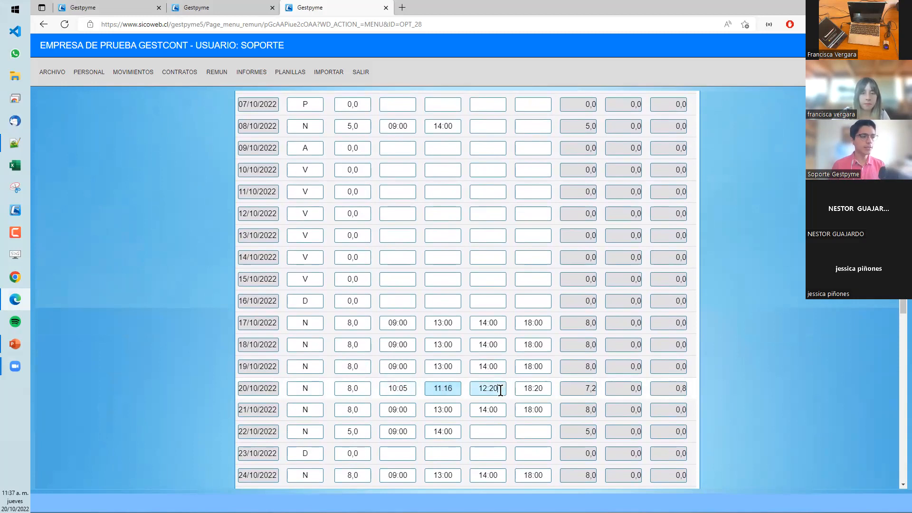
double_click(481, 388)
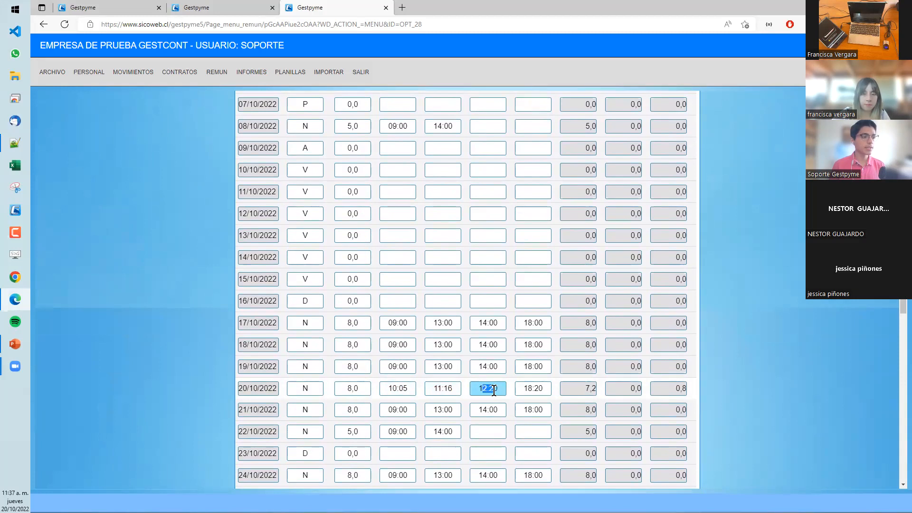
click(487, 389)
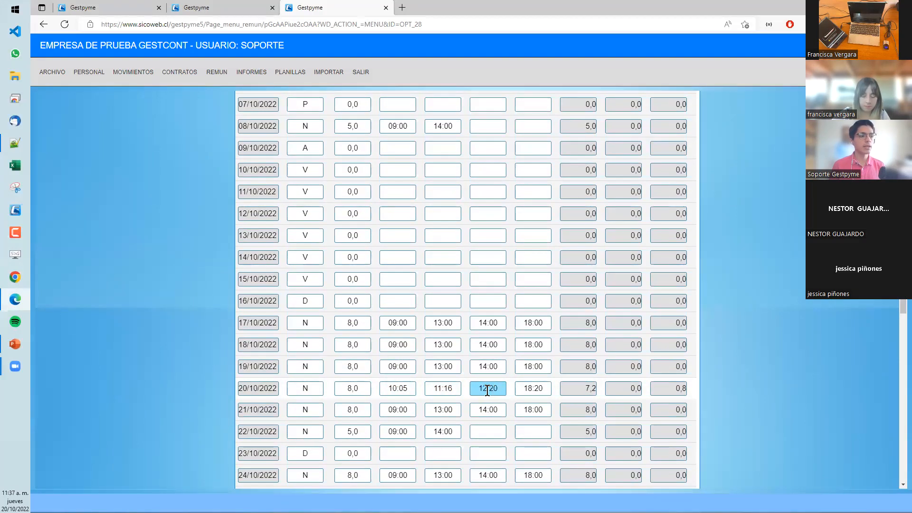
click(541, 389)
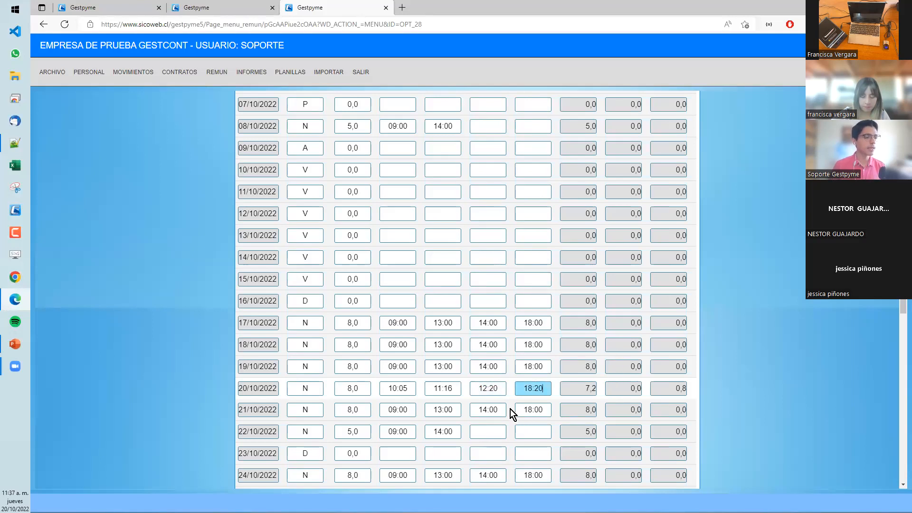
click(492, 388)
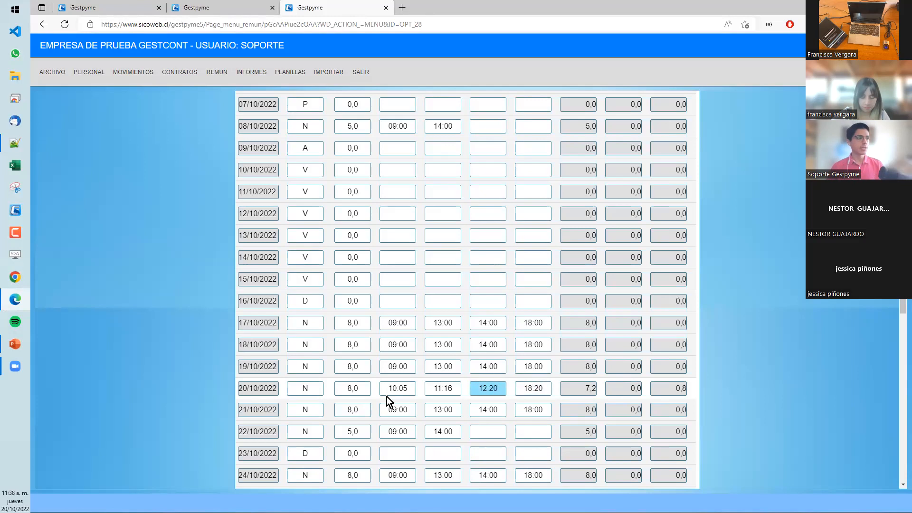
- Review the sheet's day types and daily hours through 27/10/2022 against the monthly worked, extra and late hour totals
scroll(340, 169, up, 3)
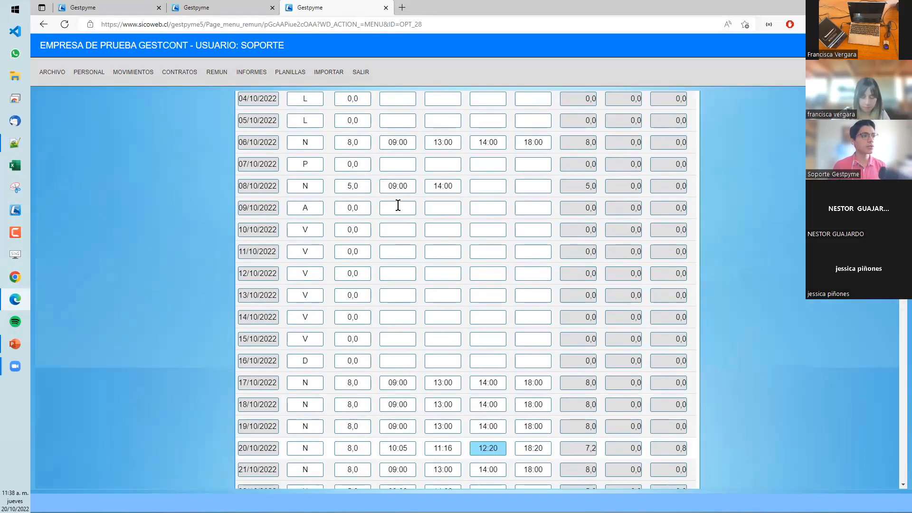
scroll(641, 355, down, 4)
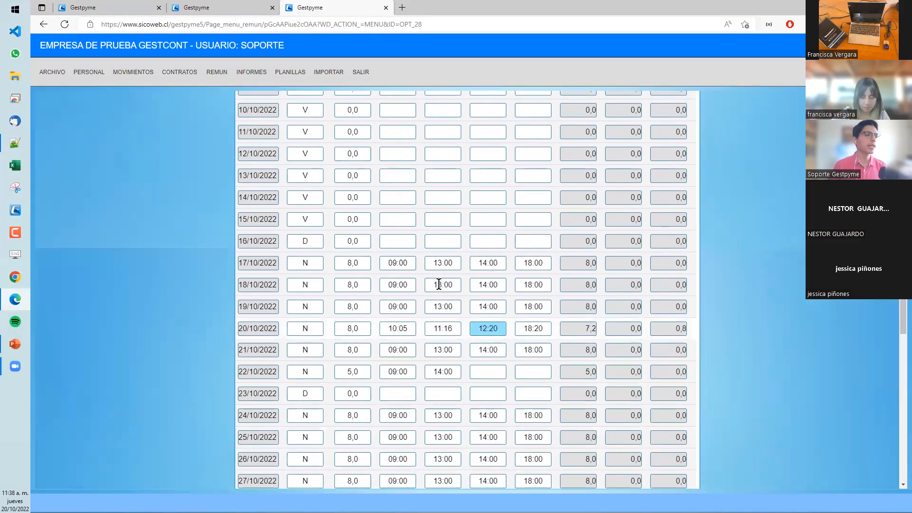
scroll(614, 293, up, 6)
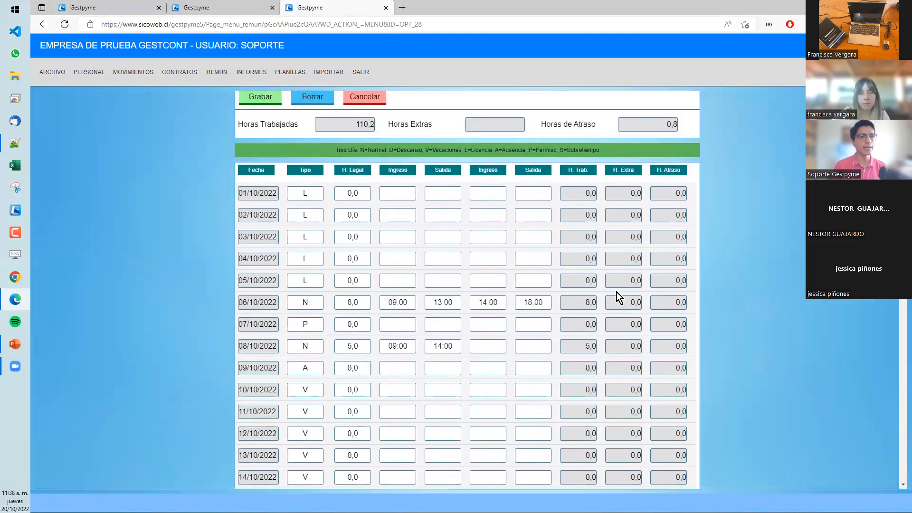
scroll(606, 281, down, 5)
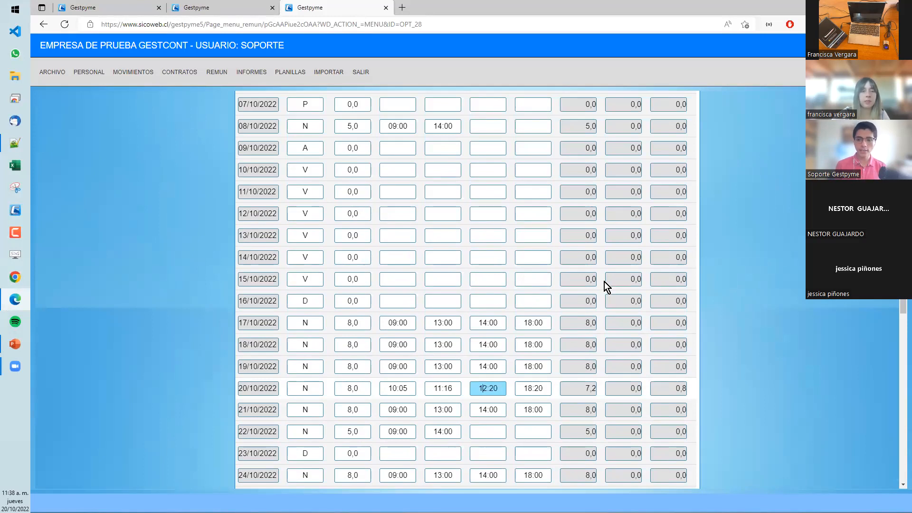
scroll(602, 281, up, 5)
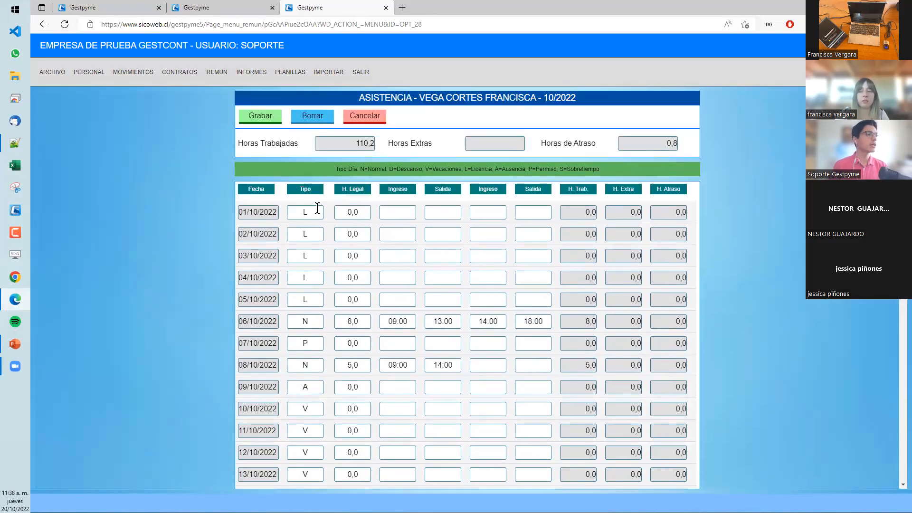
scroll(327, 220, down, 5)
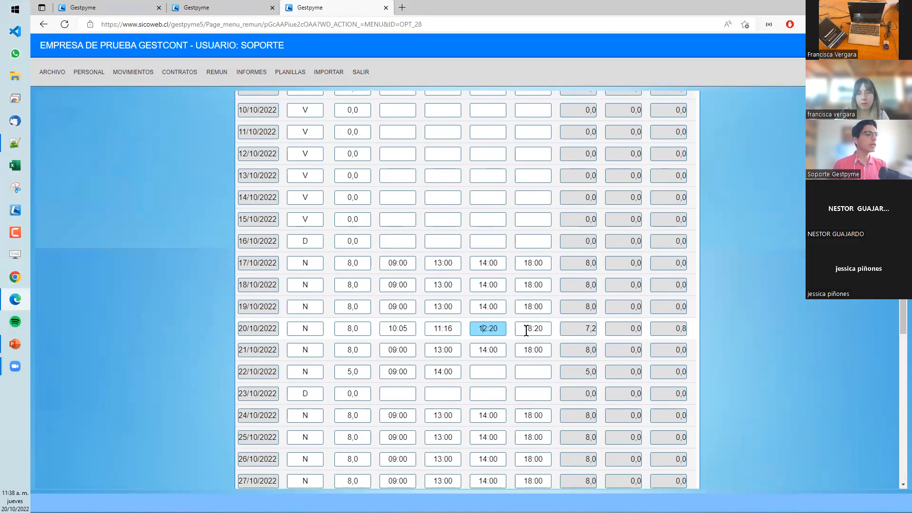
scroll(428, 152, up, 5)
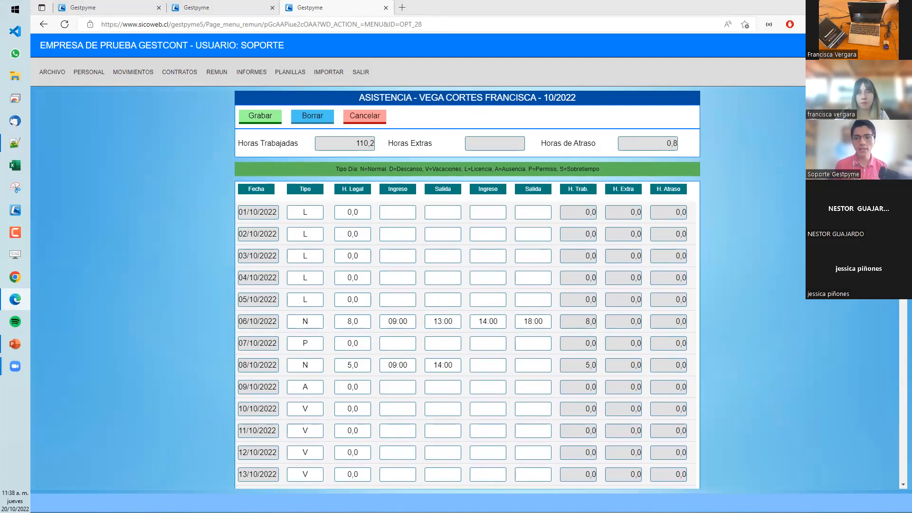
- Show the available personnel management options
mouse_move(89, 72)
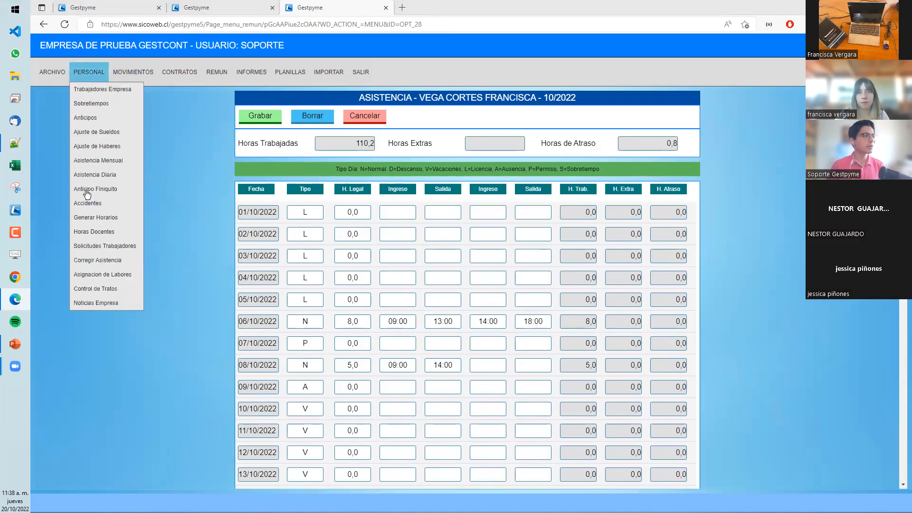
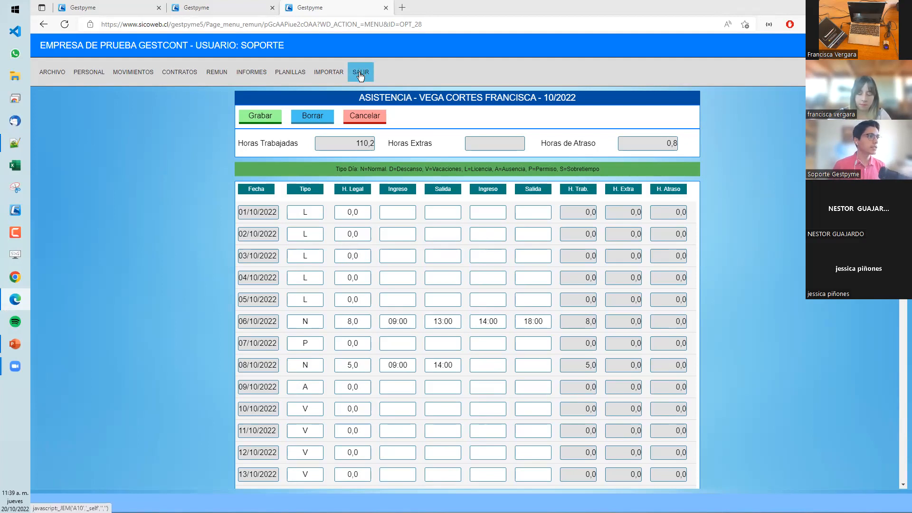
- Try legal hours of 9 in the system's general parameters and return to the main menu
click(361, 75)
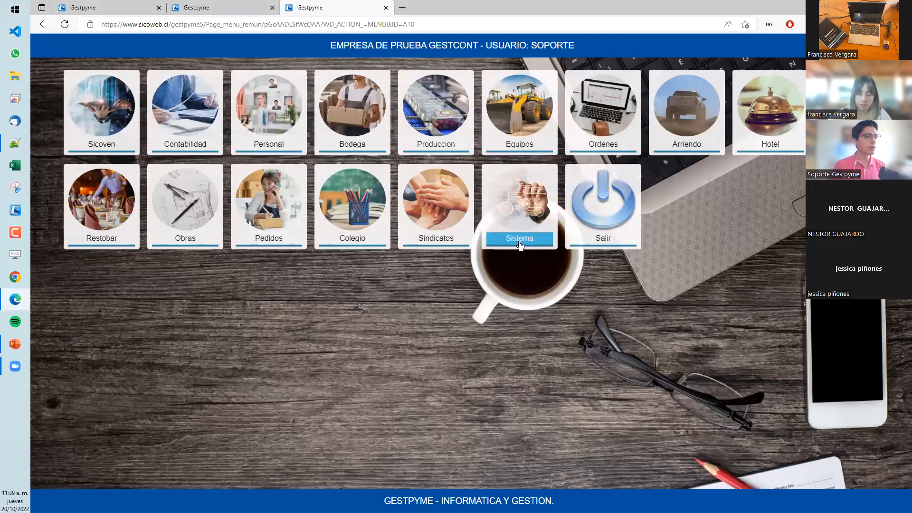
click(520, 243)
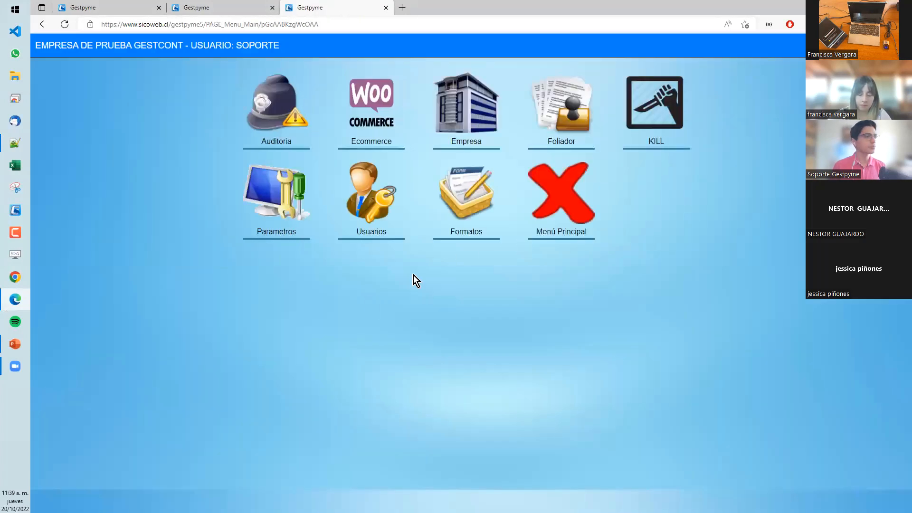
click(284, 237)
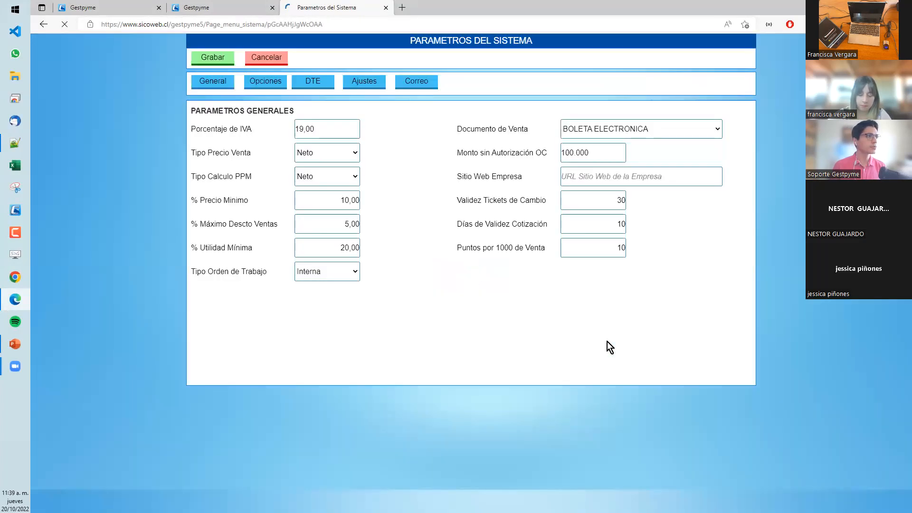
click(595, 371)
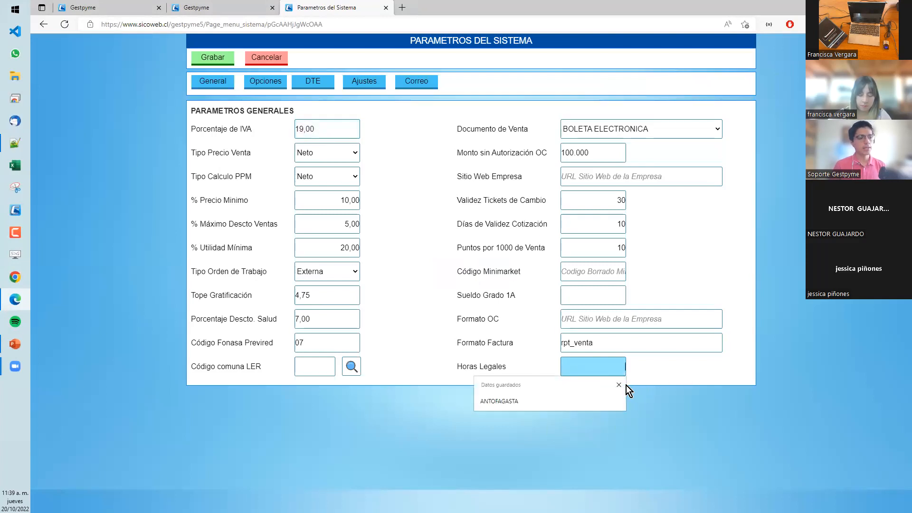
click(619, 384)
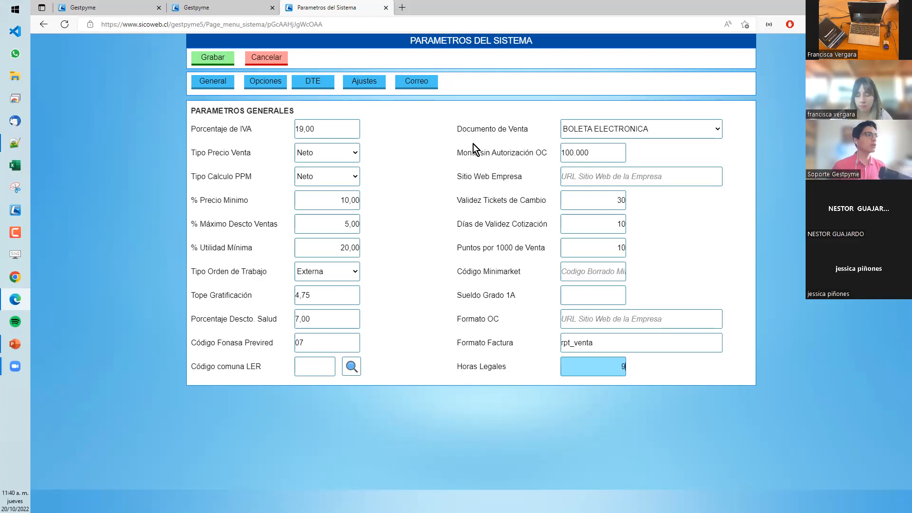
click(264, 63)
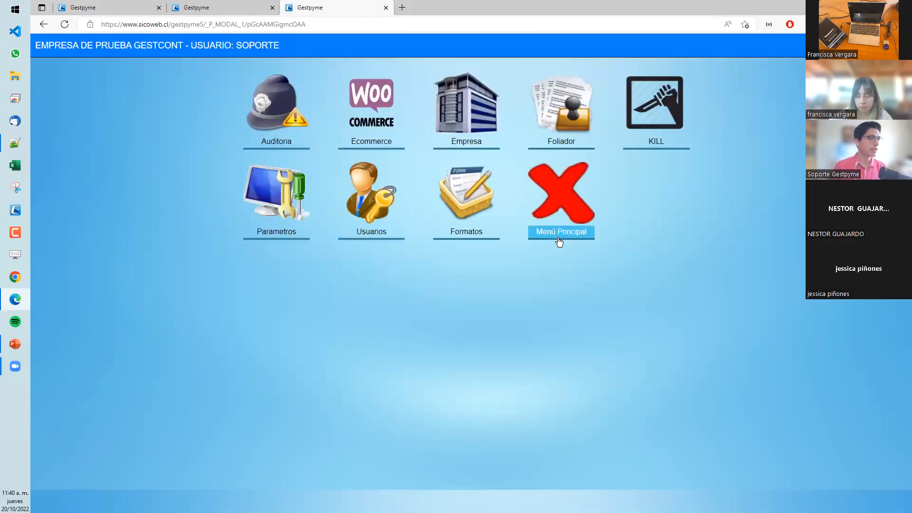
click(530, 239)
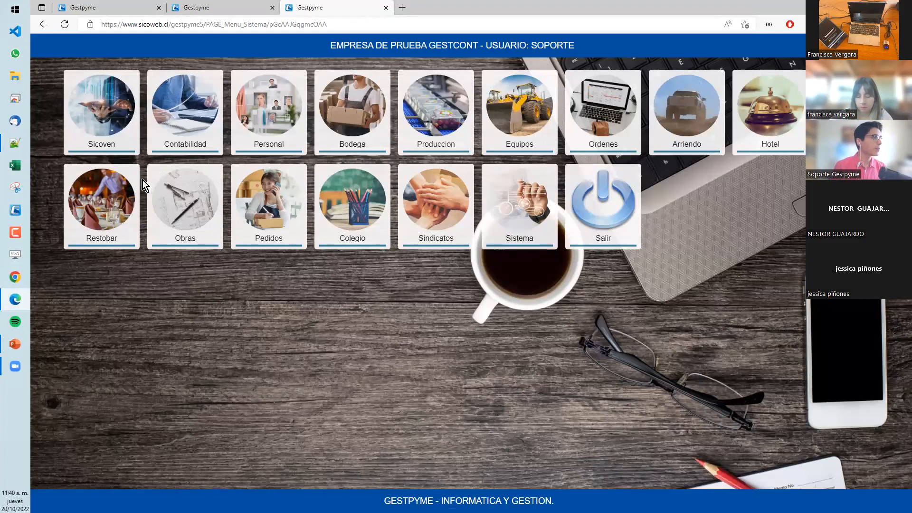
- Open the daily attendance book in the Personal module
click(20, 144)
click(855, 6)
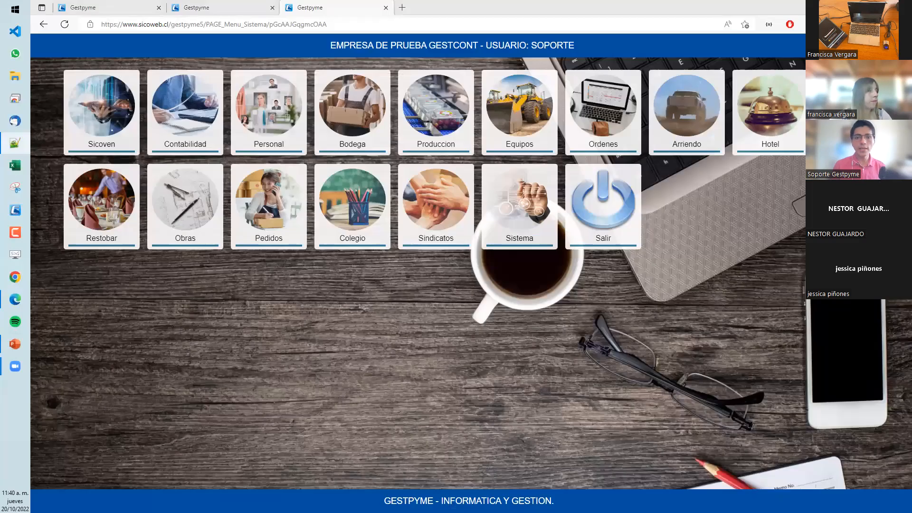
click(276, 139)
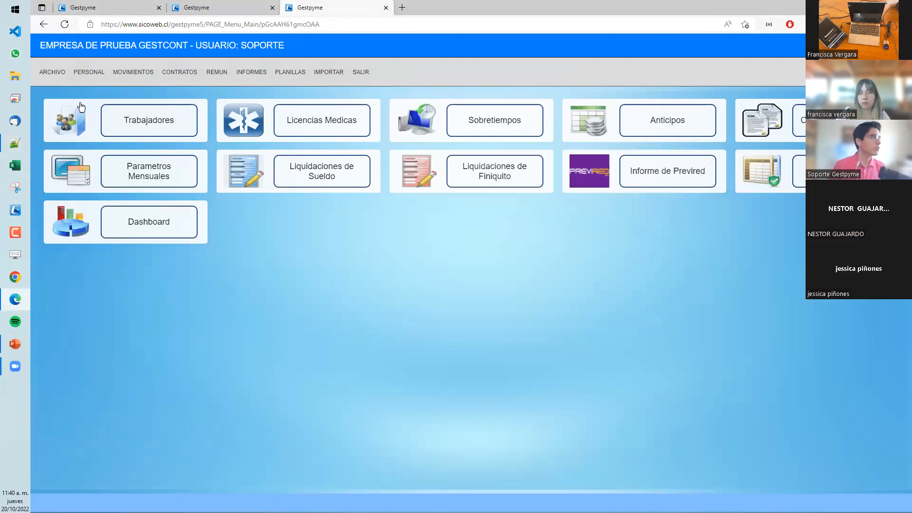
click(91, 73)
click(103, 177)
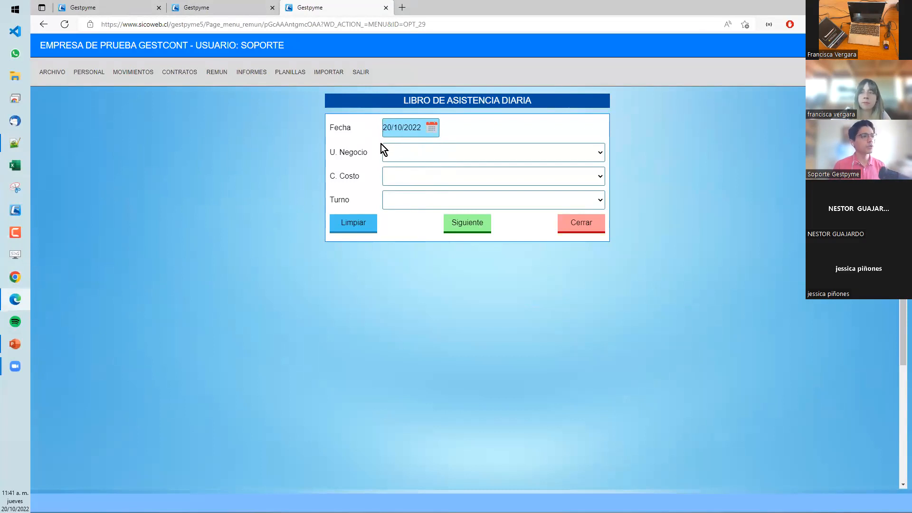
- Load the daily attendance of 20/10/2022 for the ADMINISTRATIVO shift, leaving business unit and cost centre blank
click(404, 152)
click(405, 155)
click(410, 178)
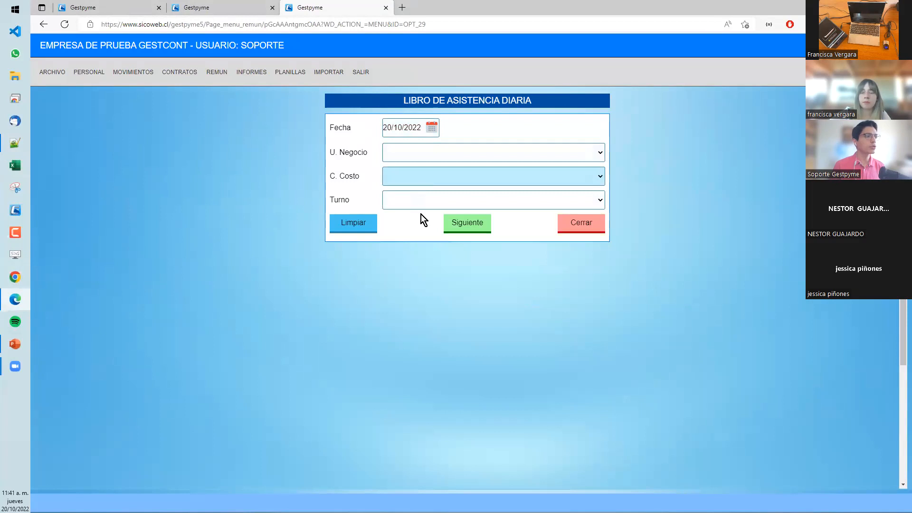
click(412, 199)
click(412, 198)
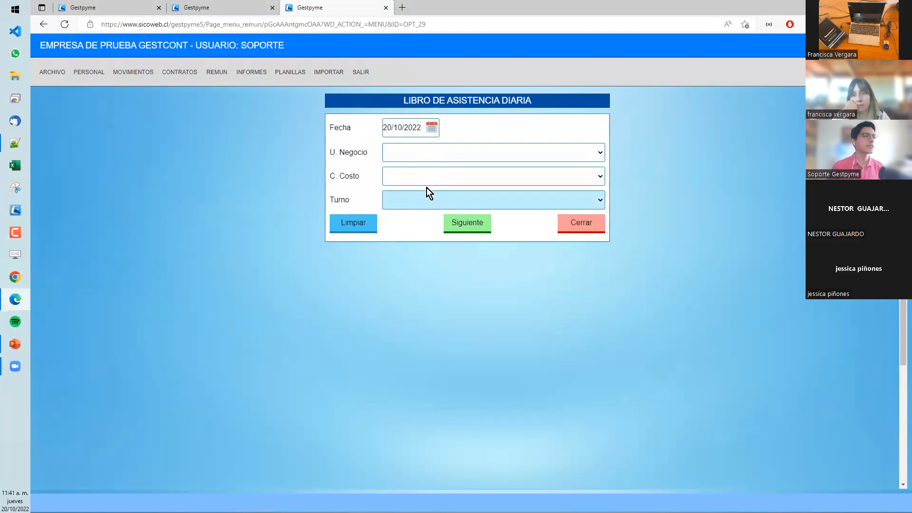
click(436, 203)
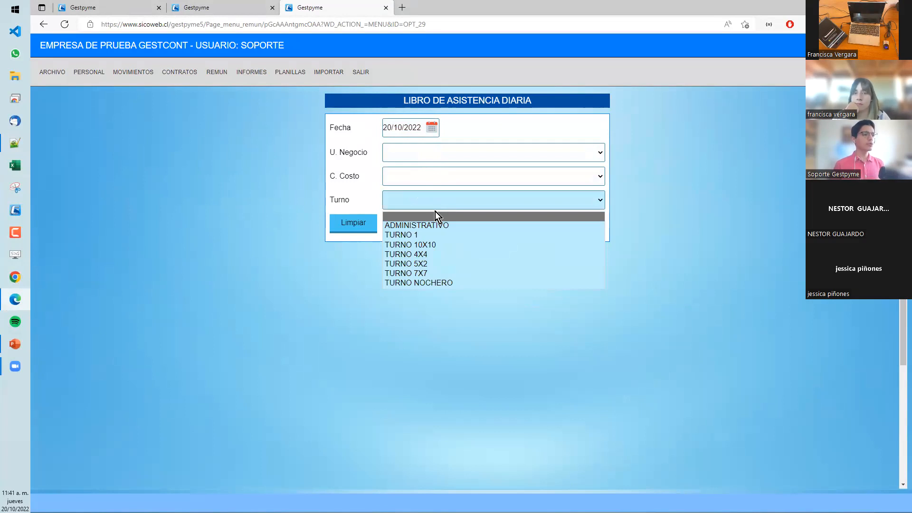
click(441, 218)
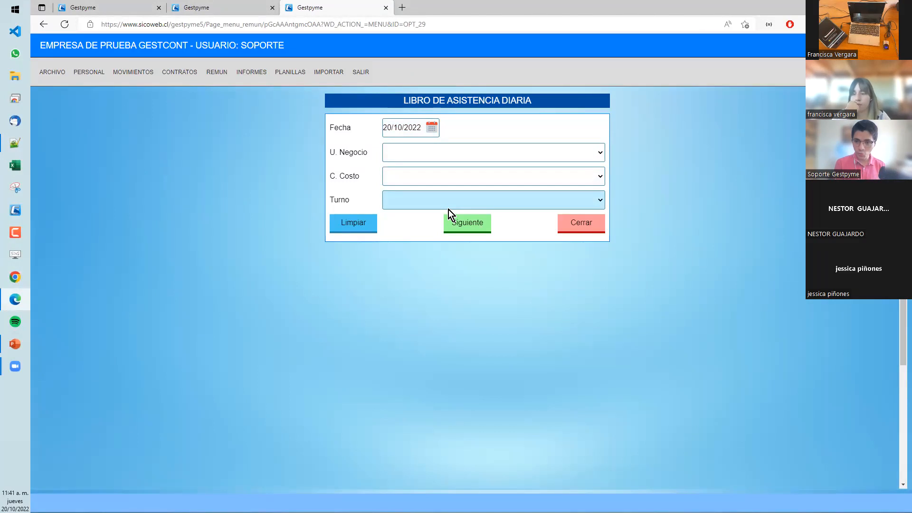
click(446, 206)
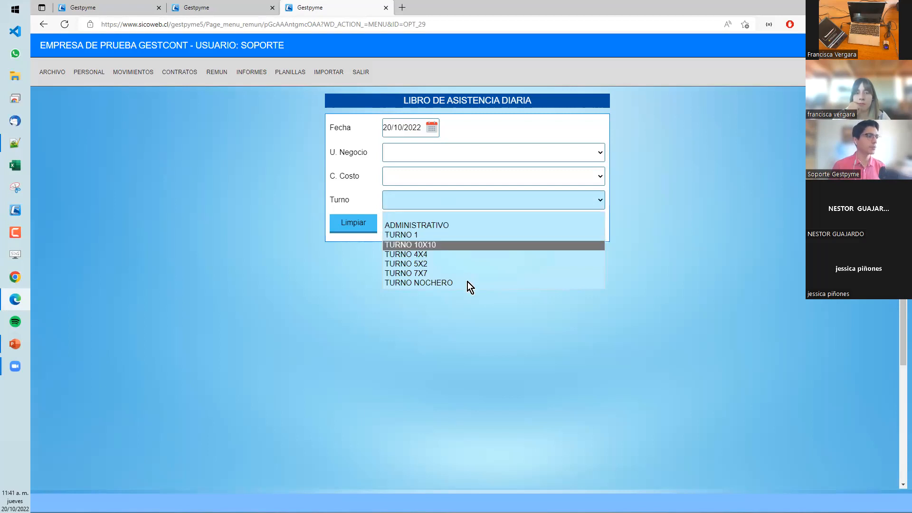
click(426, 228)
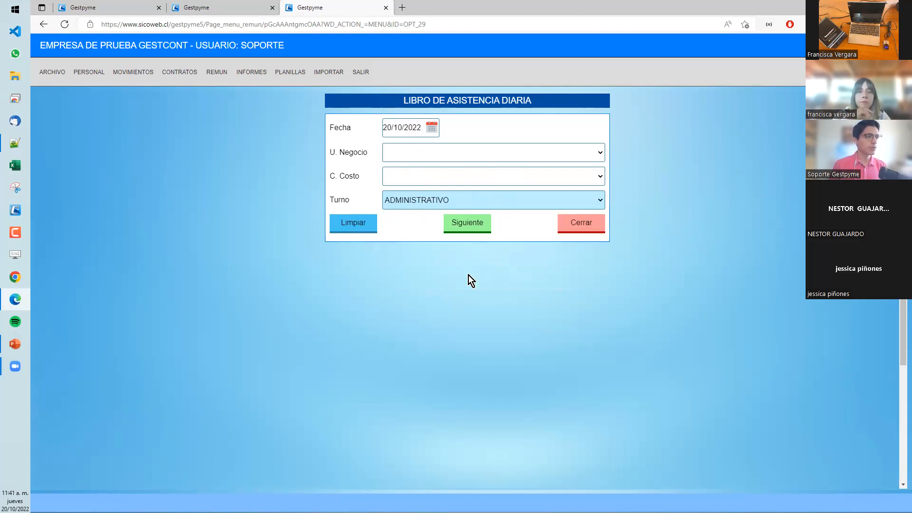
click(459, 228)
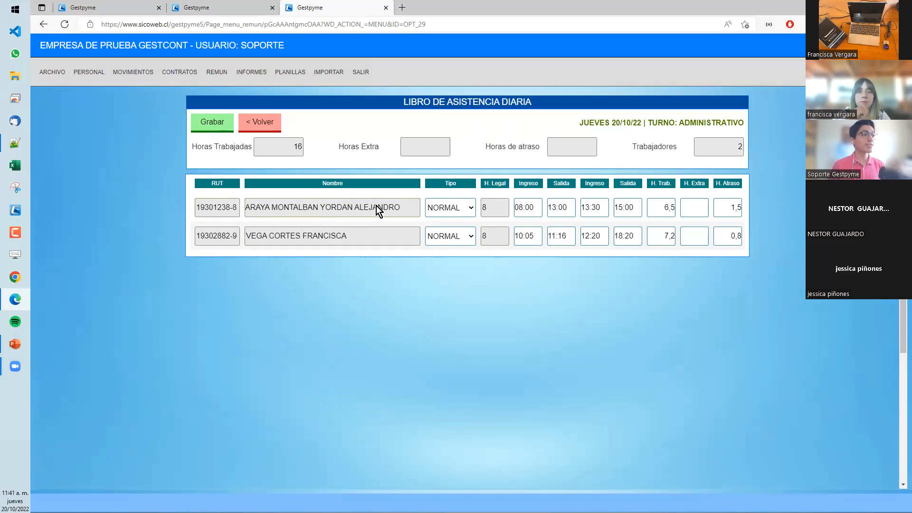
- Review the day types available for the first worker and check the second worker's final exit time
click(469, 212)
click(469, 213)
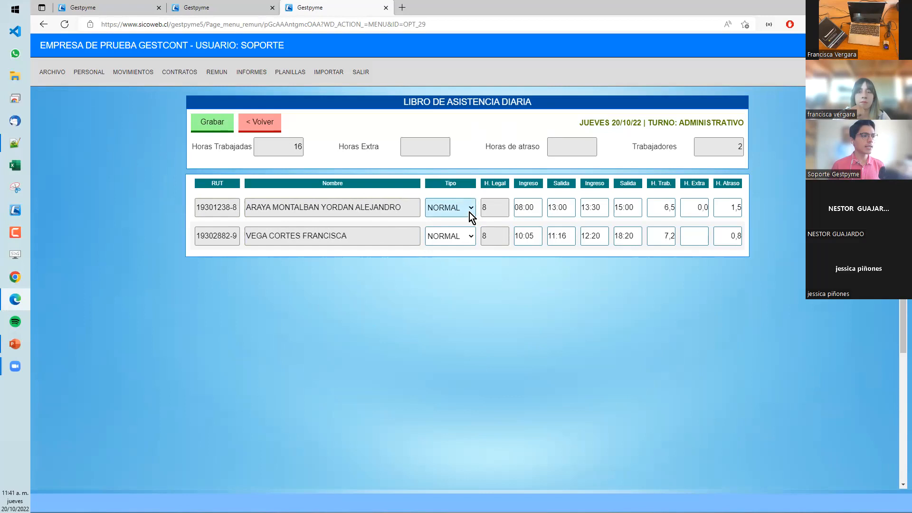
click(469, 212)
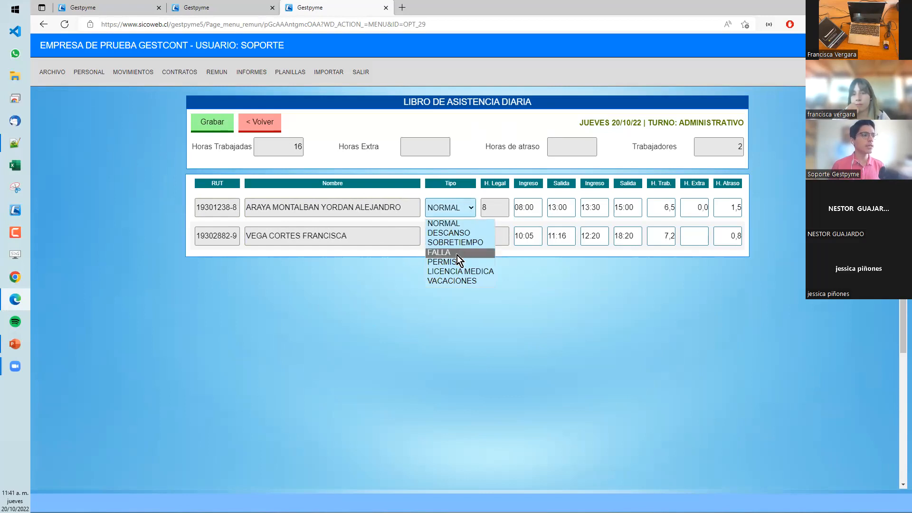
click(470, 213)
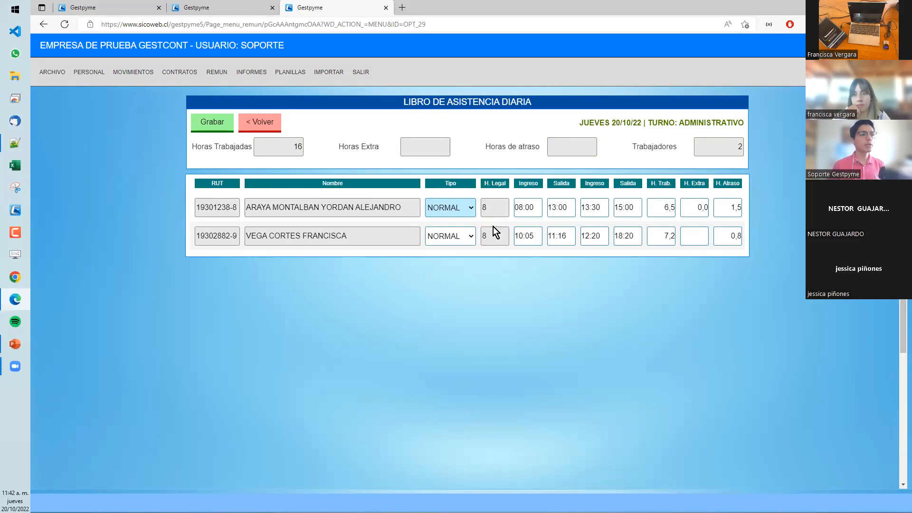
click(631, 237)
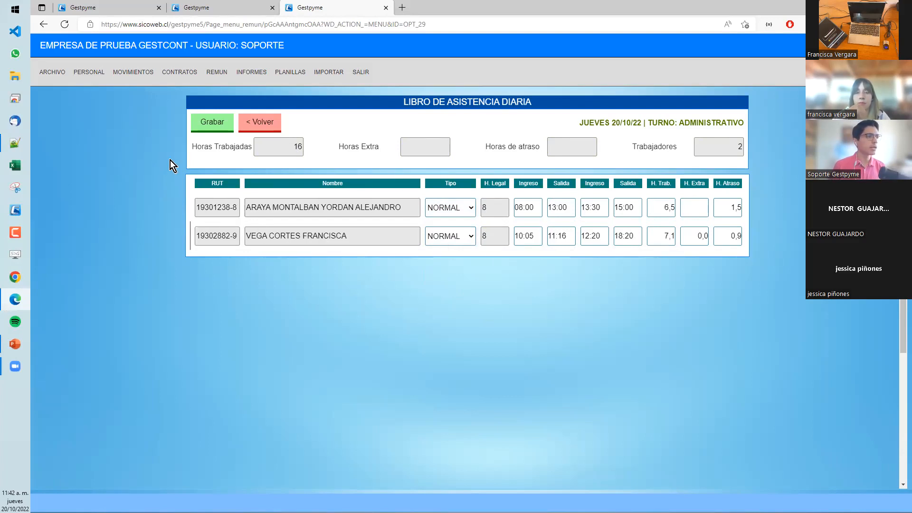
- Set the first worker's final exit time to 18:10 and save the day's attendance
click(627, 207)
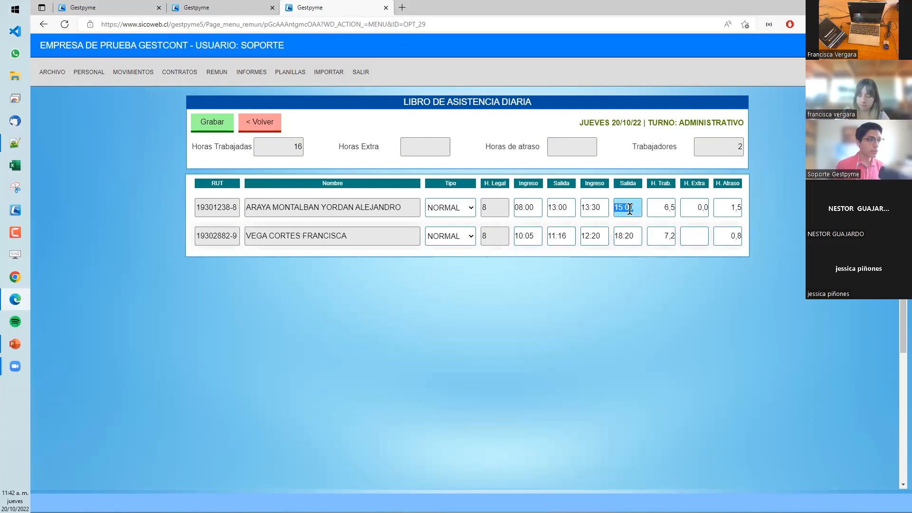
text(18:00)
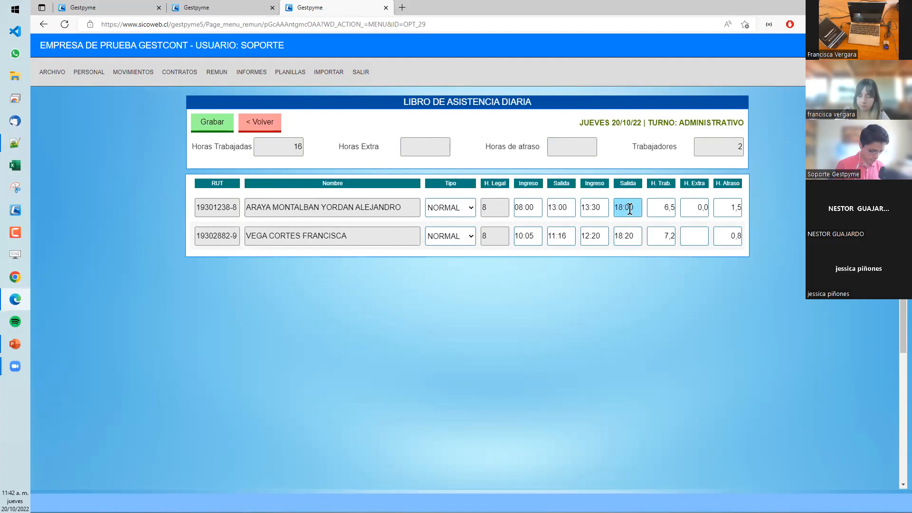
text(1)
click(213, 122)
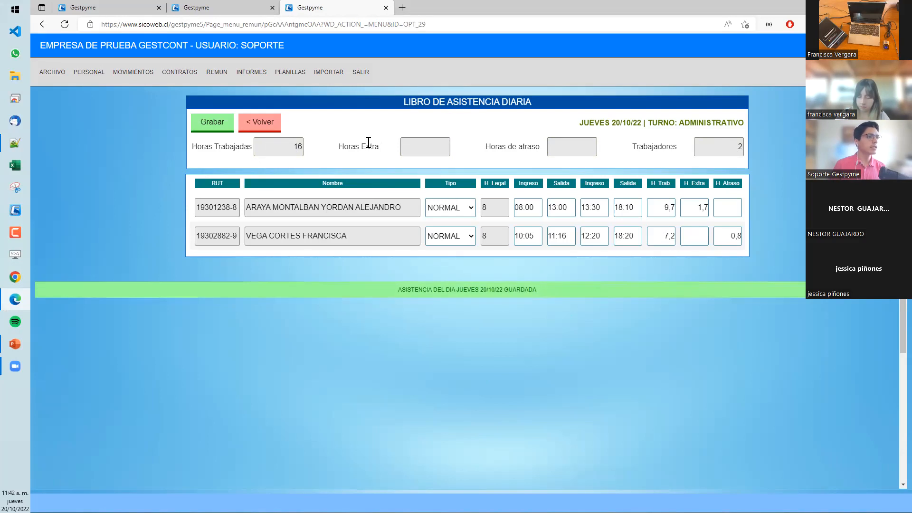
- Open the same worker's monthly attendance sheet for 10/2022 and compare the 20/10/2022 times with the monthly hour totals
mouse_move(83, 78)
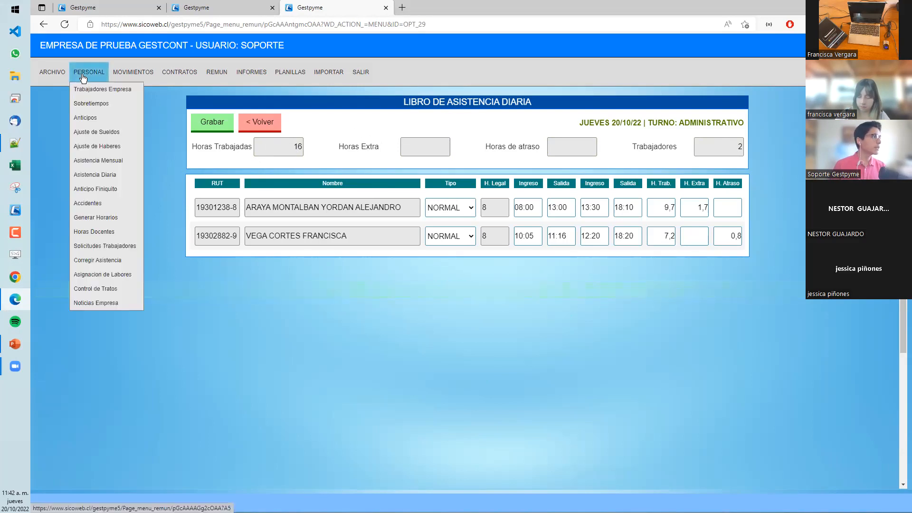
click(115, 164)
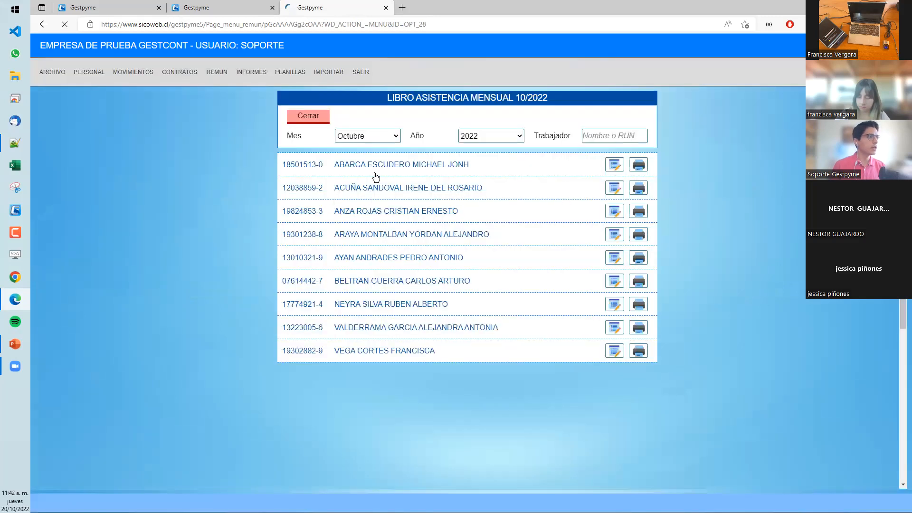
click(449, 234)
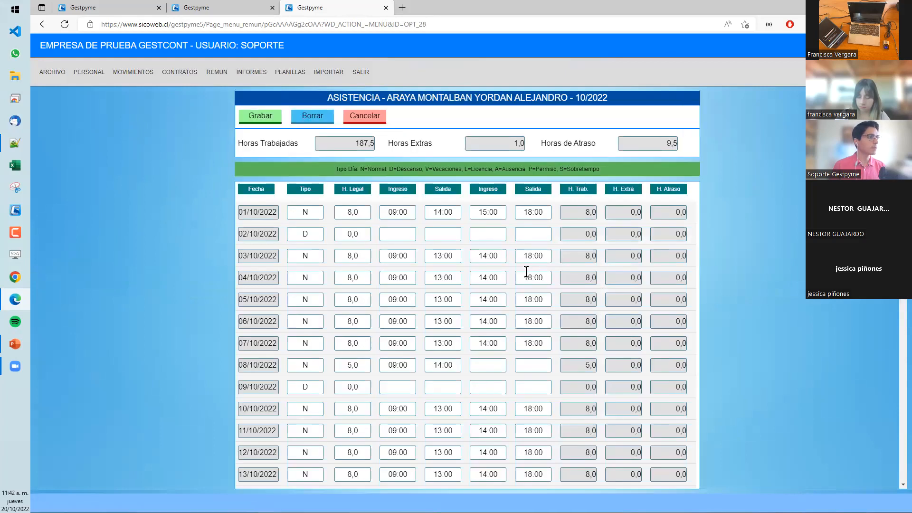
scroll(527, 272, down, 5)
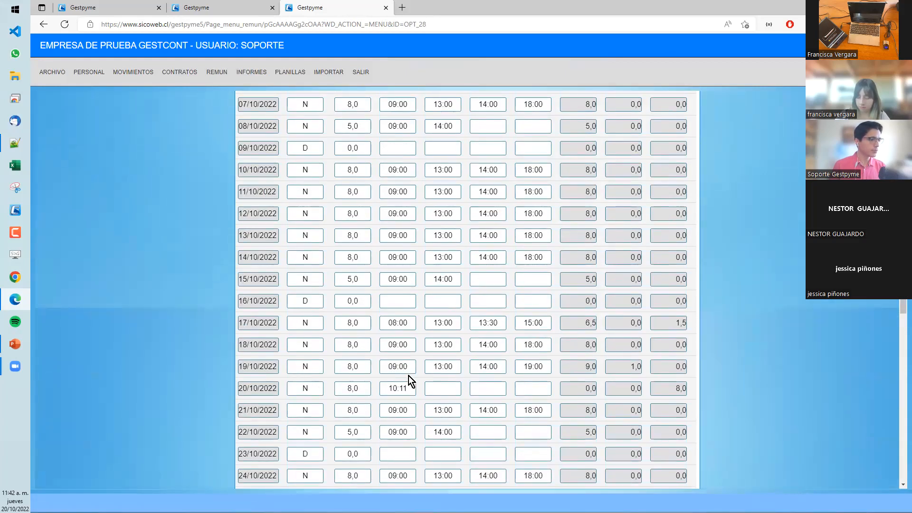
scroll(568, 392, down, 1)
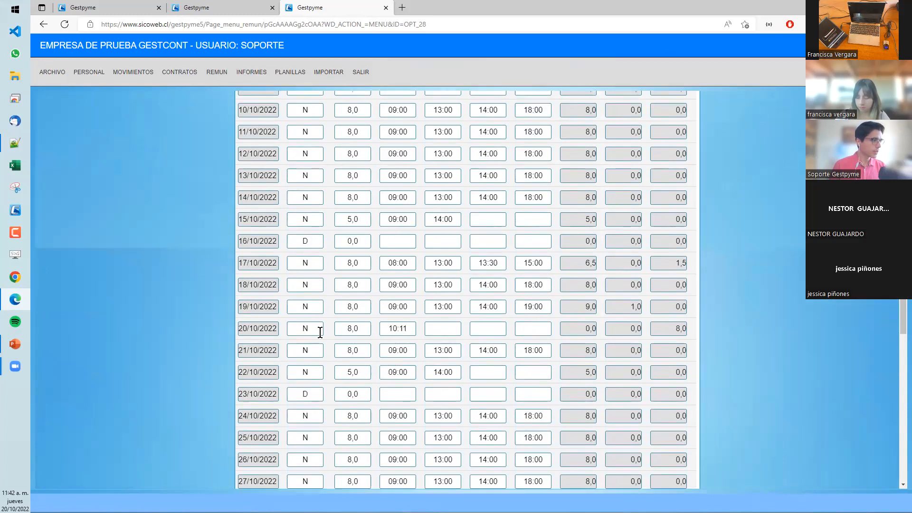
scroll(415, 327, down, 1)
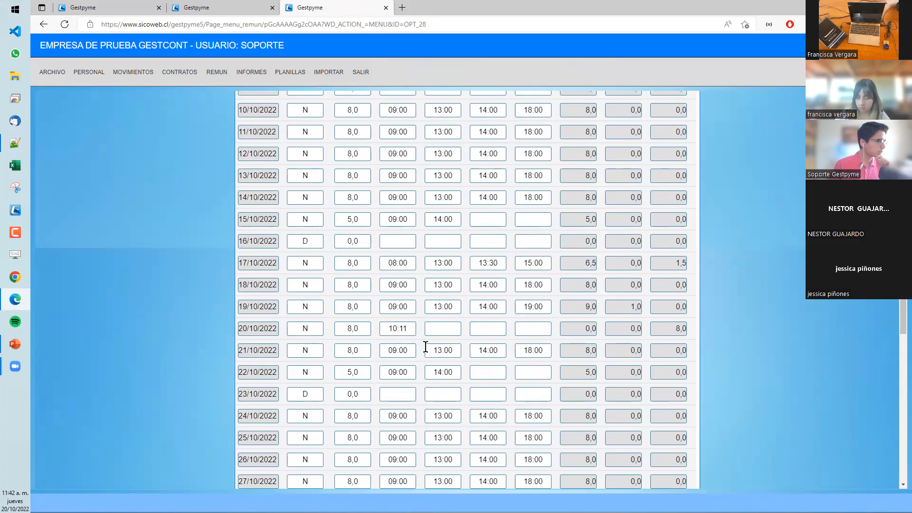
scroll(424, 349, up, 4)
scroll(424, 349, up, 2)
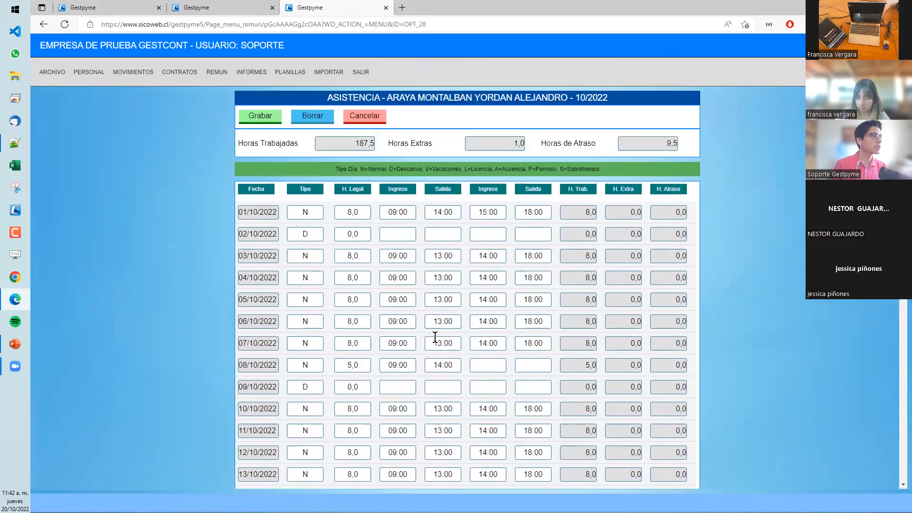
scroll(490, 268, down, 3)
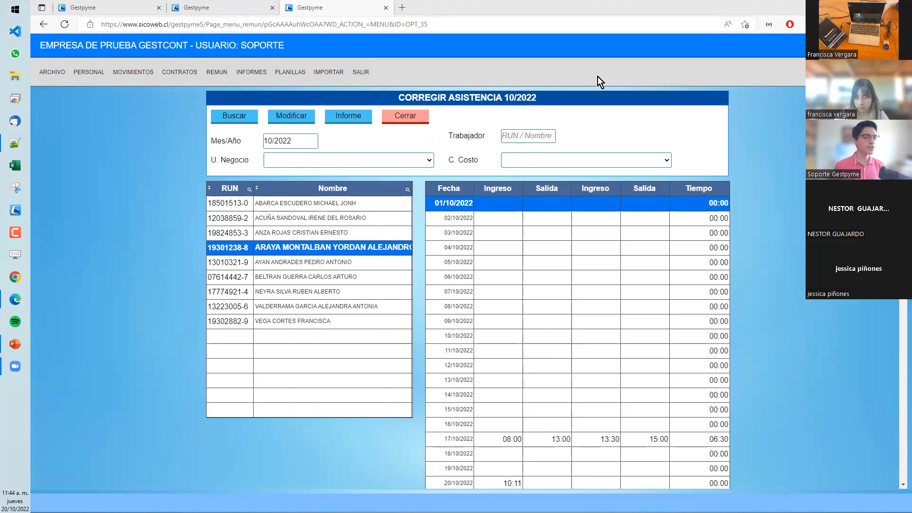
- Locate and select the worker's 20/10/2022 entry time in the attendance correction table
scroll(674, 241, down, 1)
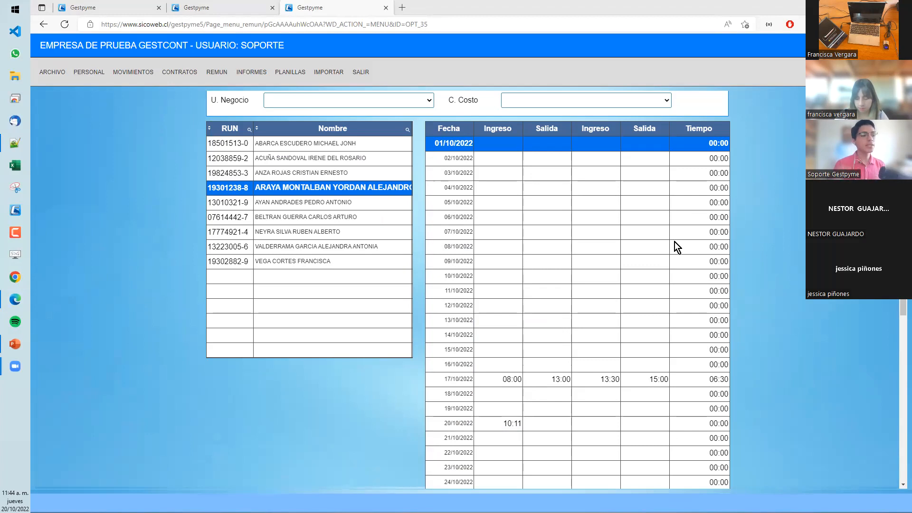
scroll(670, 276, down, 2)
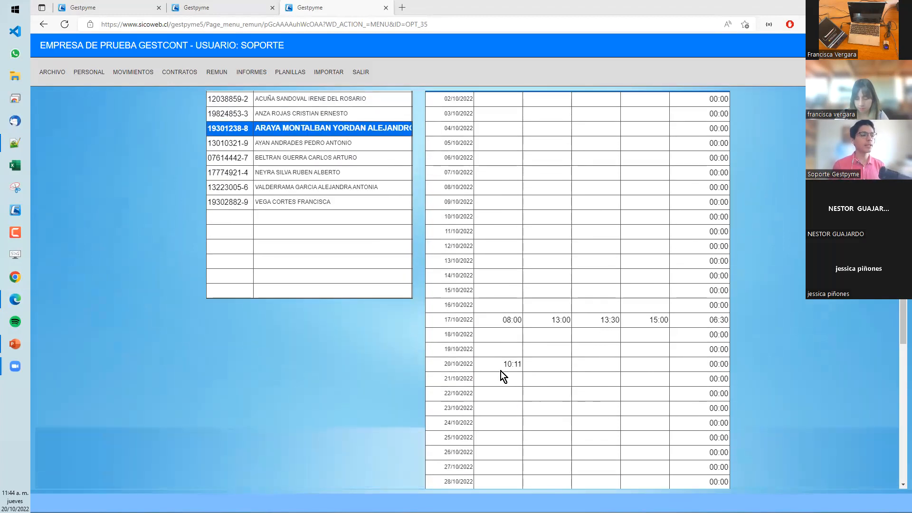
click(503, 366)
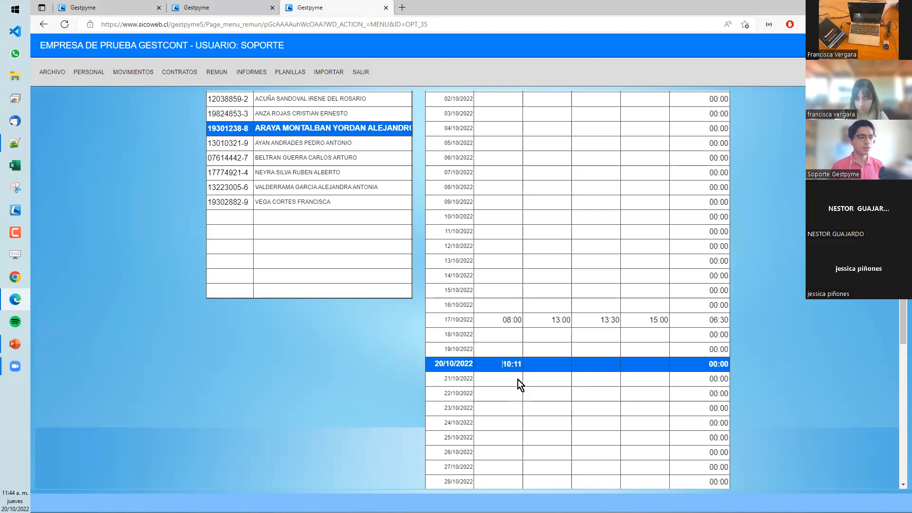
- Leave the attendance correction table and open the daily attendance book (Libro de Asistencia Diaria)
scroll(518, 380, up, 1)
scroll(469, 338, up, 1)
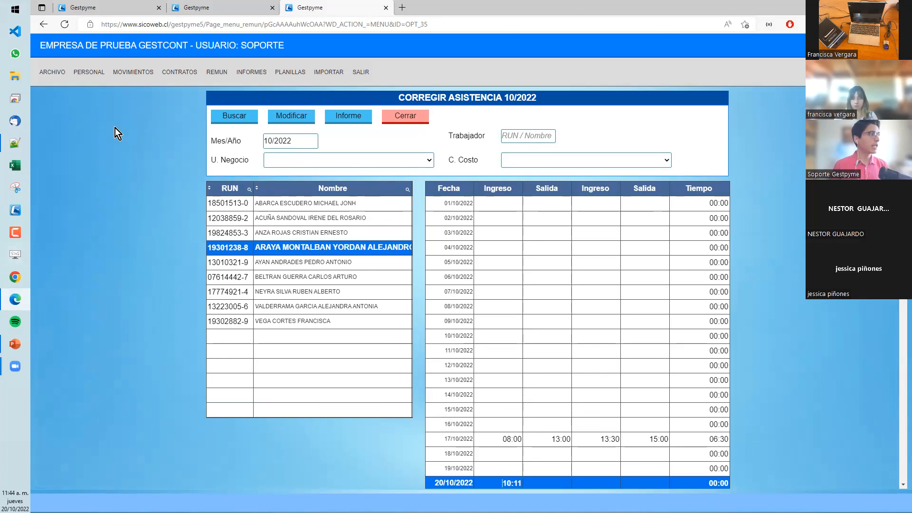
mouse_move(91, 75)
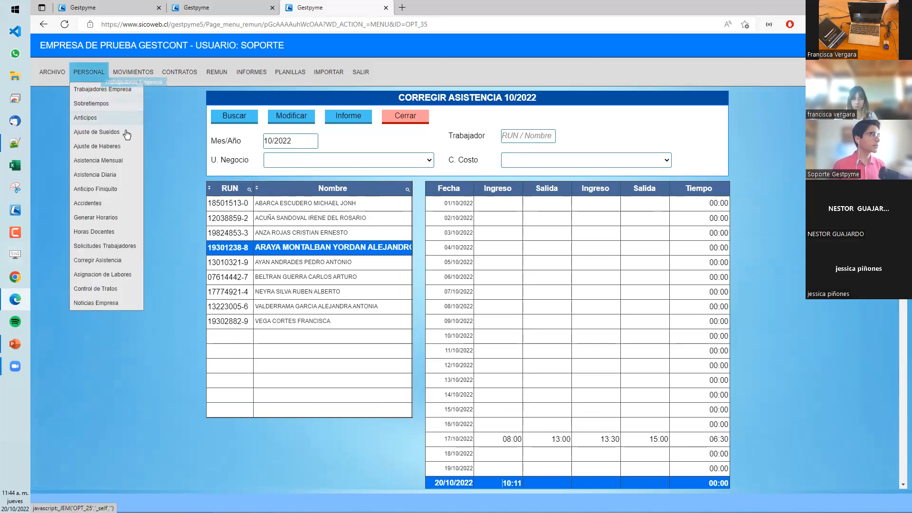
click(105, 177)
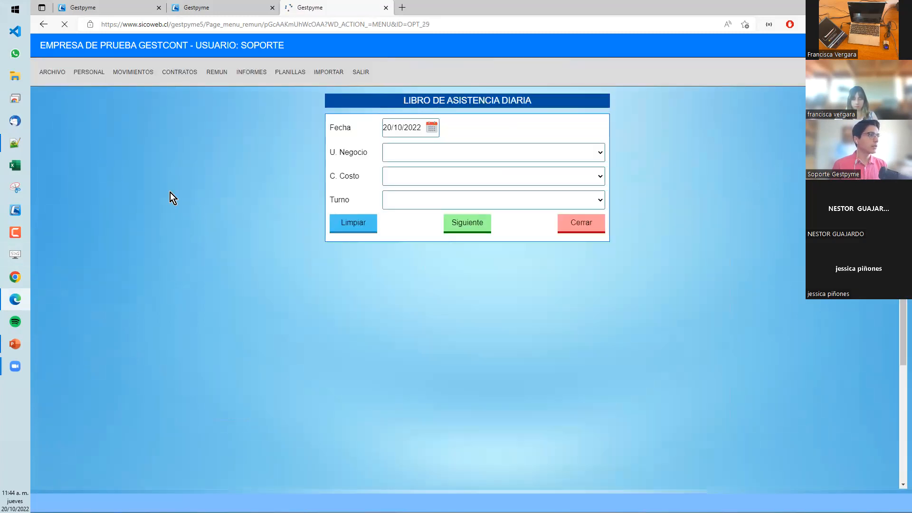
click(15, 141)
click(15, 141)
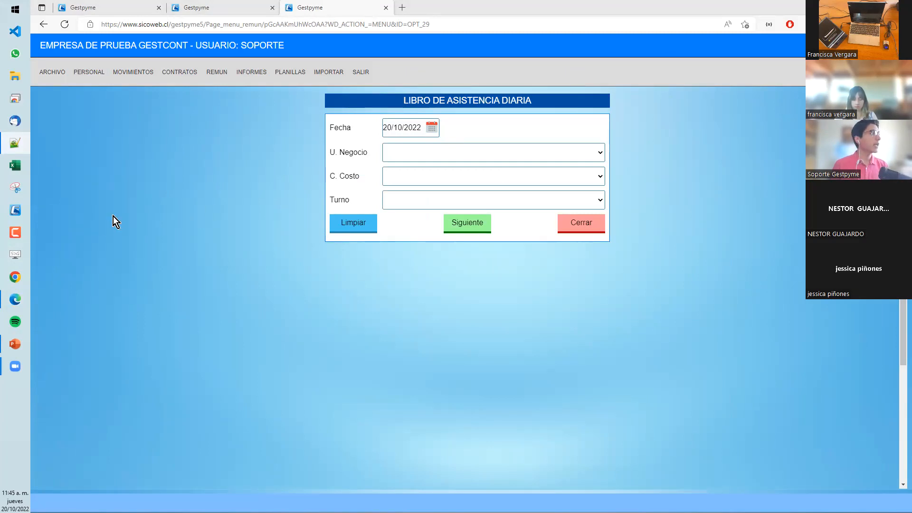
- Open the company workers record and review its Opciones page for the teaching-law payment settings
mouse_move(92, 75)
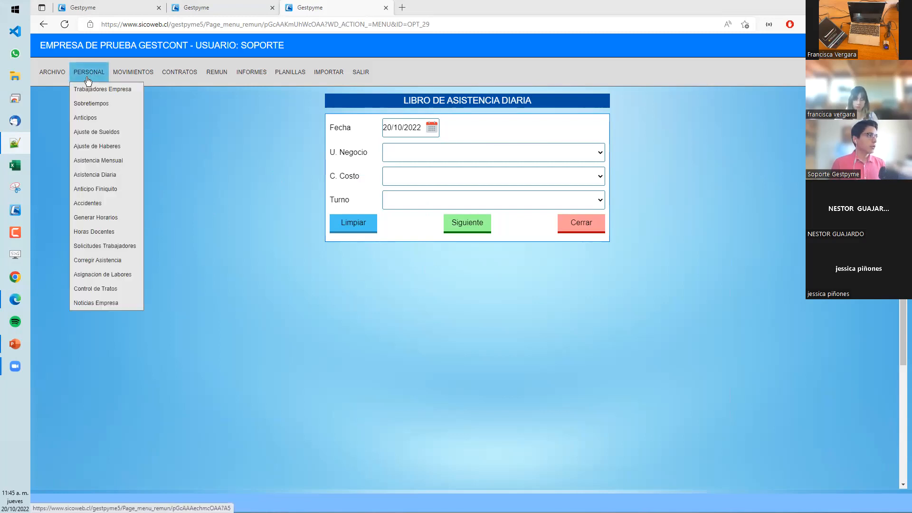
click(100, 90)
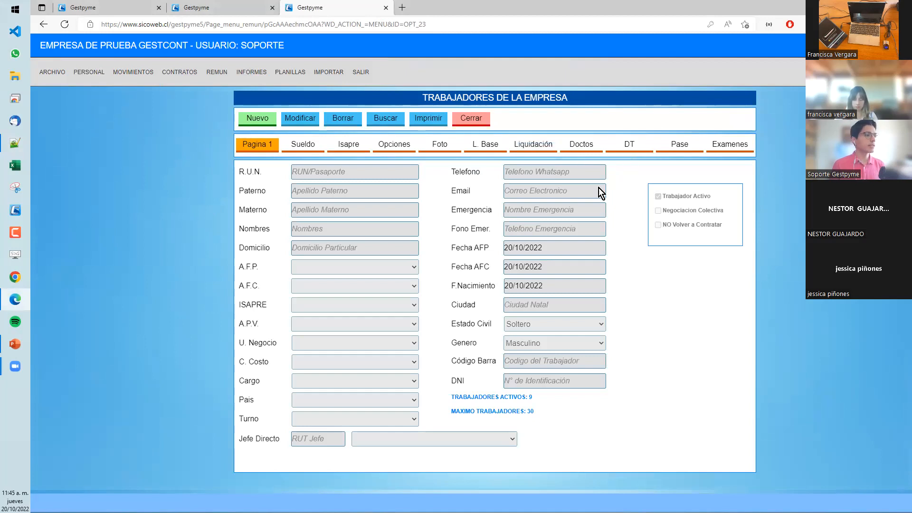
click(397, 144)
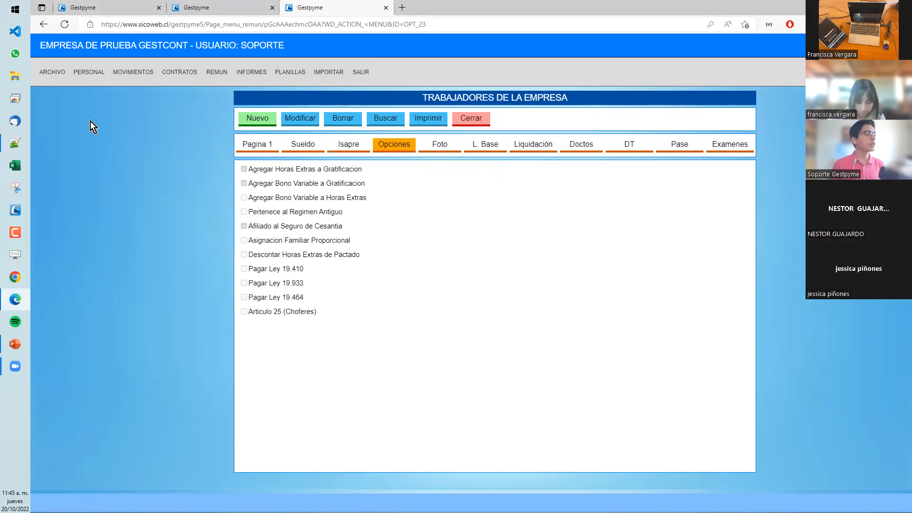
- Open the teaching hours (Horas Docentes) screen and load the worker list for 10/2022
click(81, 80)
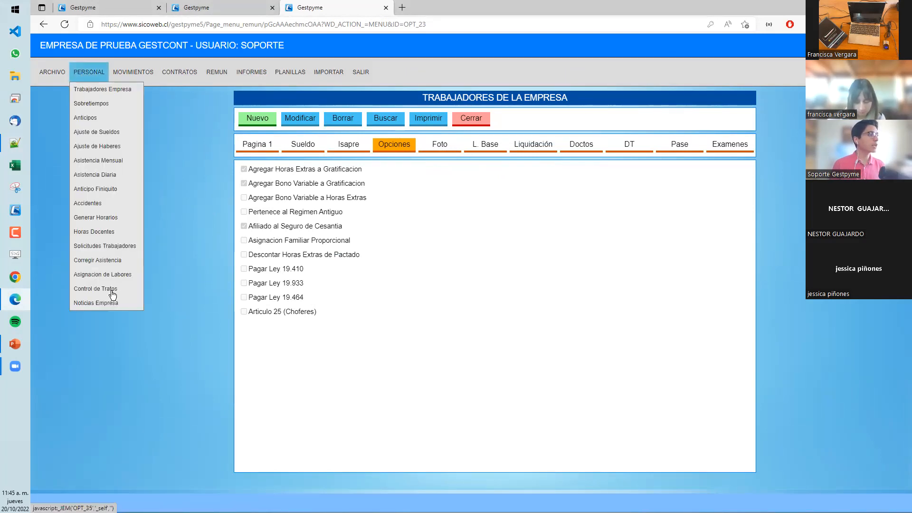
click(98, 231)
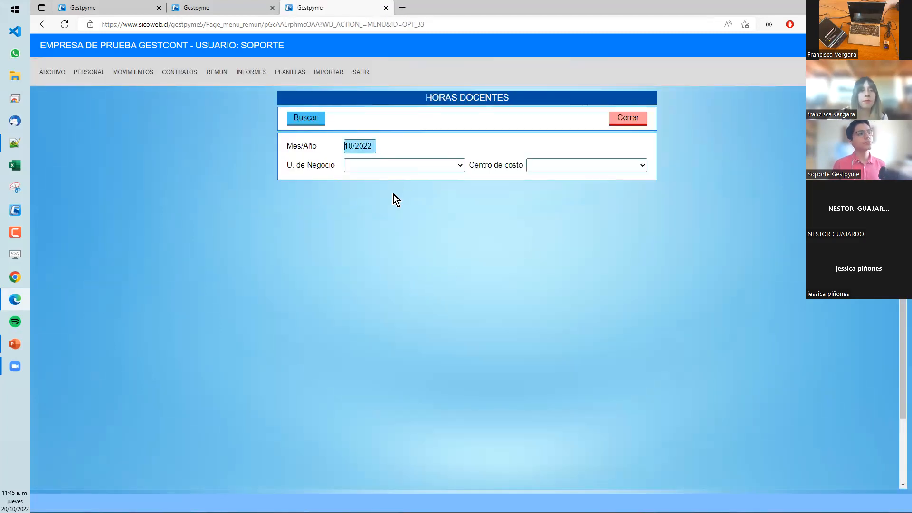
click(304, 119)
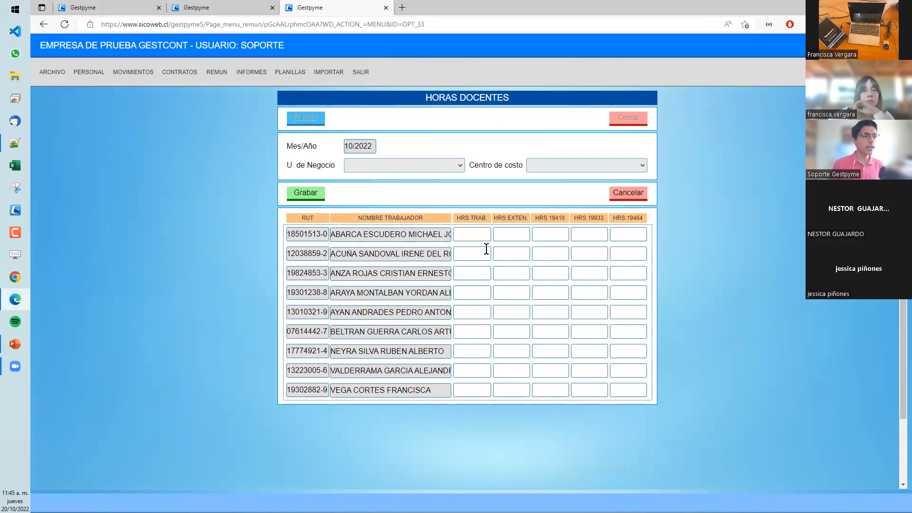
click(512, 235)
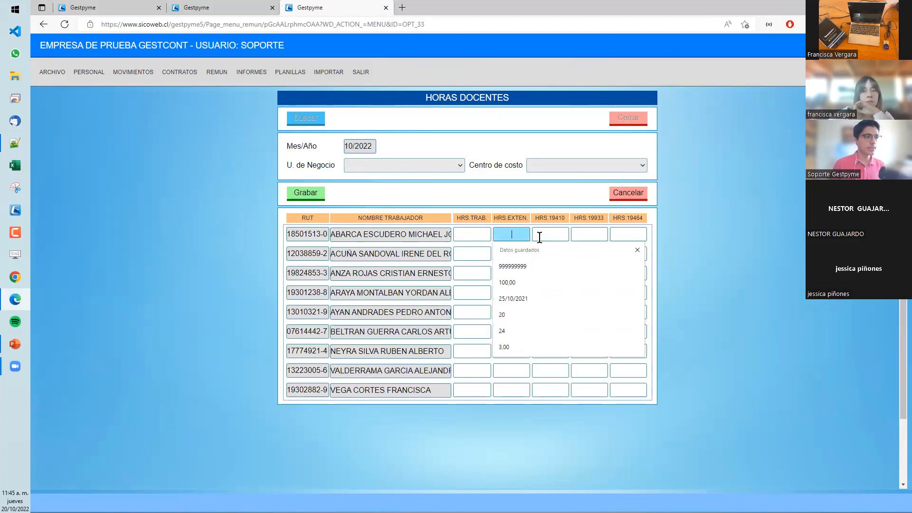
click(555, 218)
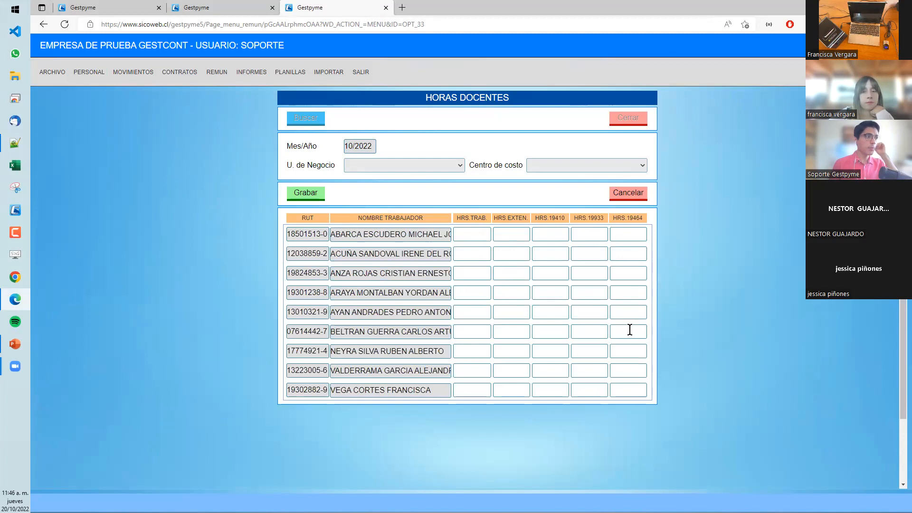
- Enter the first worker's teaching hours: 8 worked, 0 extension, 4 for 19410, 2 for 19933 and 1 for 19464
click(475, 235)
text(8)
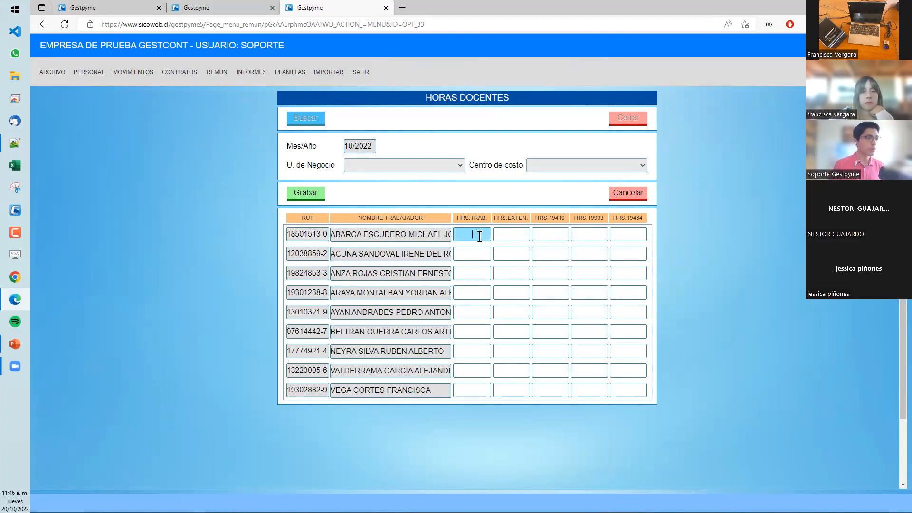
click(523, 235)
text(0)
click(546, 236)
text(4)
click(589, 233)
text(2)
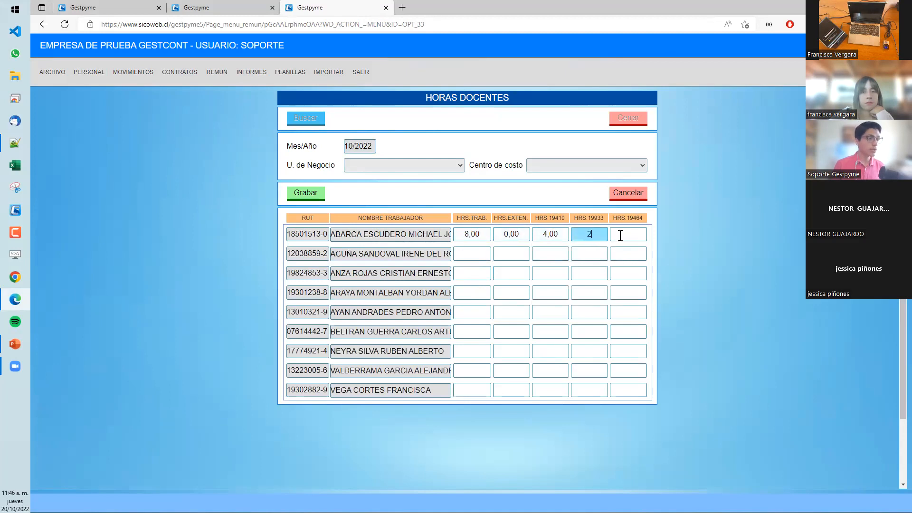
click(625, 240)
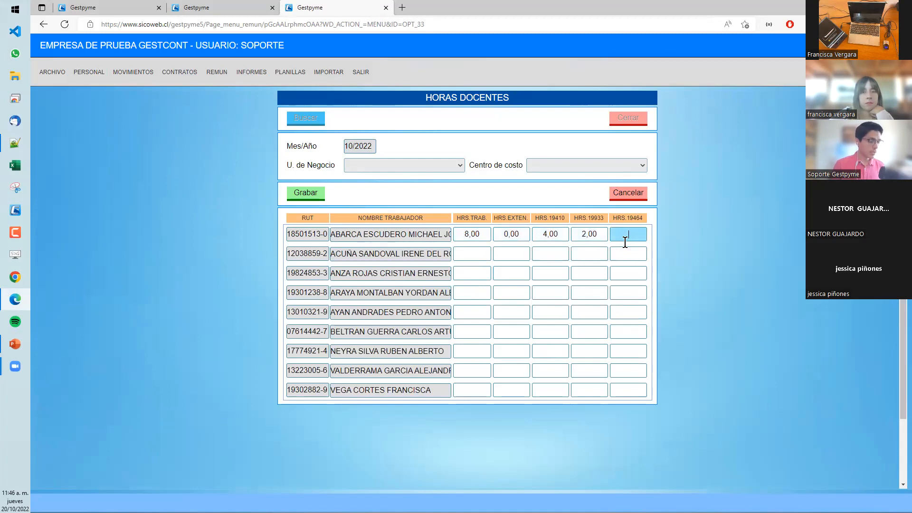
click(676, 253)
- Save the teaching hours and reload the 10/2022 list to check the first worker's row
click(319, 195)
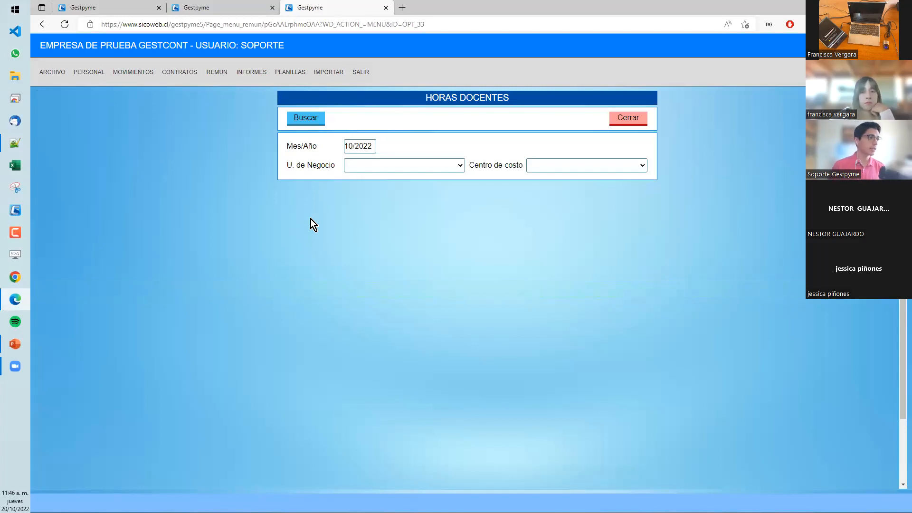
click(309, 119)
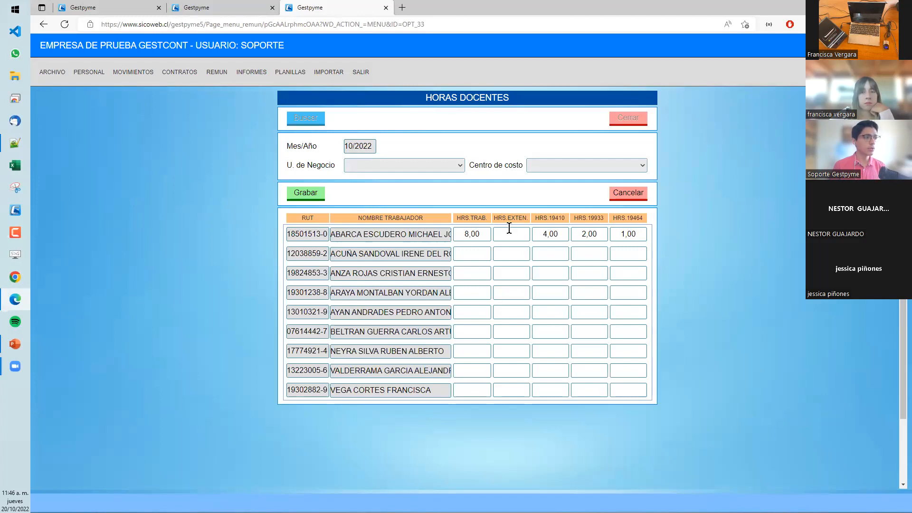
drag(420, 238, 416, 237)
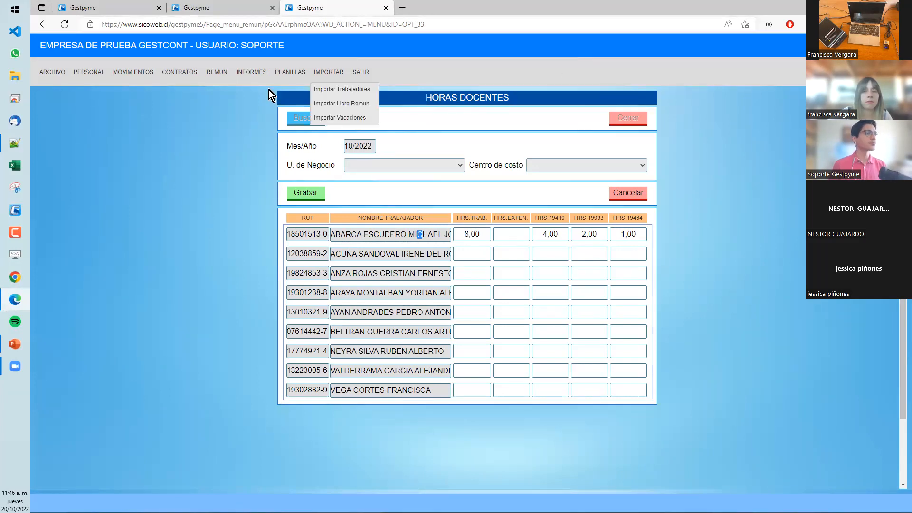
- Generate the daily attendance report from 01/10/2022 to 31/10/2022 for all workers
mouse_move(250, 76)
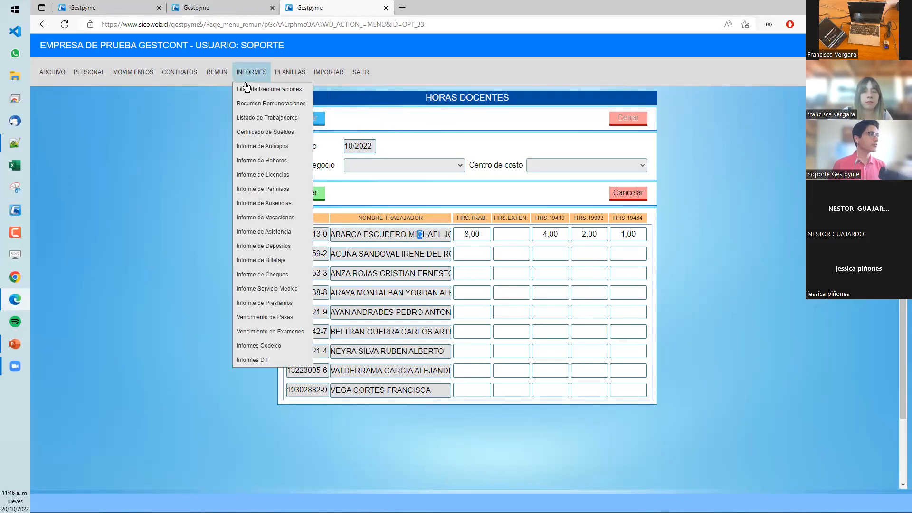
click(264, 231)
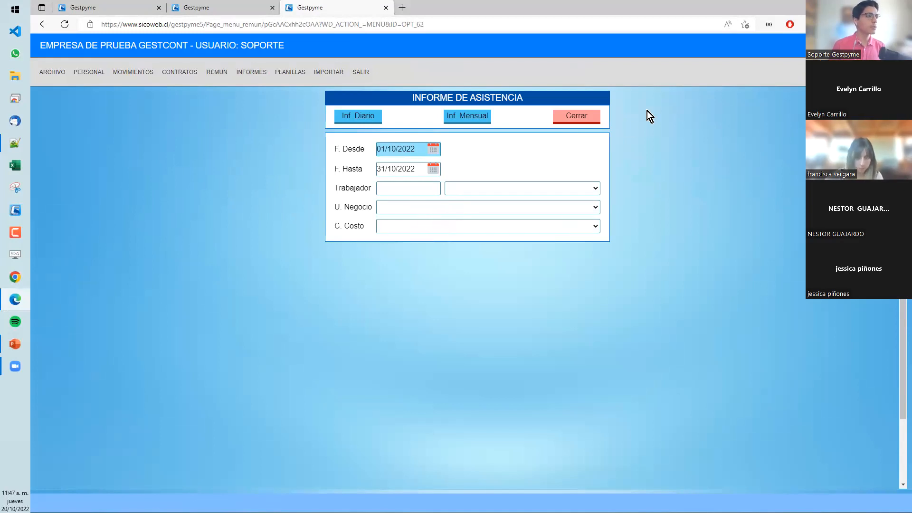
click(358, 118)
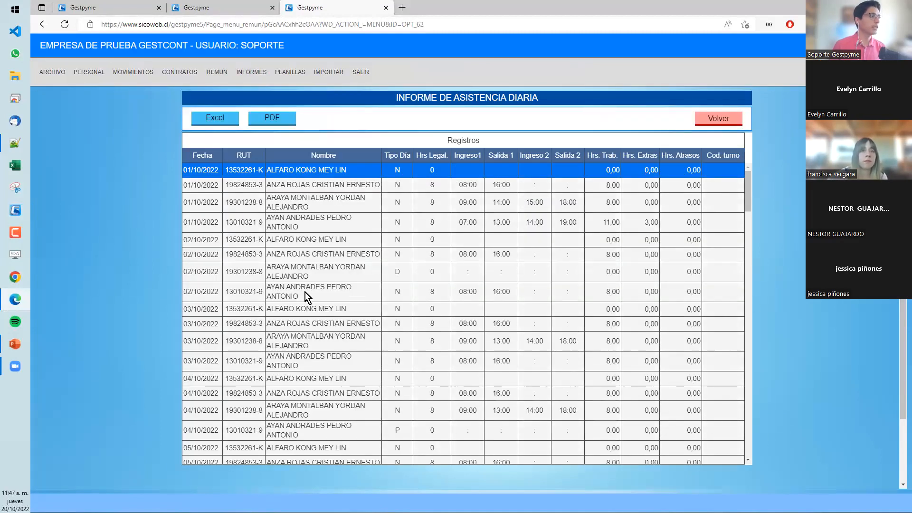
- Examine how the daily report's rows are grouped by date and worker across the first days of October
click(225, 184)
click(205, 203)
click(201, 227)
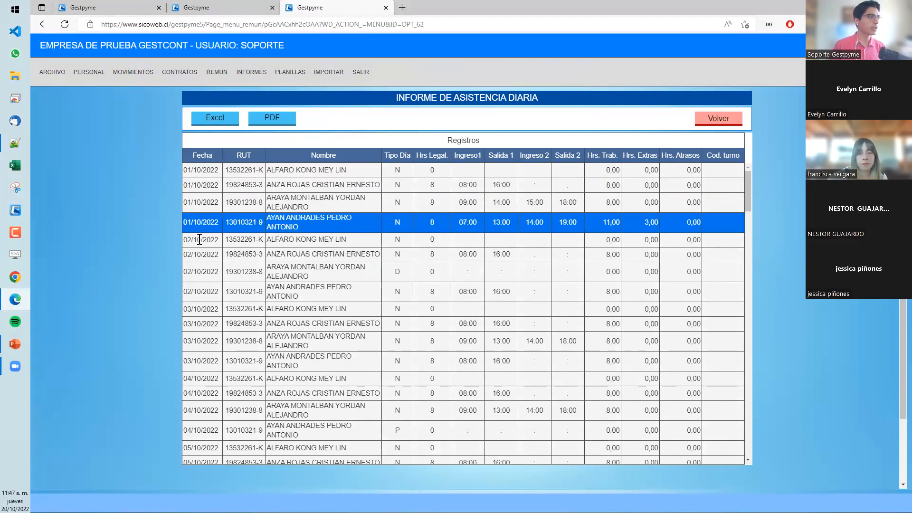
click(200, 243)
click(202, 254)
click(203, 275)
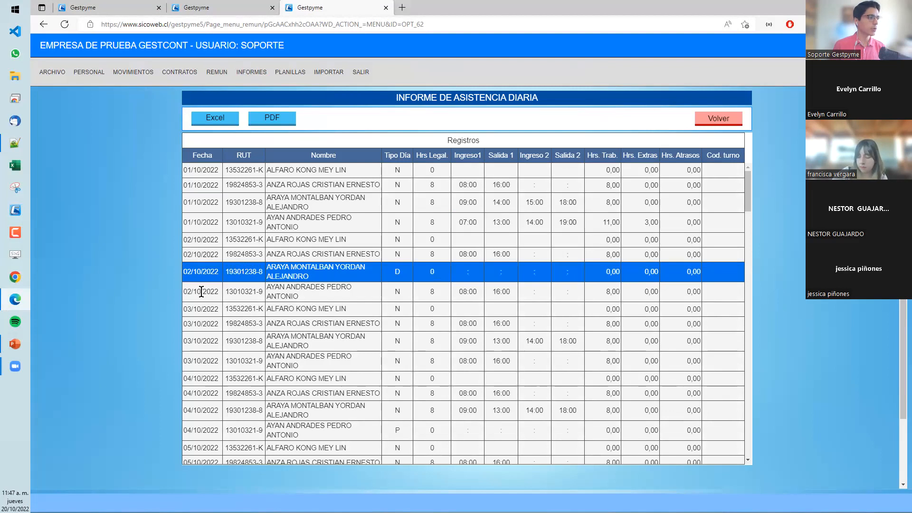
click(198, 187)
click(205, 254)
click(209, 287)
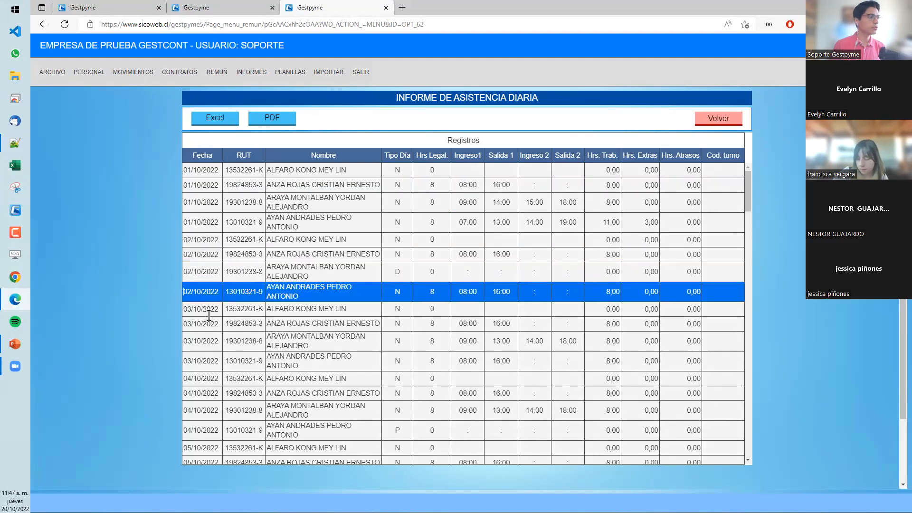
click(346, 327)
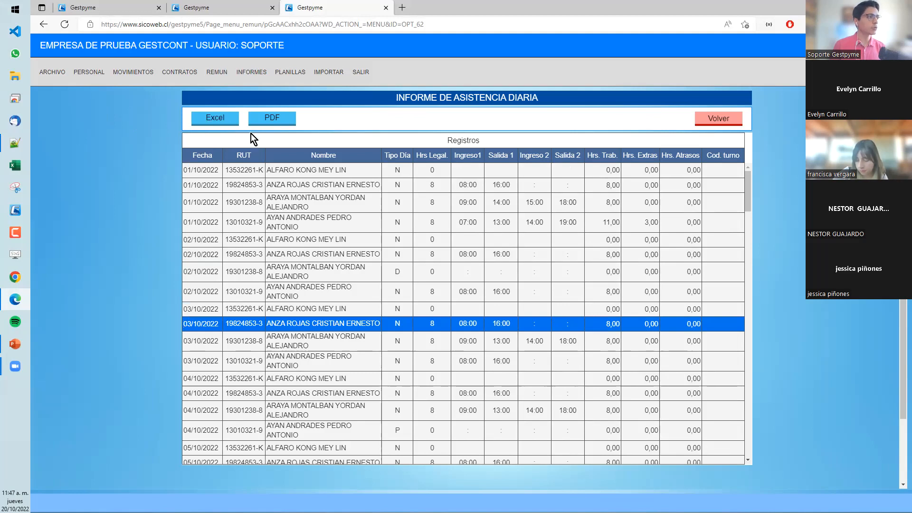
- Produce the PDF version of the daily attendance report and review the daily entries and totals on its first page
click(273, 120)
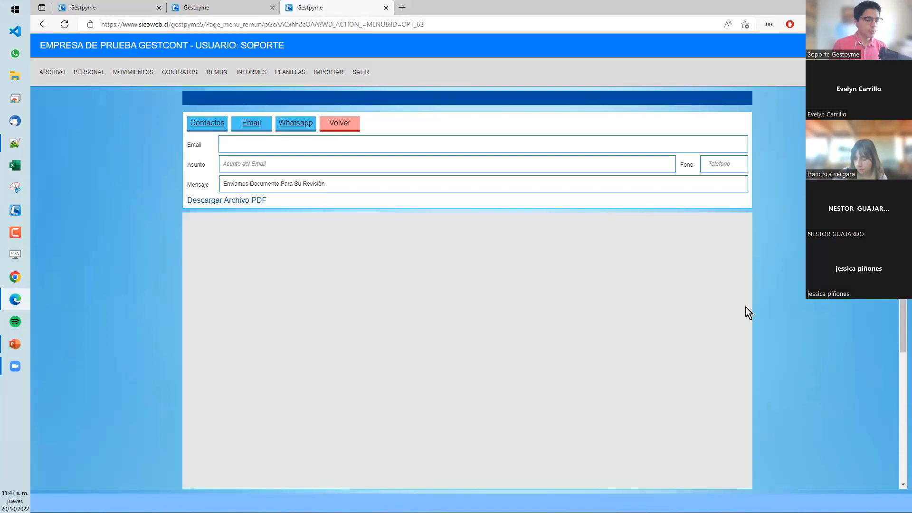
mouse_move(179, 72)
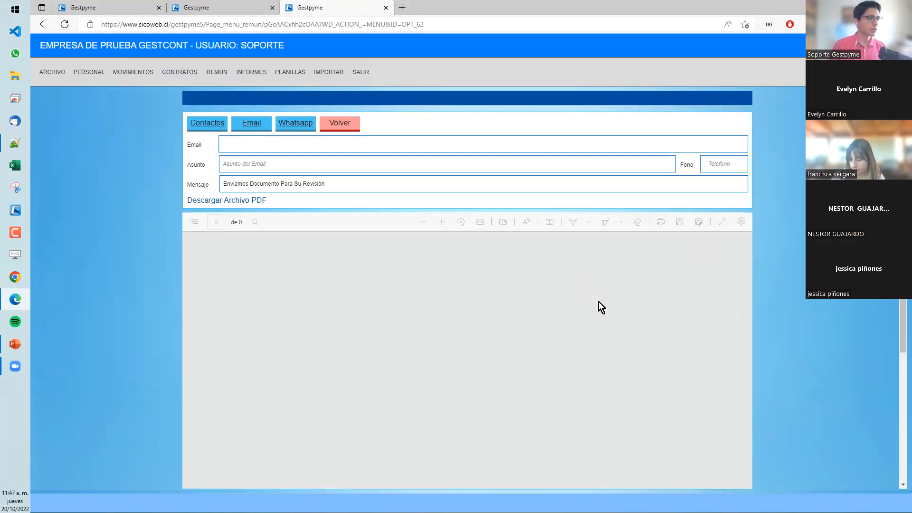
scroll(602, 303, down, 2)
scroll(411, 323, up, 3)
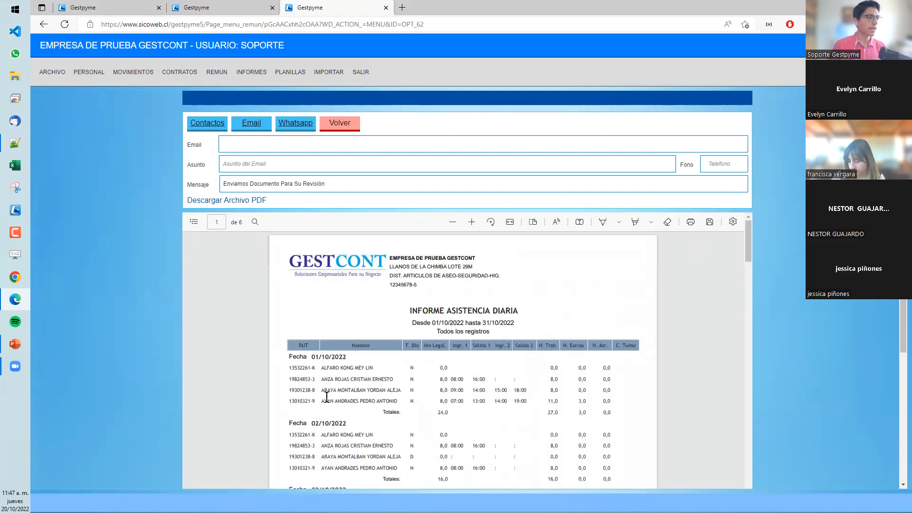
scroll(394, 307, down, 2)
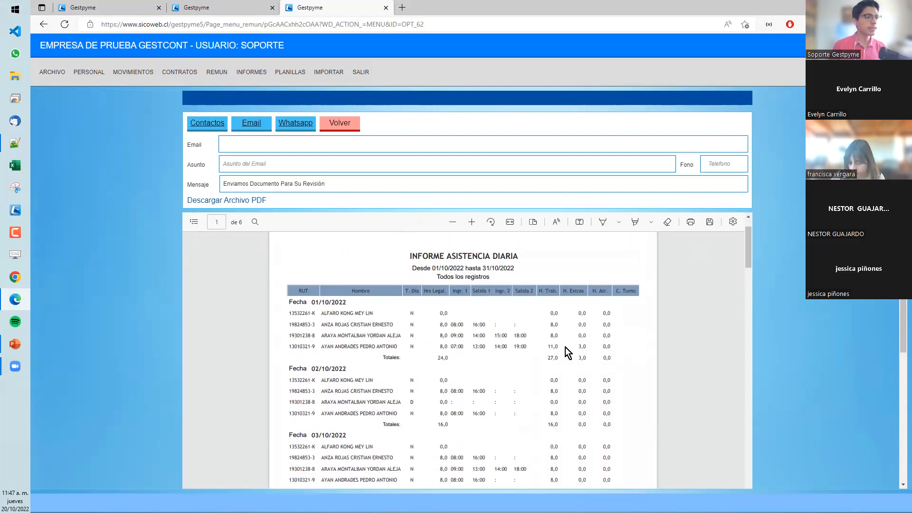
scroll(457, 347, down, 2)
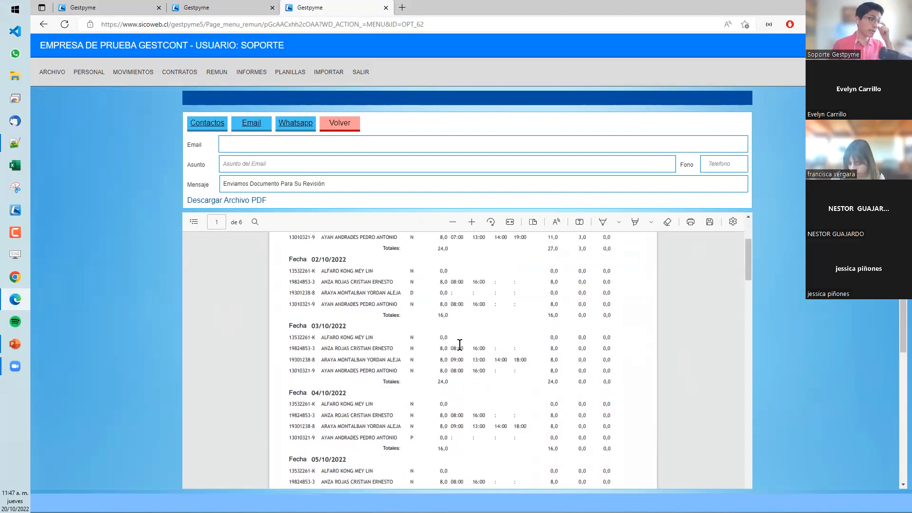
scroll(424, 335, up, 3)
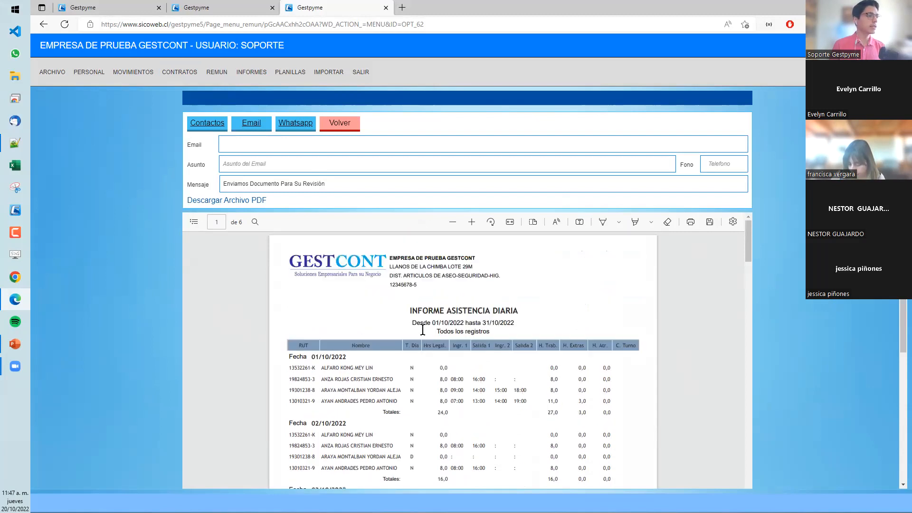
- Return to the attendance report filters, set the start date to 01/01/2022 and generate the monthly report
click(346, 128)
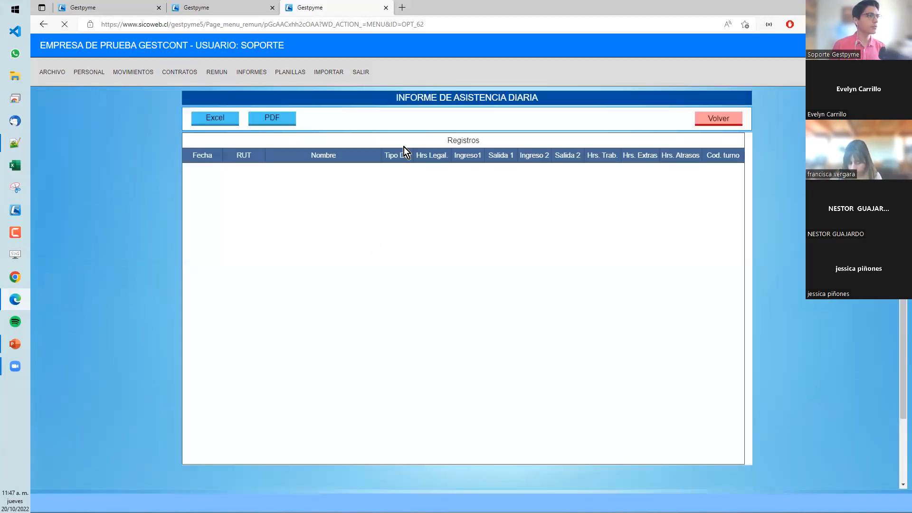
click(710, 122)
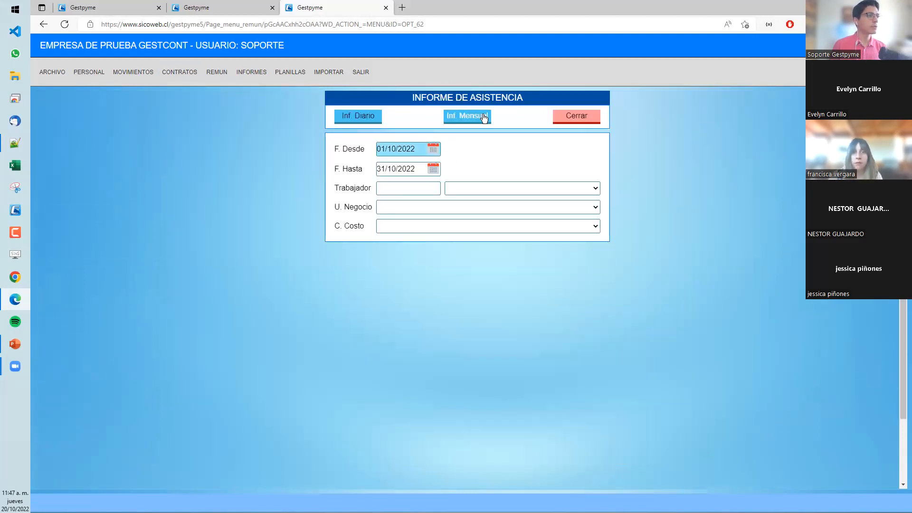
double_click(408, 148)
text(010)
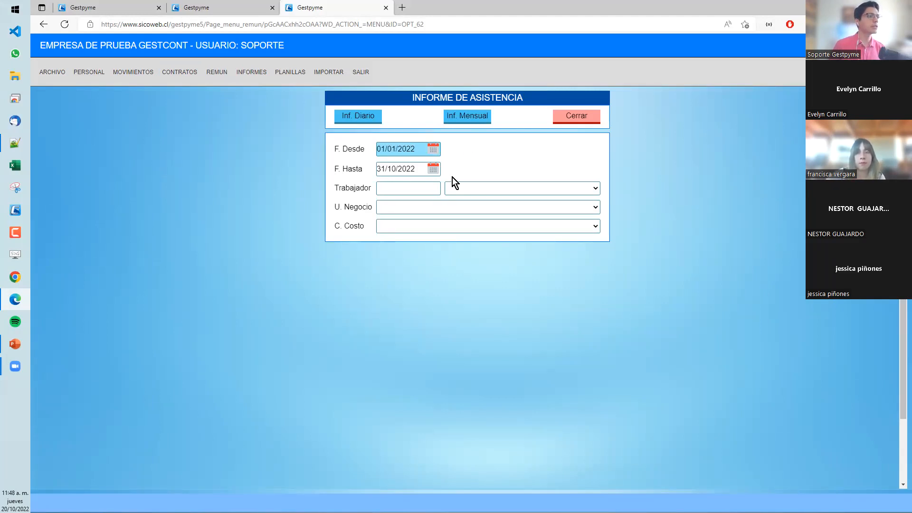
click(465, 125)
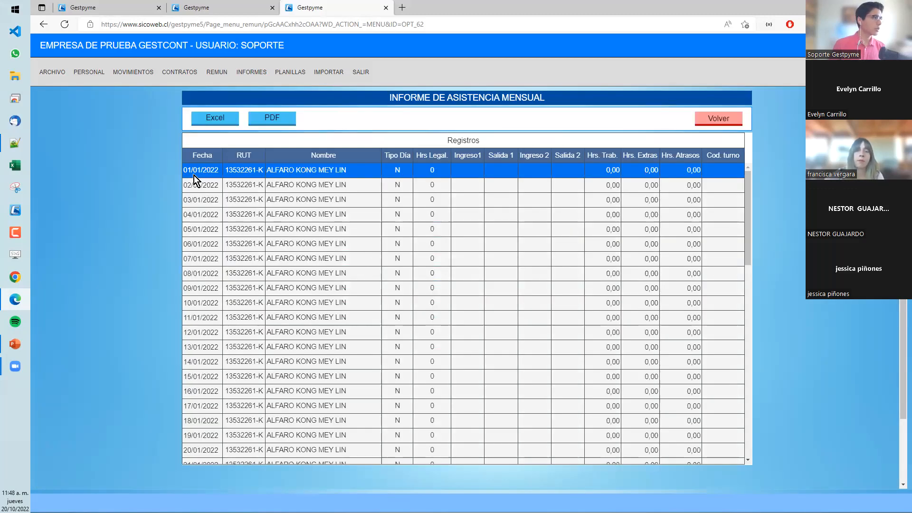
- Look through the monthly attendance report down to its last January records and return to the report filters
drag(748, 232, 761, 176)
drag(747, 260, 735, 461)
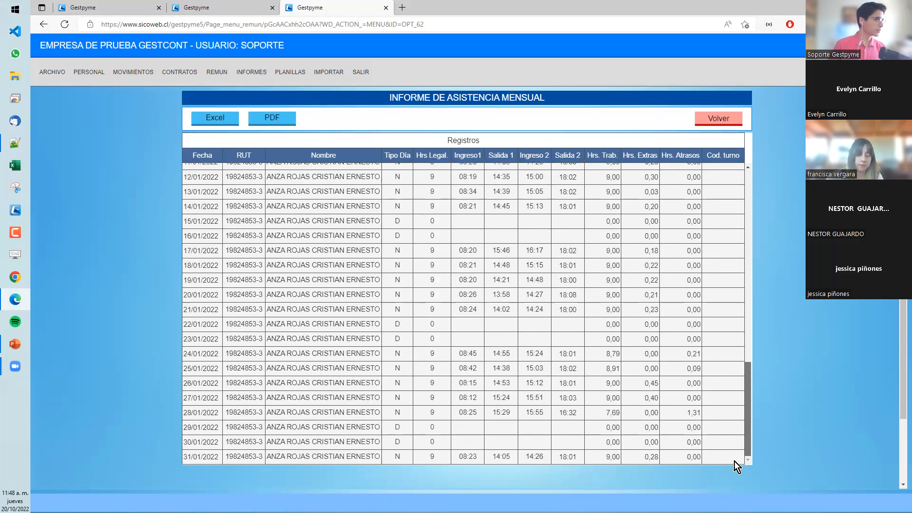
click(734, 121)
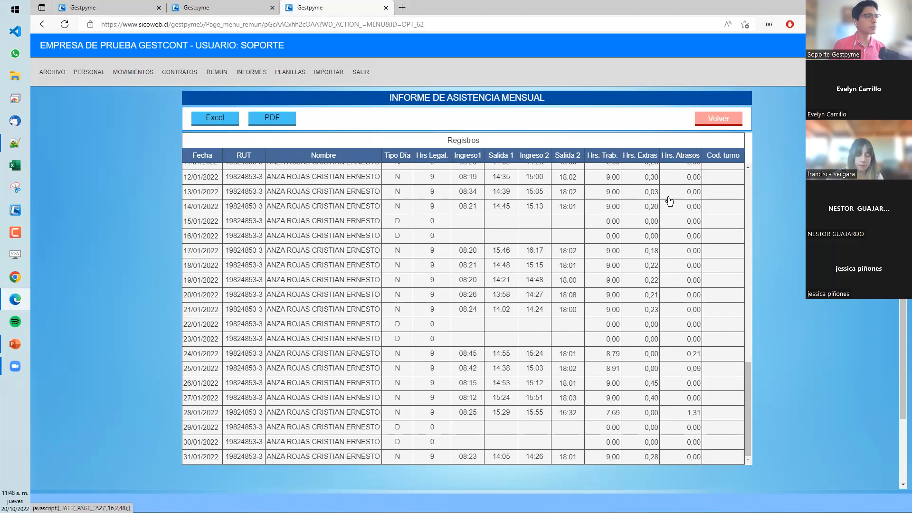
- Set the report's end date to 20/10/2022 and generate the monthly attendance report for all workers
triple_click(409, 169)
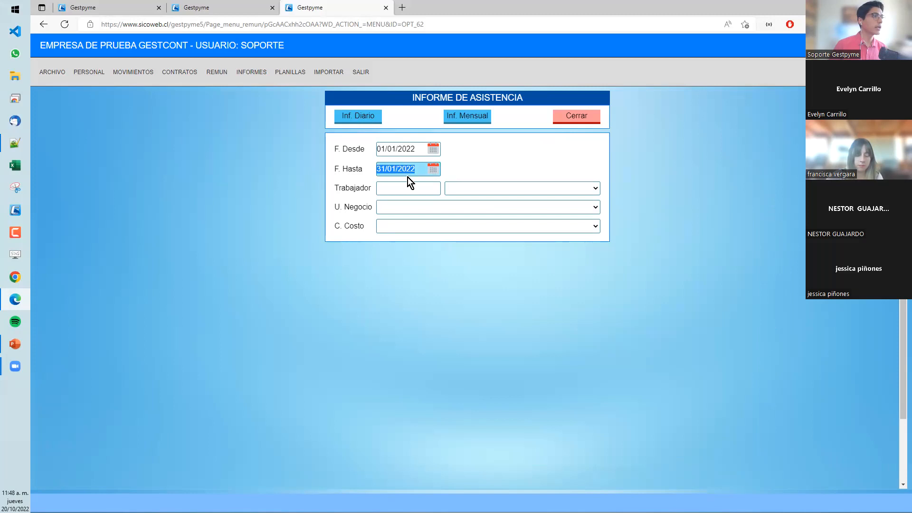
double_click(406, 149)
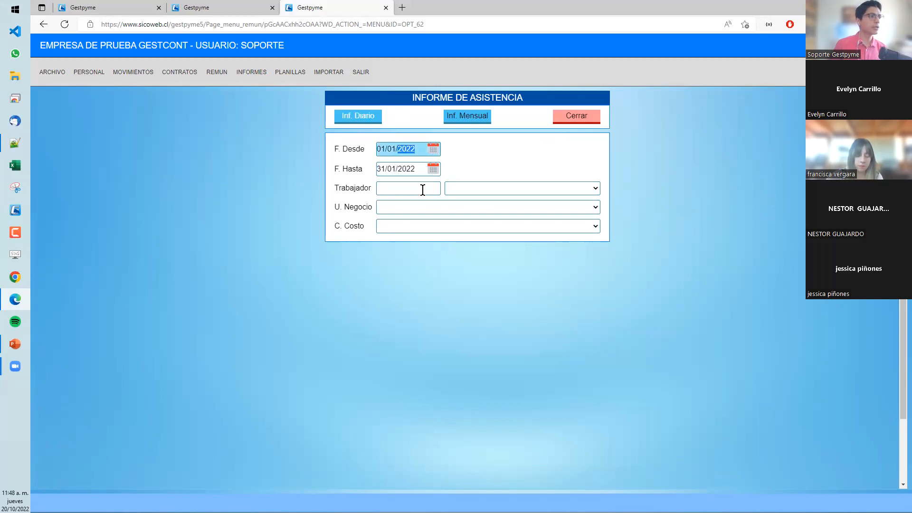
triple_click(410, 173)
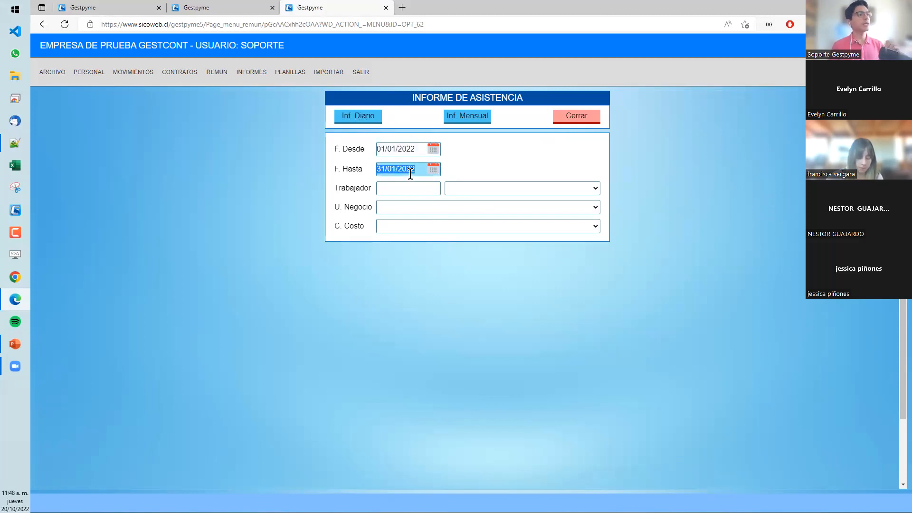
triple_click(401, 167)
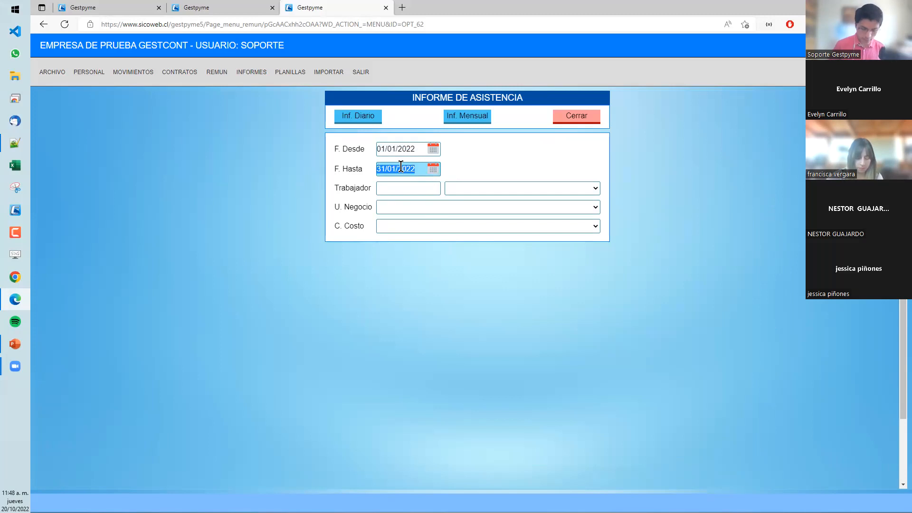
text(2010)
key(BackSpace)
key(BackSpace)
key(BackSpace)
text(10/)
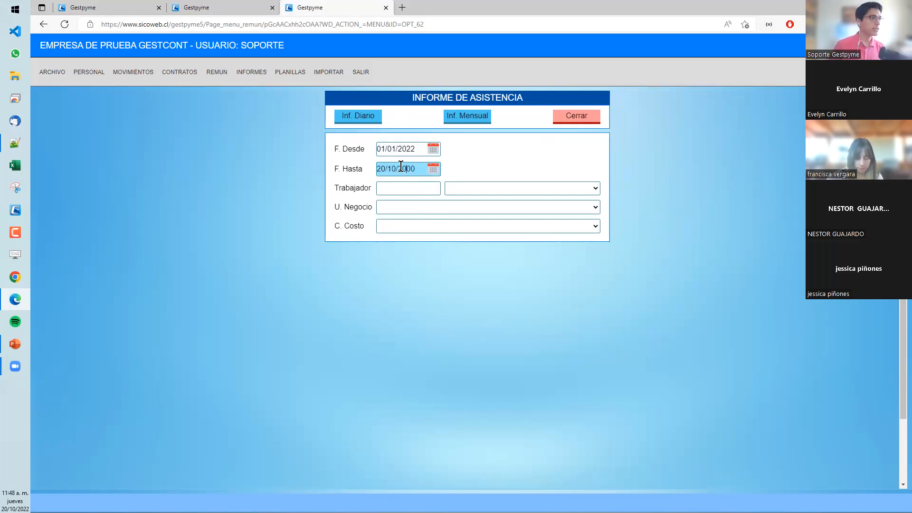
click(463, 116)
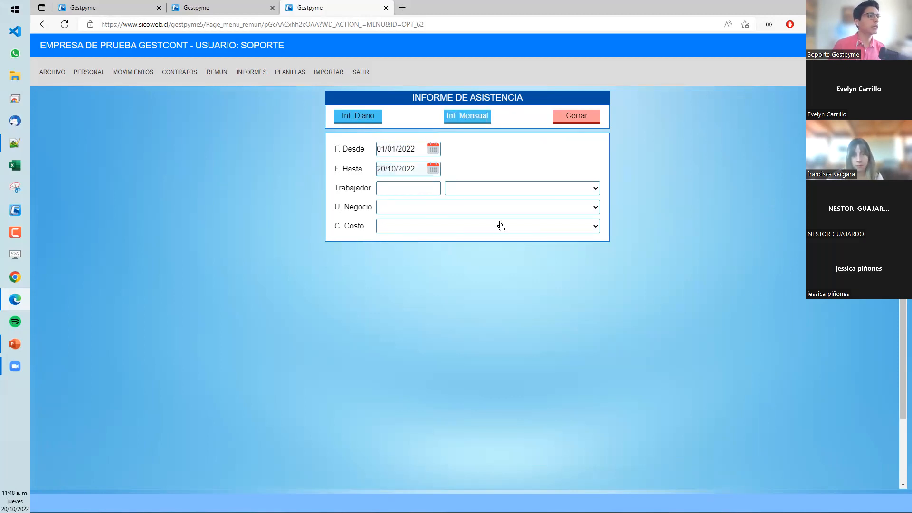
- Produce the PDF version of the monthly attendance report and view the first worker's January entries
drag(748, 204, 757, 415)
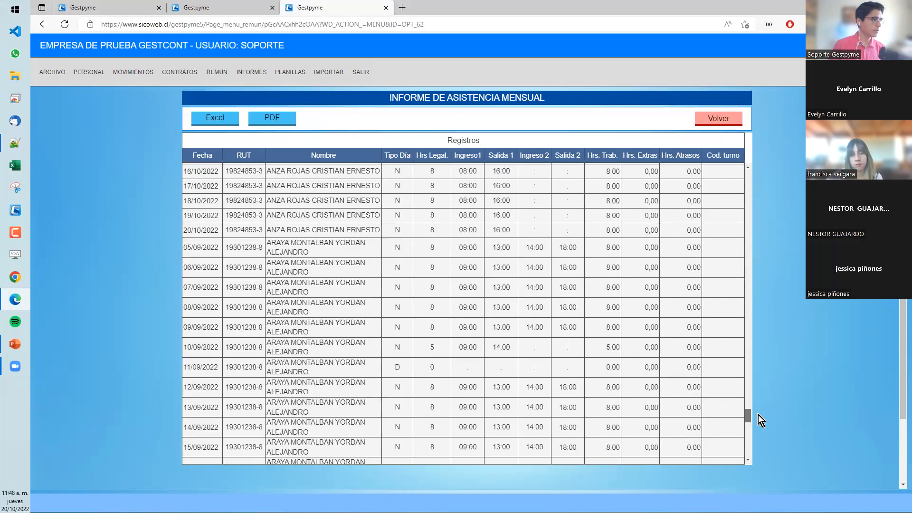
click(279, 118)
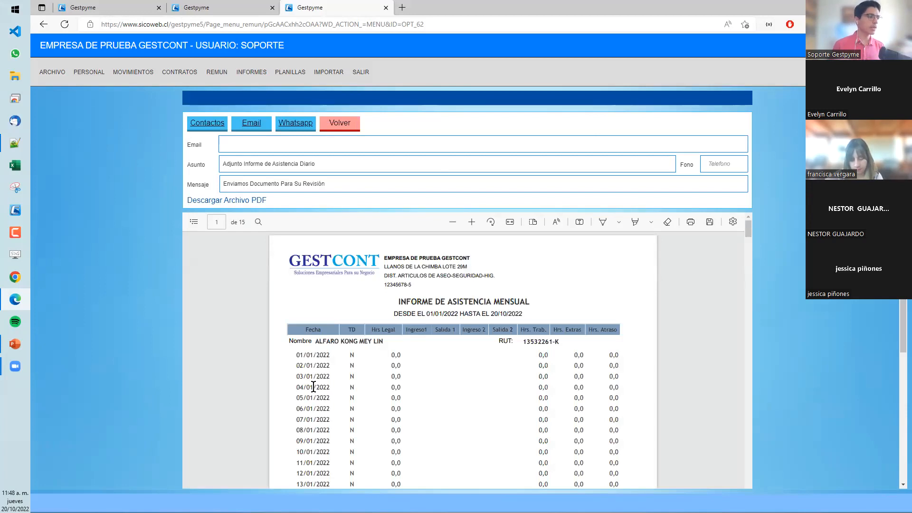
scroll(381, 398, down, 2)
scroll(383, 335, up, 1)
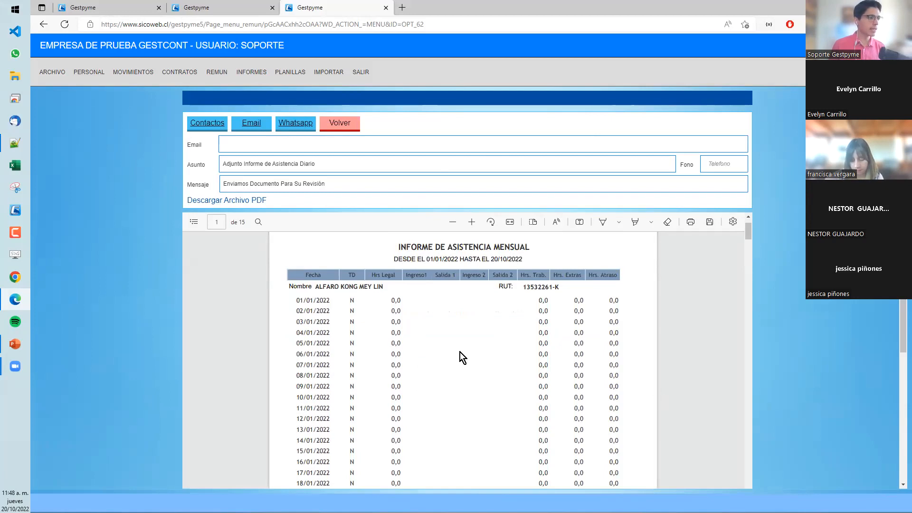
scroll(461, 352, down, 7)
- Examine the day types, clock times, worked hours and per-worker totals on pages 9 to 11 of the PDF
drag(748, 250, 740, 412)
scroll(740, 423, down, 1)
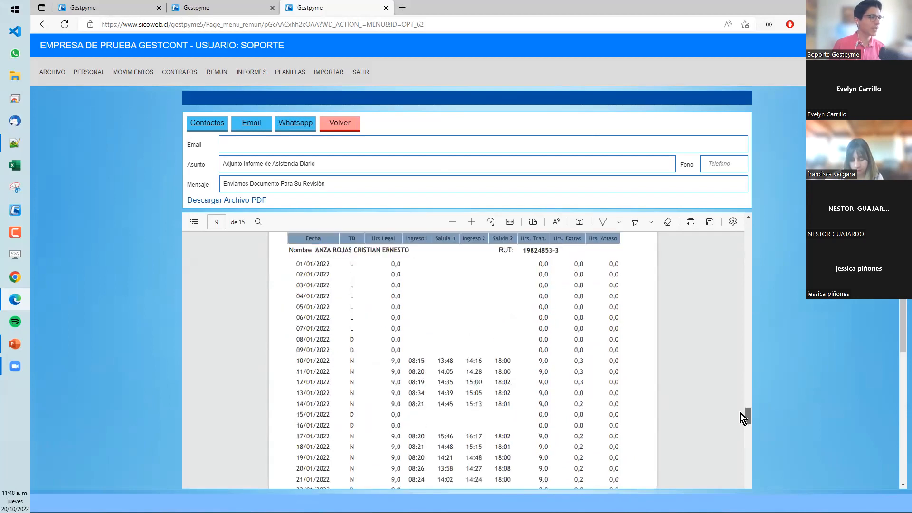
scroll(325, 341, down, 1)
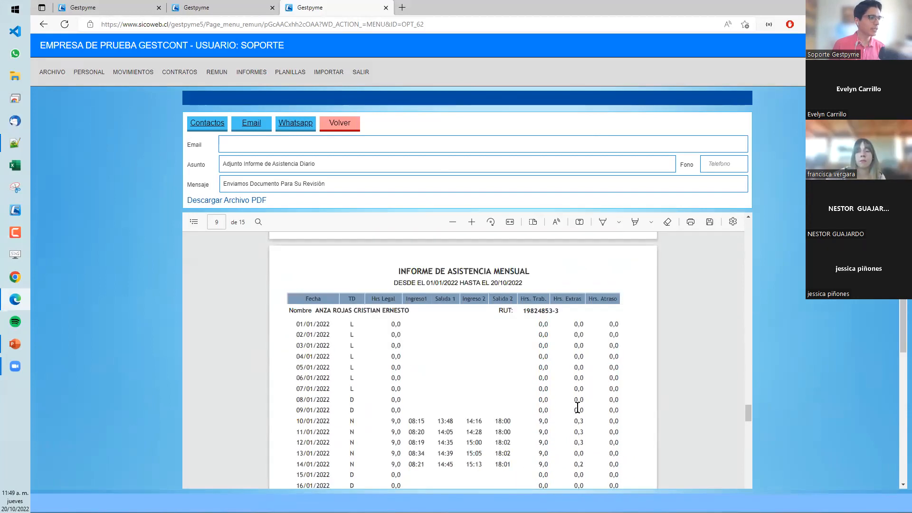
scroll(375, 317, down, 3)
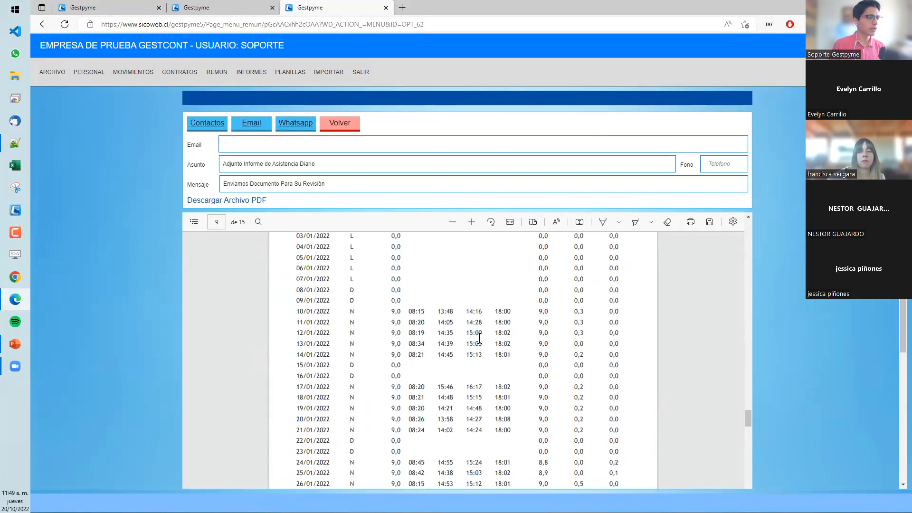
scroll(427, 332, down, 2)
scroll(491, 363, down, 1)
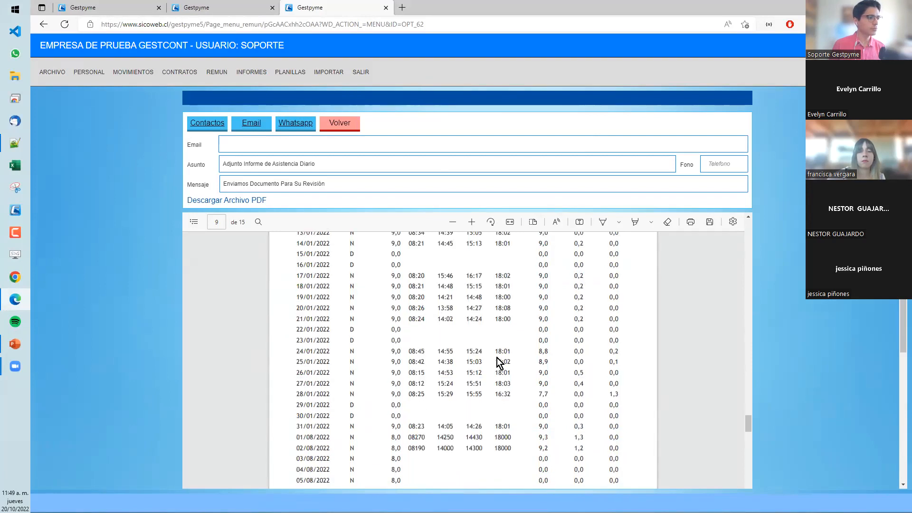
scroll(497, 351, down, 10)
scroll(497, 350, up, 1)
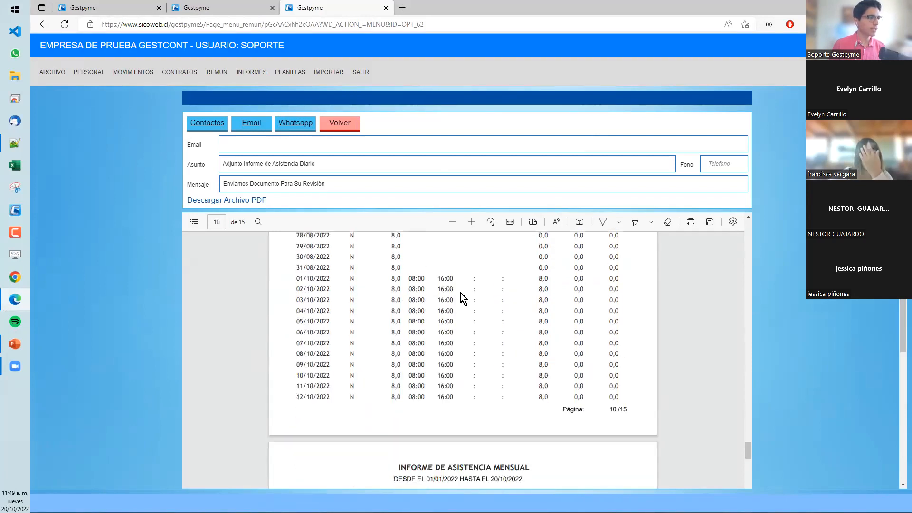
scroll(703, 404, down, 3)
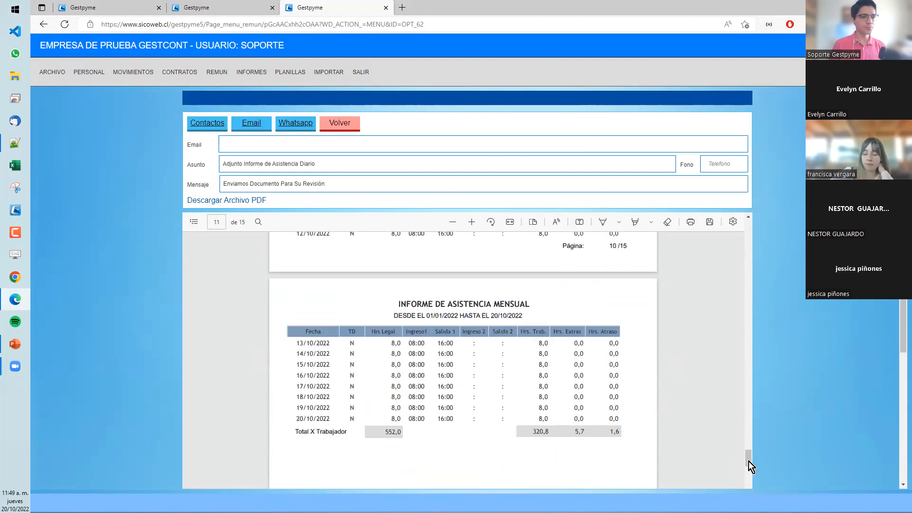
- Leave the PDF preview and go back to the monthly attendance report's record list
drag(753, 264, 749, 226)
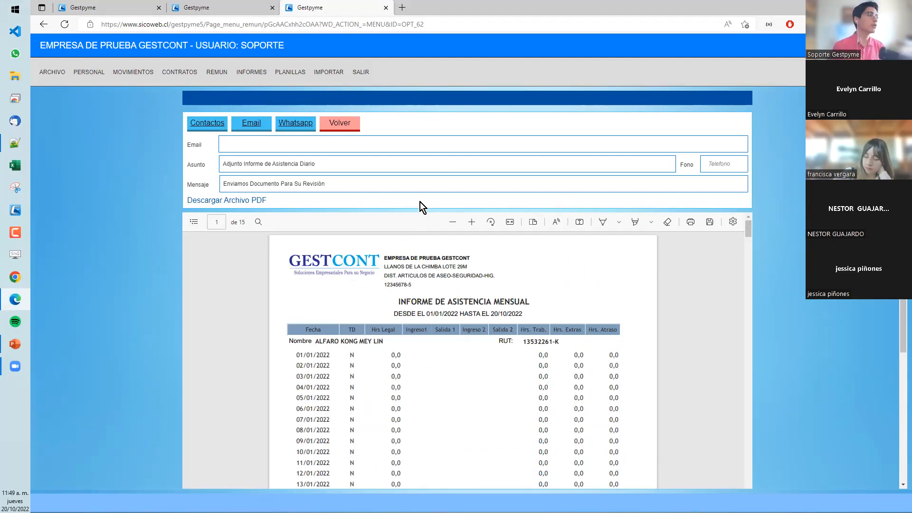
click(333, 127)
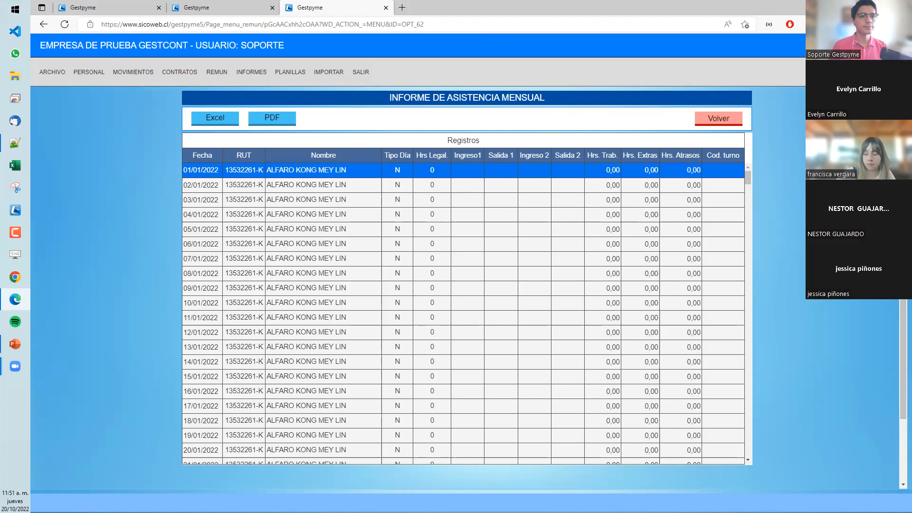
scroll(467, 237, down, 2)
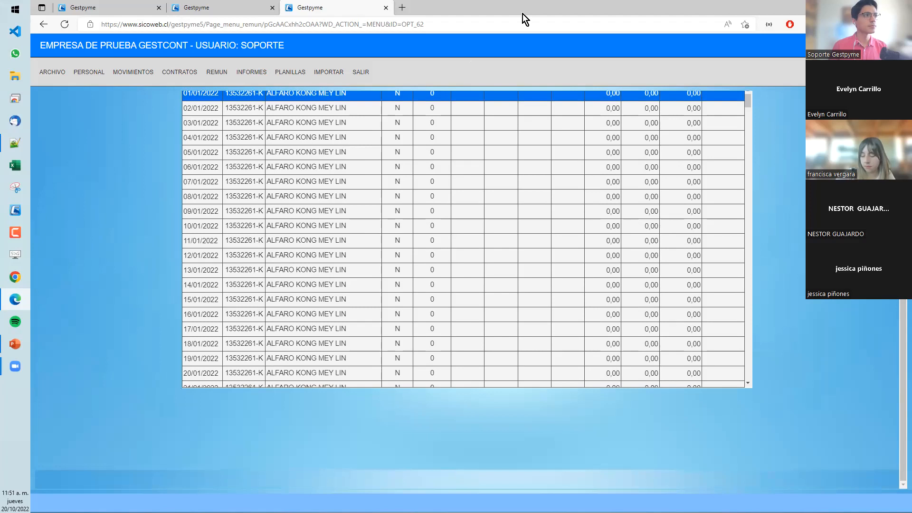